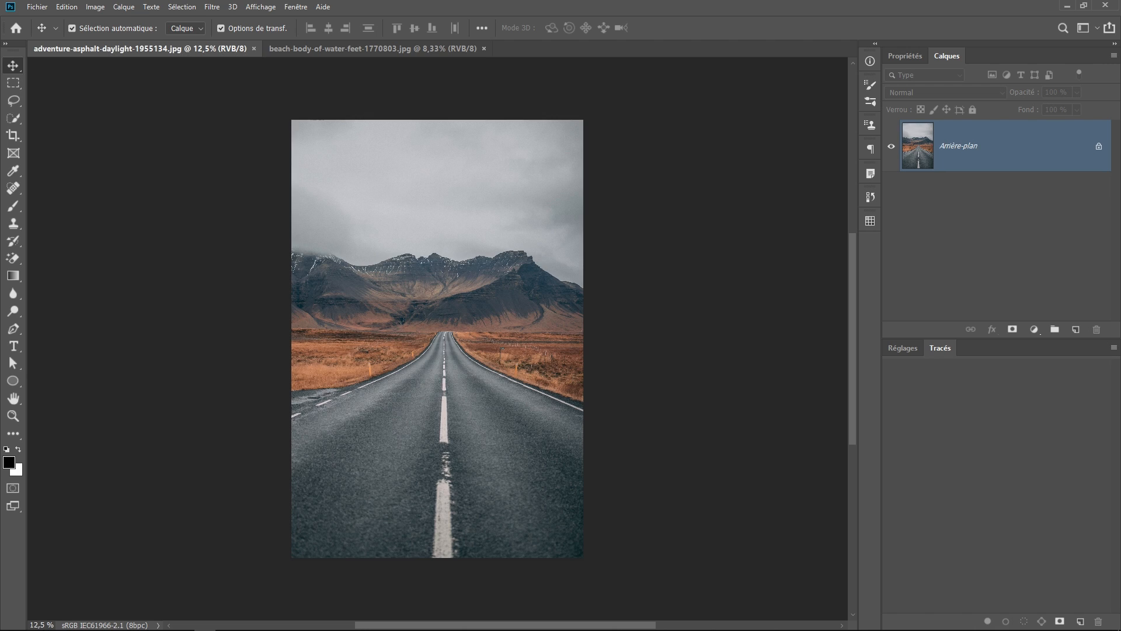
Switch to the beach-body-of-water-feet image and rotate the whole canvas by 180°
key("ctrl+Tab")
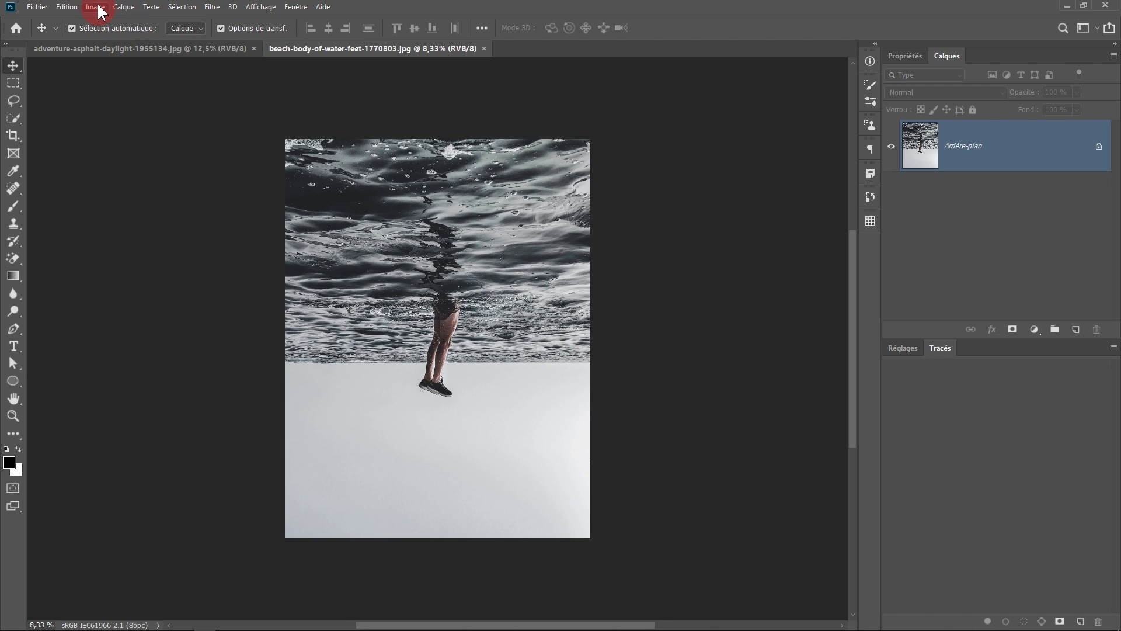
left_click(97, 7)
mouse_move(110, 114)
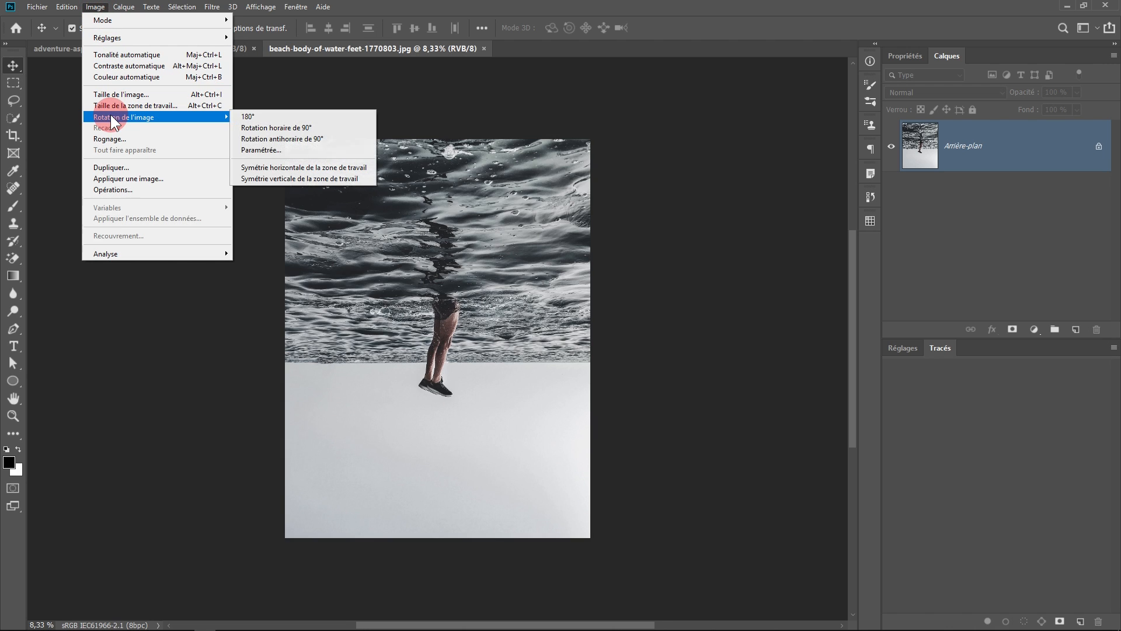
left_click(287, 116)
Examine the legs, the shoes and the surrounding water closely at several magnifications
left_click(456, 357, "ctrl")
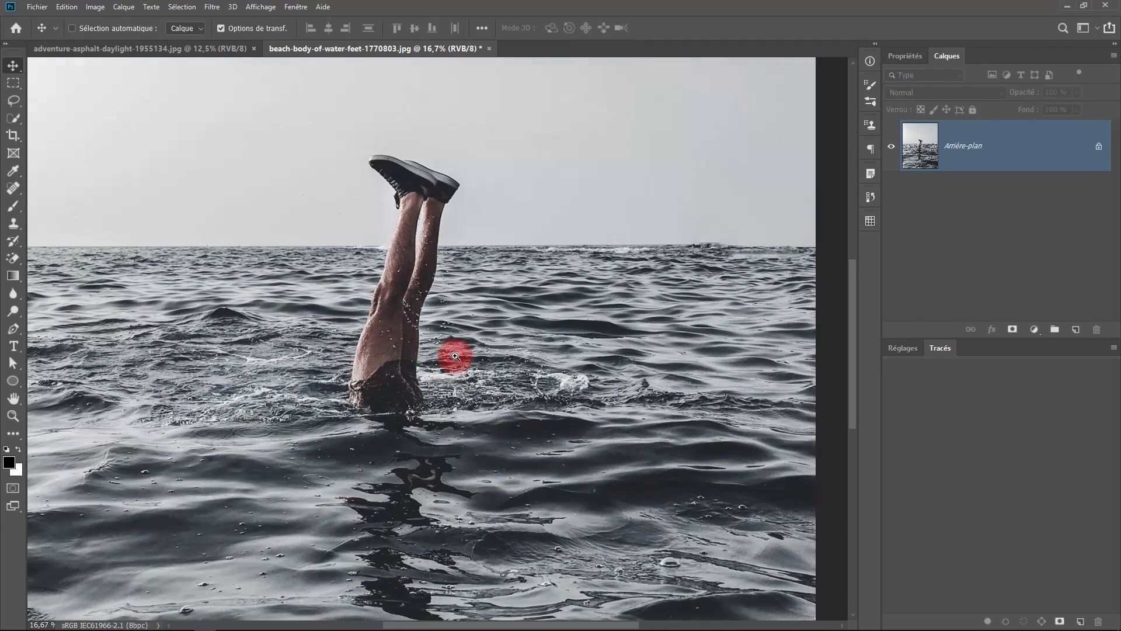
left_click(455, 356, "ctrl")
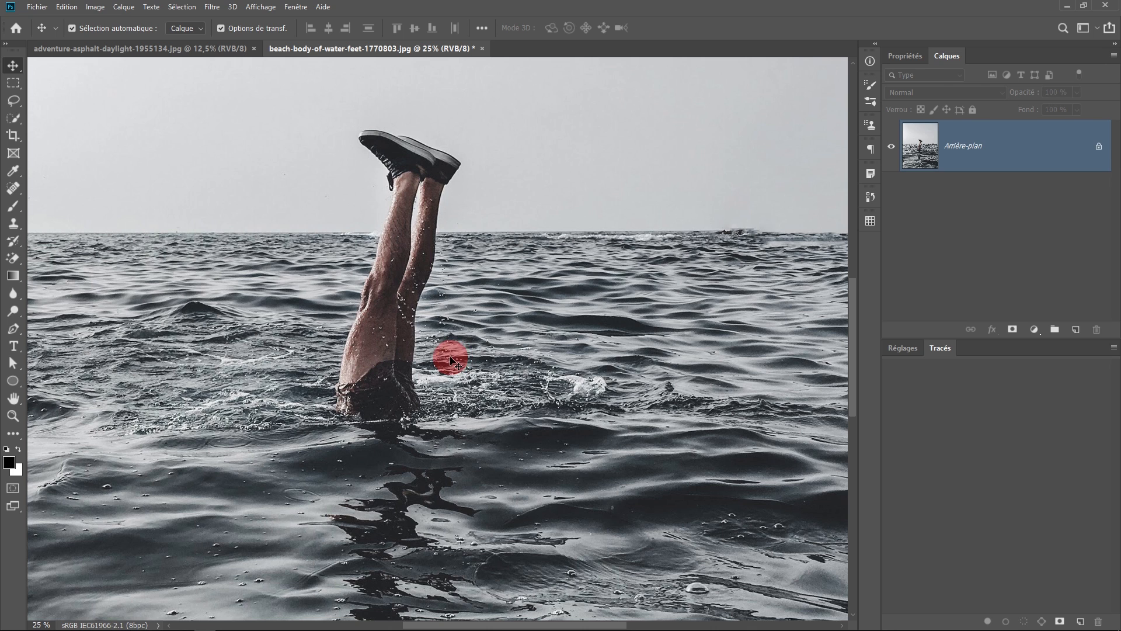
left_click(466, 286, "ctrl")
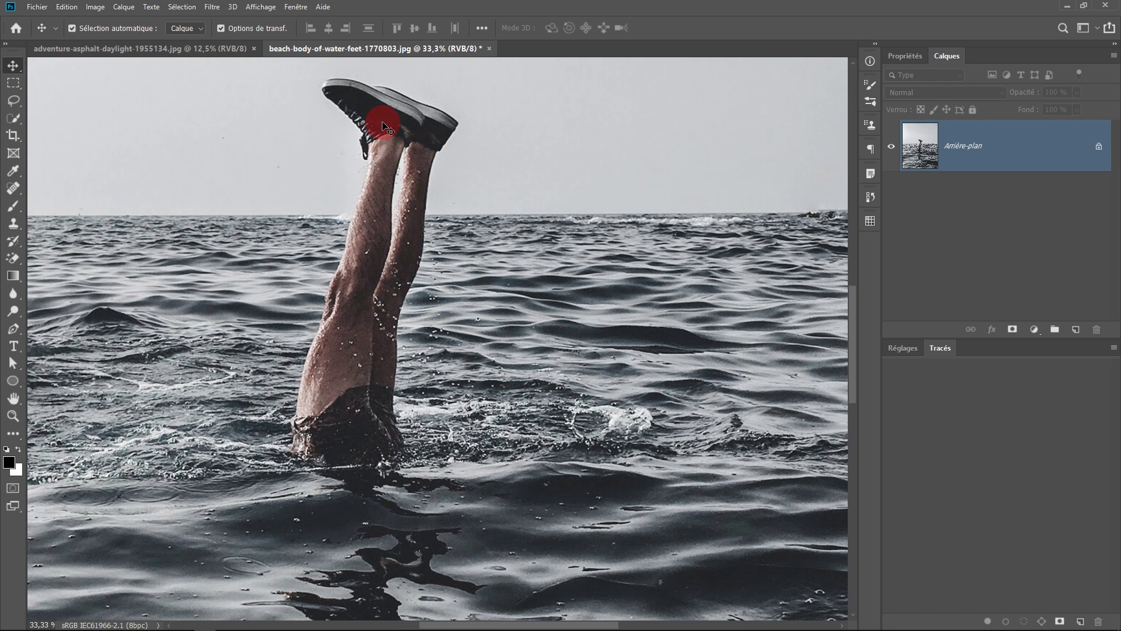
left_click(375, 330, "alt")
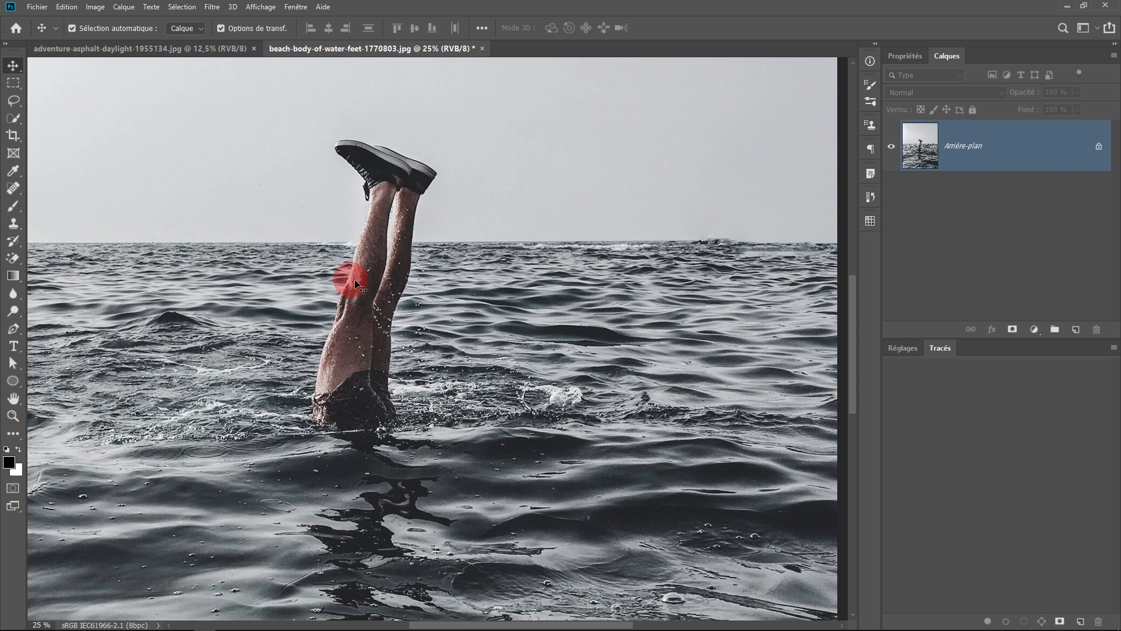
left_click(548, 304, "alt")
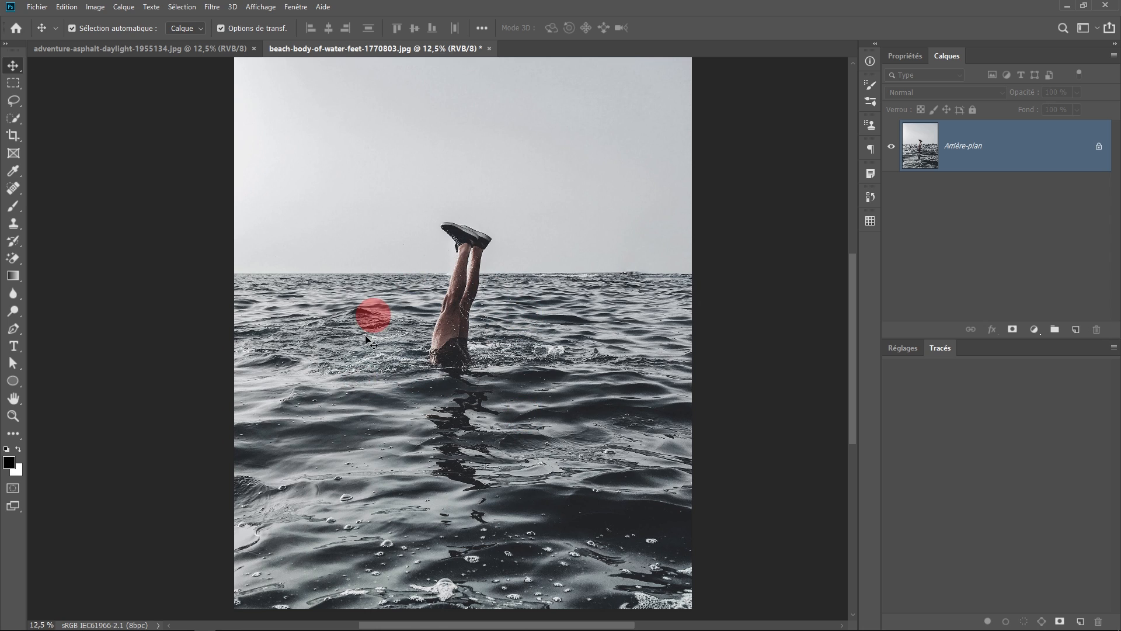
left_click(461, 283, "ctrl")
left_click(489, 277, "ctrl")
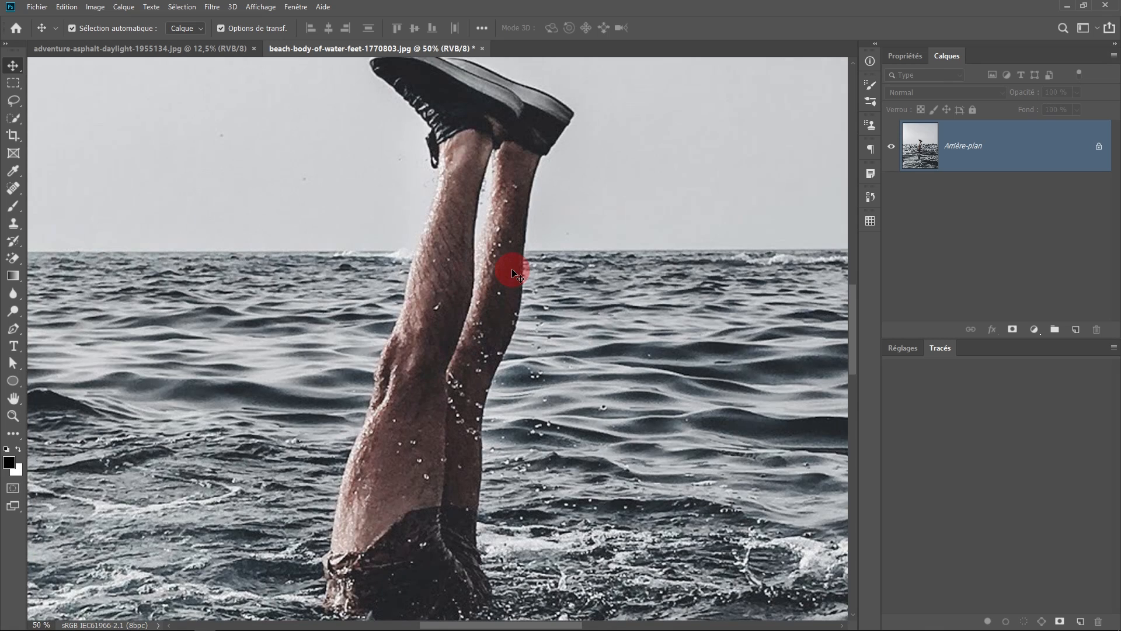
left_click_drag(512, 273, 460, 326)
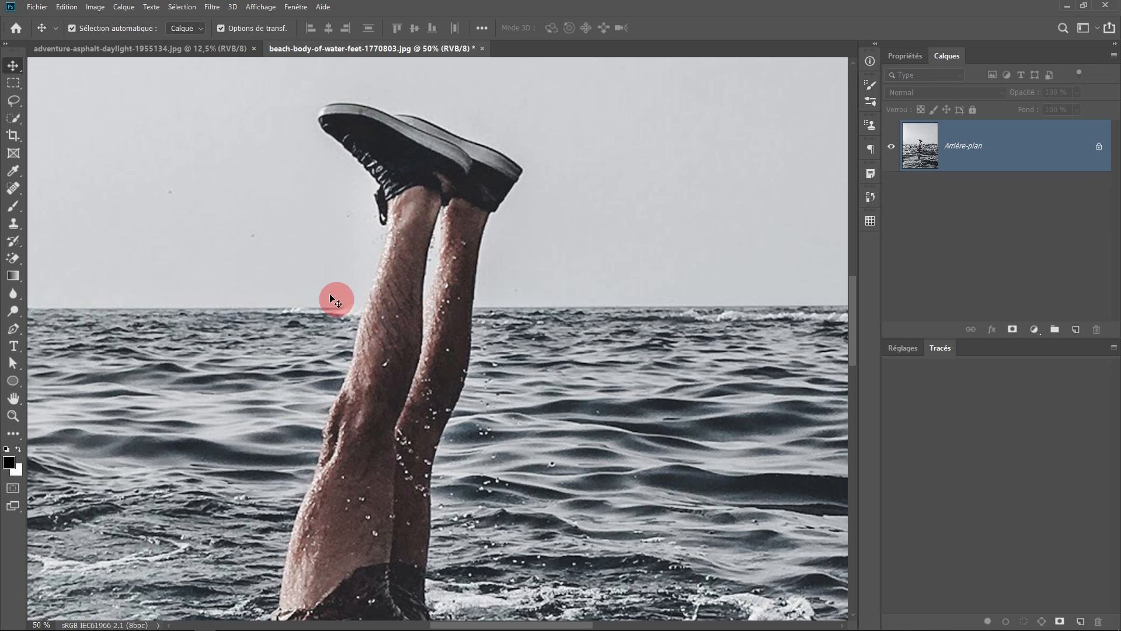
left_click(12, 118)
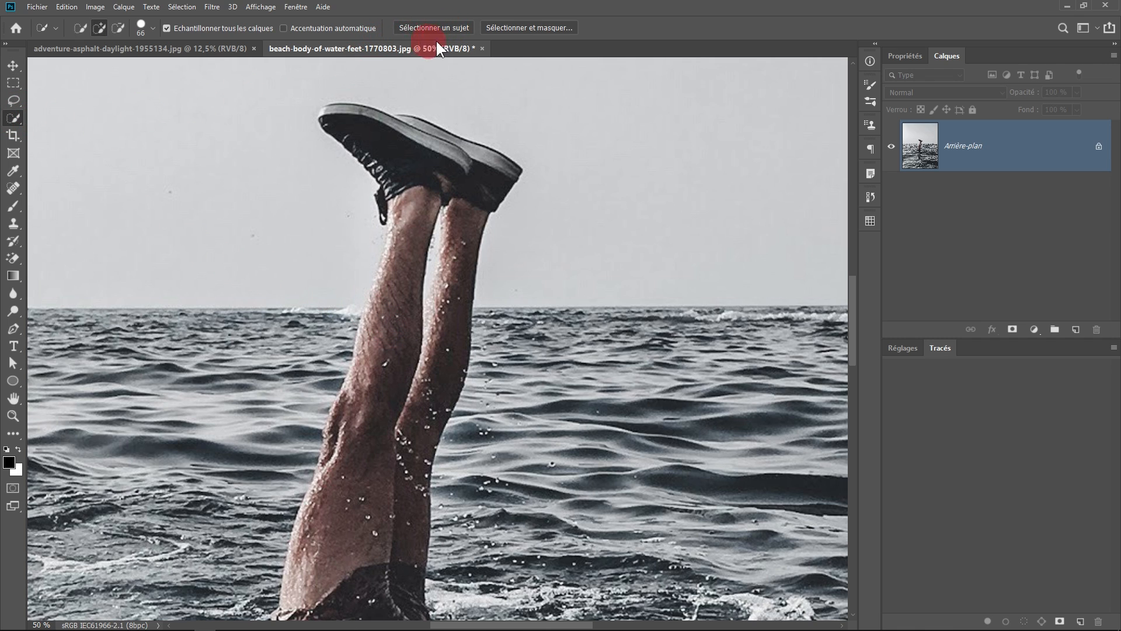
left_click(182, 6)
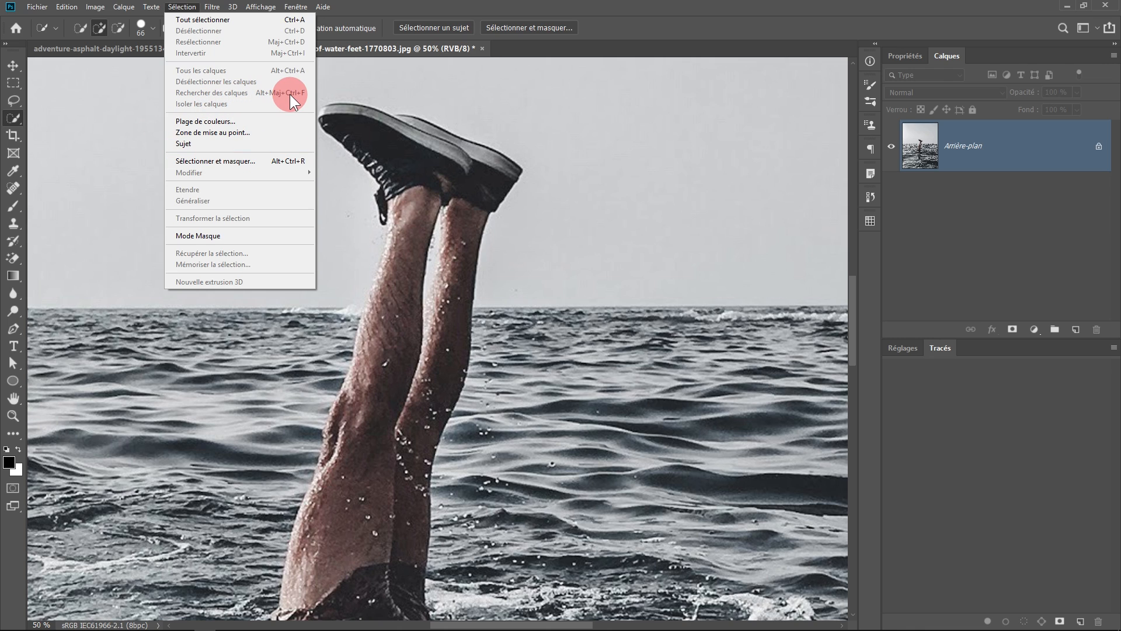
left_click(196, 146)
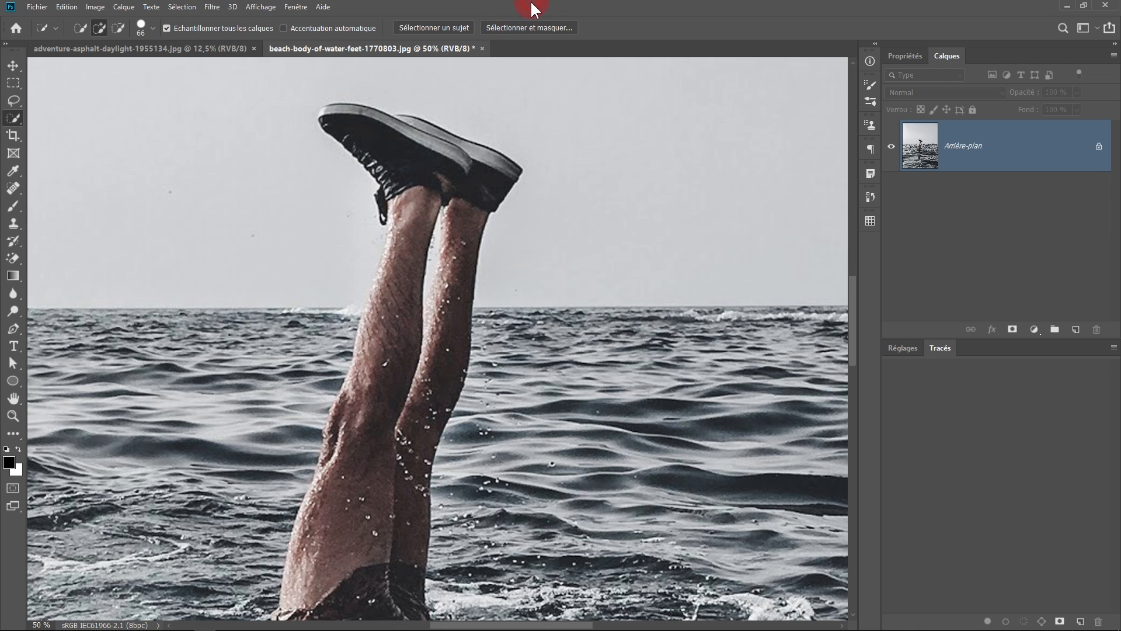
right_click(11, 121)
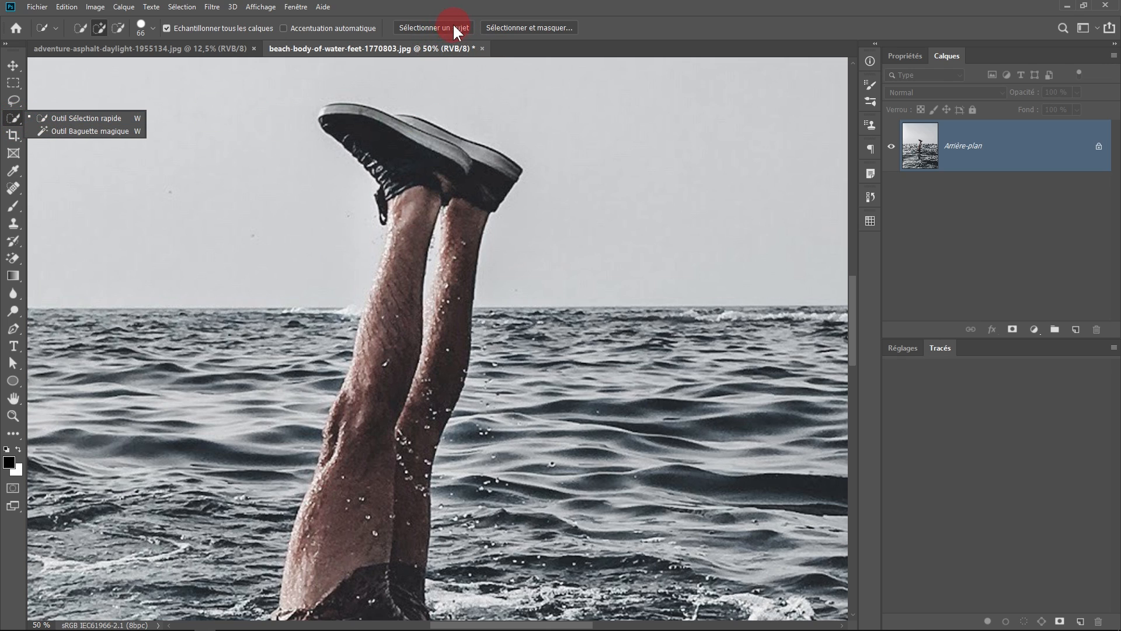
left_click(630, 24)
left_click(352, 156)
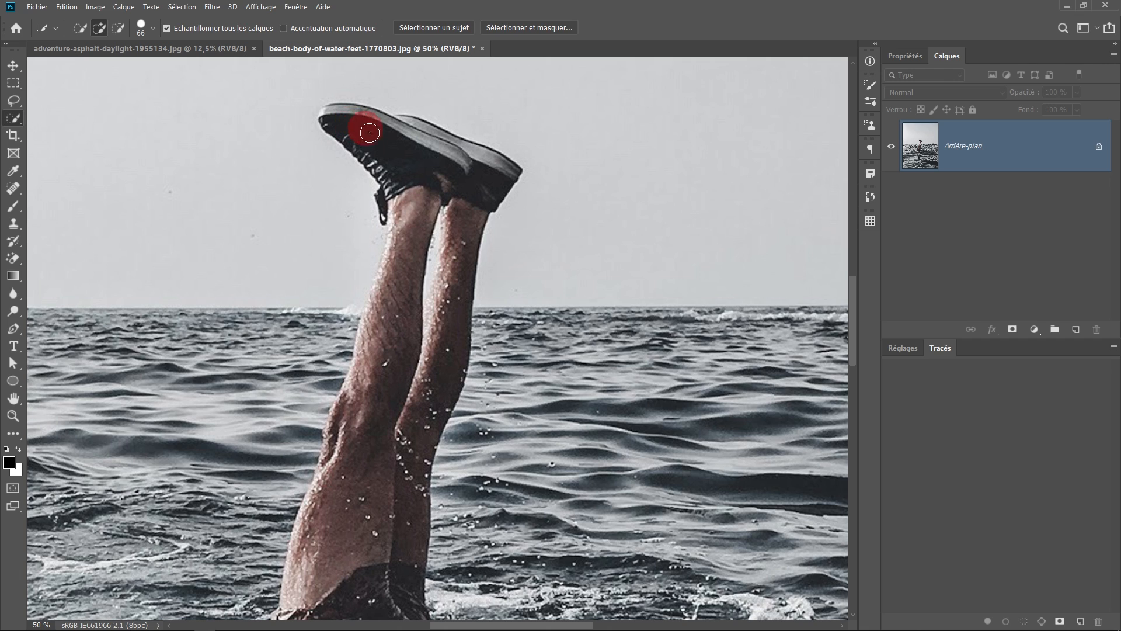
left_click(16, 329)
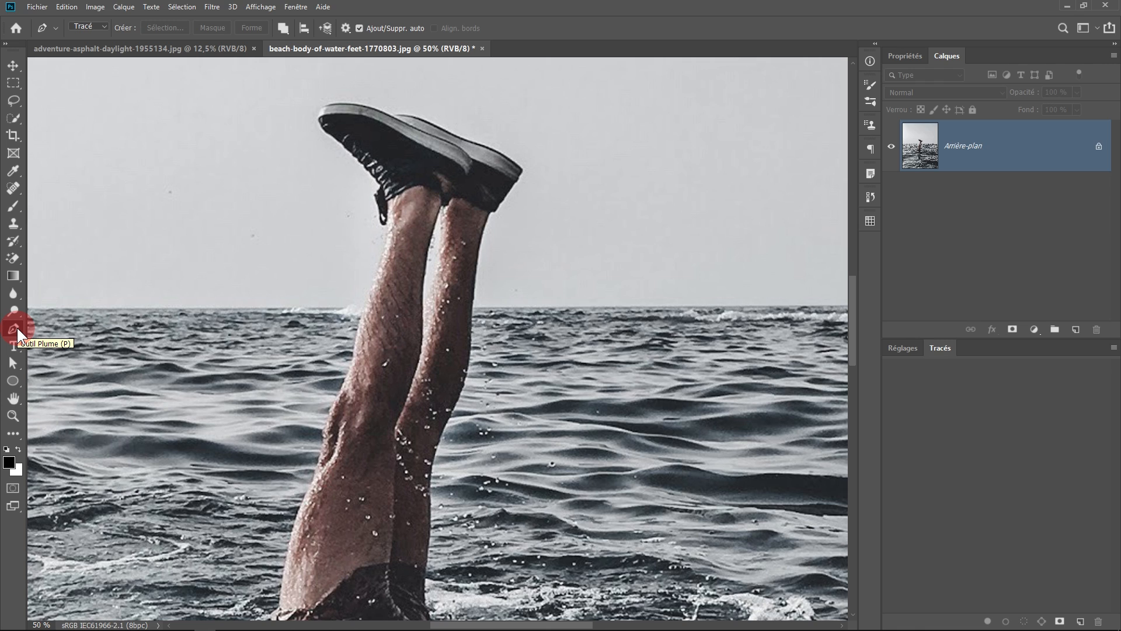
Select the shoes and both bare legs above the water with the Quick Selection tool
left_click(13, 118)
left_click_drag(370, 130, 421, 164)
left_click_drag(430, 203, 410, 251)
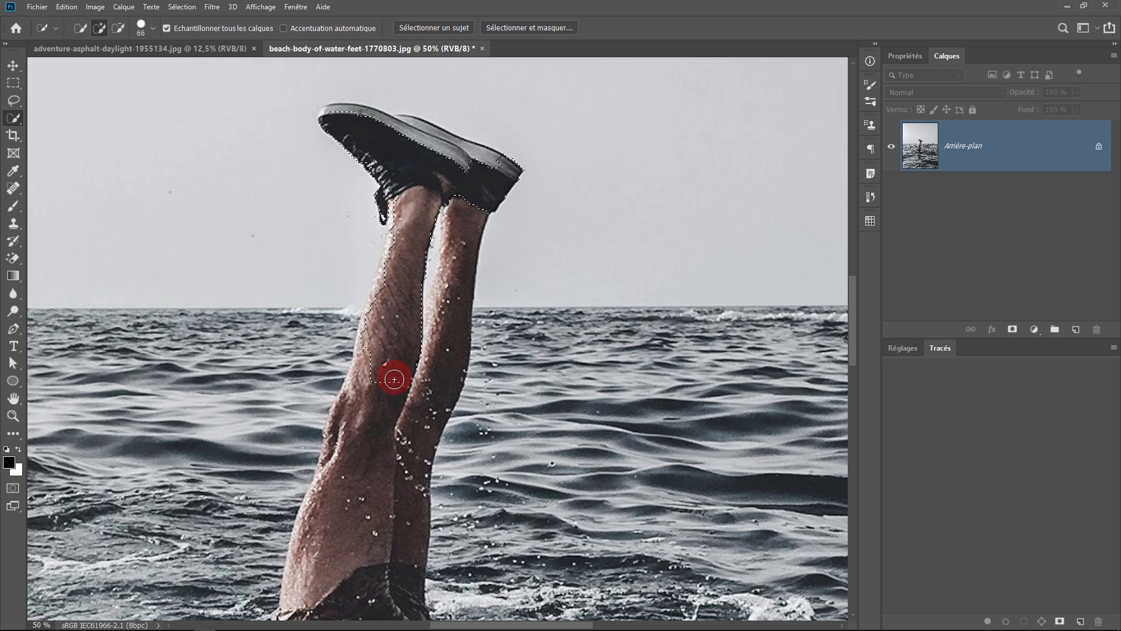
mouse_move(361, 453)
left_mouse_down()
mouse_move(396, 398)
mouse_move(454, 169)
mouse_move(464, 177)
mouse_move(460, 222)
mouse_move(389, 468)
left_mouse_up()
scroll(444, 213, "up", 3)
left_click_drag(444, 213, 426, 541)
Extend the quick selection along the pale soles of both shoes using a 24 px brush
mouse_move(512, 363)
left_mouse_down()
mouse_move(634, 457)
mouse_move(484, 358)
left_mouse_up()
mouse_move(440, 284)
left_mouse_down()
mouse_move(403, 261)
mouse_move(345, 261)
mouse_move(534, 282)
left_mouse_up()
mouse_move(400, 258)
left_mouse_down()
mouse_move(284, 238)
mouse_move(239, 265)
mouse_move(240, 238)
mouse_move(246, 248)
mouse_move(271, 240)
mouse_move(232, 270)
mouse_move(230, 305)
mouse_move(465, 235)
mouse_move(545, 291)
mouse_move(570, 349)
mouse_move(528, 275)
left_mouse_up()
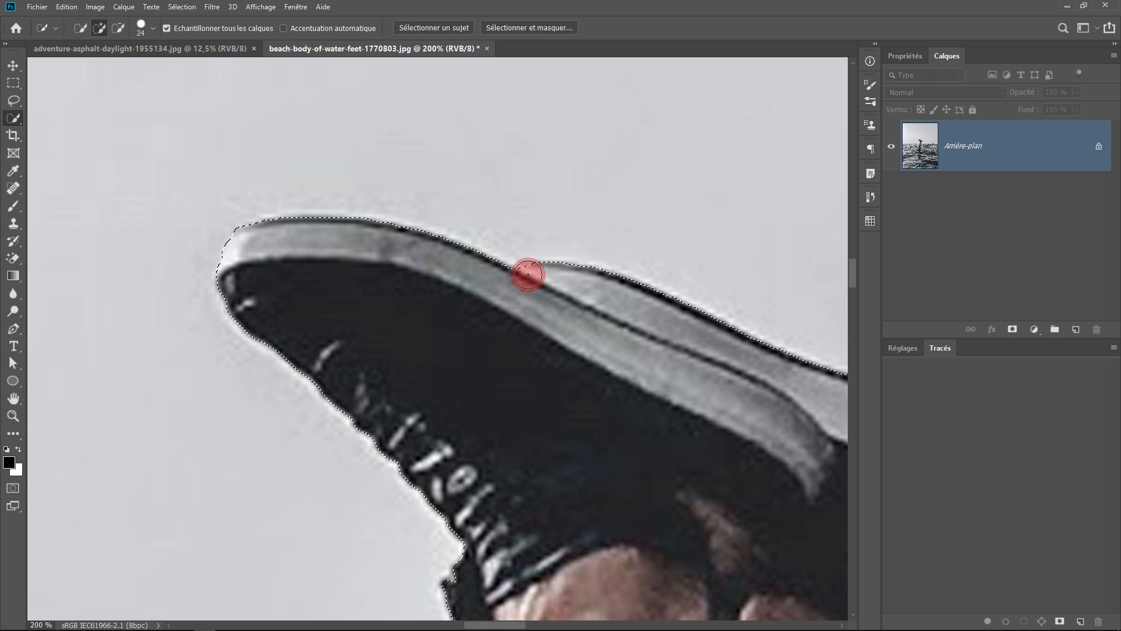
Extend the quick selection over the front leg's brightly lit edge and trim the spill into the water beside it
left_click_drag(590, 358, 343, 198)
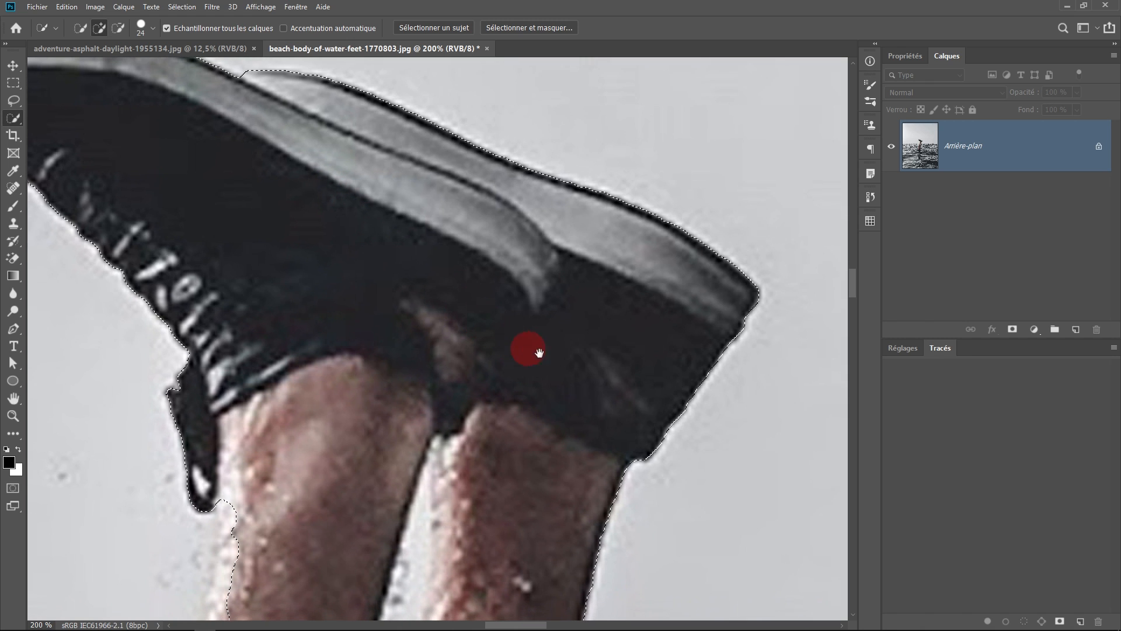
mouse_move(580, 372)
left_mouse_down()
mouse_move(563, 300)
mouse_move(591, 258)
left_mouse_up()
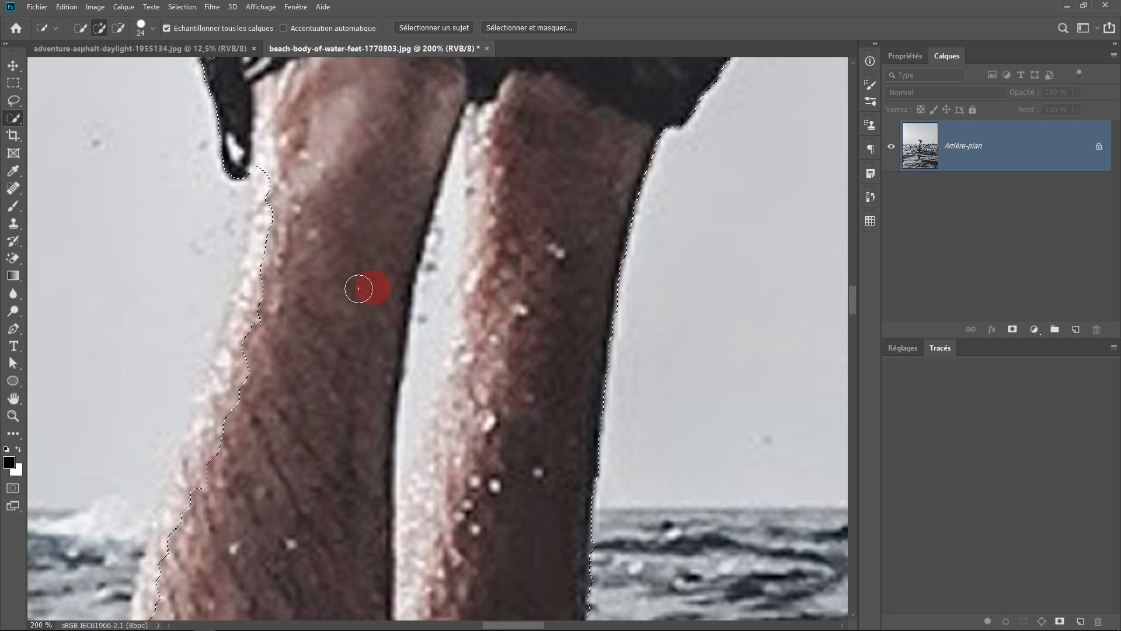
mouse_move(302, 178)
left_mouse_down()
mouse_move(281, 220)
mouse_move(268, 322)
mouse_move(270, 168)
mouse_move(267, 252)
mouse_move(230, 427)
mouse_move(294, 257)
mouse_move(272, 240)
mouse_move(259, 261)
mouse_move(235, 320)
mouse_move(224, 426)
mouse_move(266, 338)
mouse_move(249, 357)
mouse_move(353, 278)
mouse_move(371, 227)
mouse_move(314, 267)
mouse_move(286, 363)
mouse_move(286, 432)
mouse_move(295, 416)
mouse_move(290, 378)
mouse_move(255, 423)
mouse_move(237, 582)
mouse_move(383, 371)
left_mouse_up()
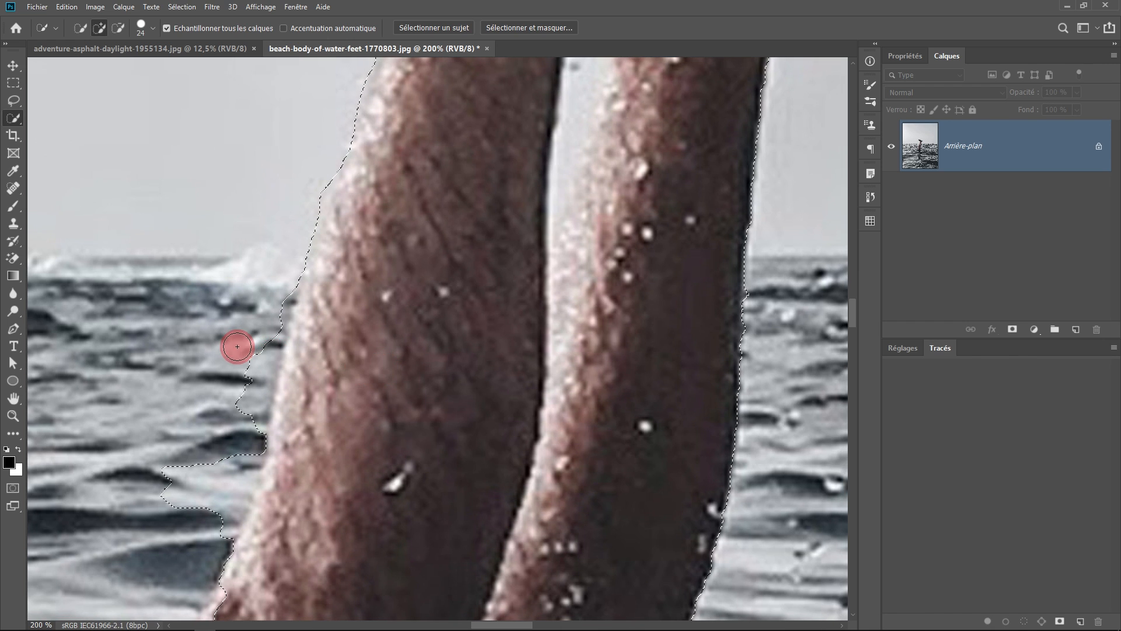
mouse_move(253, 350)
left_mouse_down()
mouse_move(240, 356)
mouse_move(255, 343)
mouse_move(237, 438)
mouse_move(288, 308)
mouse_move(275, 303)
mouse_move(250, 420)
mouse_move(263, 393)
left_mouse_up()
left_click_drag(380, 243, 368, 488)
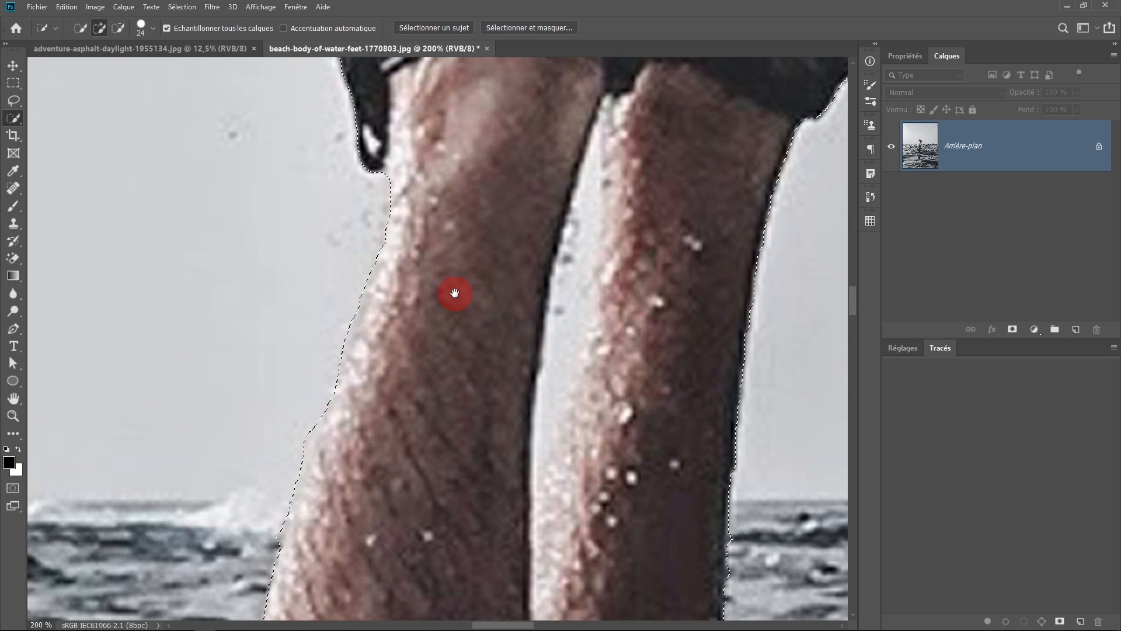
Add the missing sliver along the front leg's lit edge to the selection with the Lasso tool in add mode
left_click(14, 102)
mouse_move(322, 355)
left_mouse_down()
mouse_move(326, 396)
mouse_move(310, 391)
mouse_move(325, 406)
mouse_move(225, 220)
left_mouse_up()
left_click(94, 28)
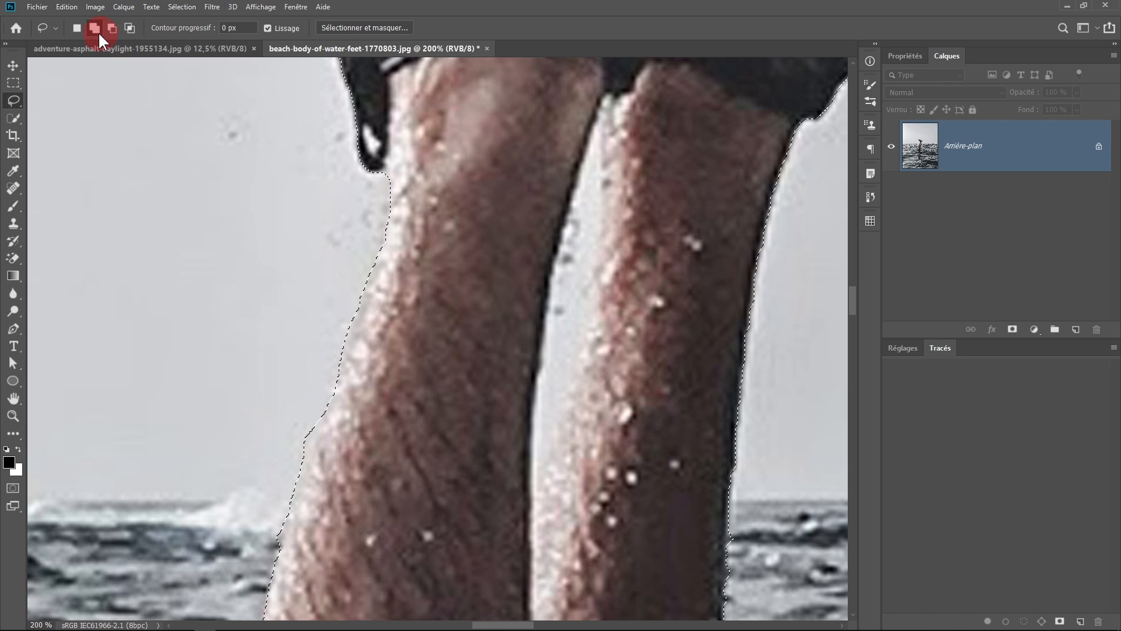
left_click(111, 27)
mouse_move(319, 437)
left_mouse_down()
mouse_move(326, 413)
mouse_move(287, 495)
mouse_move(334, 309)
left_mouse_up()
key("shift")
Subtract the gap of sky between the two legs from the selection with the Lasso tool
scroll(474, 272, "right", 3)
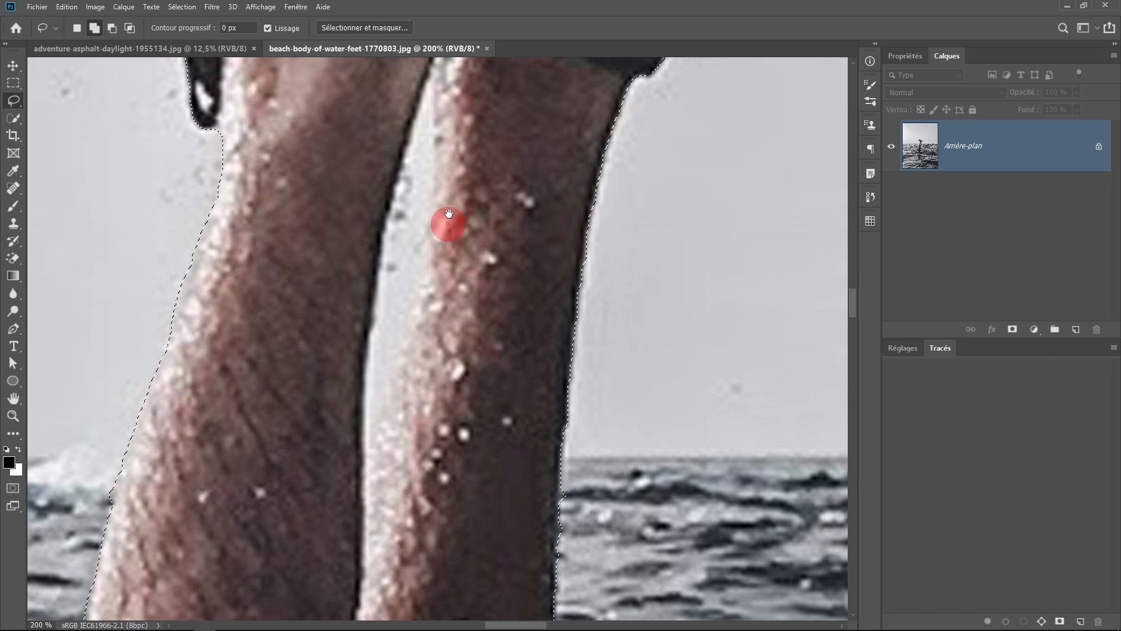
scroll(433, 227, "up", 2)
key("alt")
left_click_drag(434, 229, 422, 147)
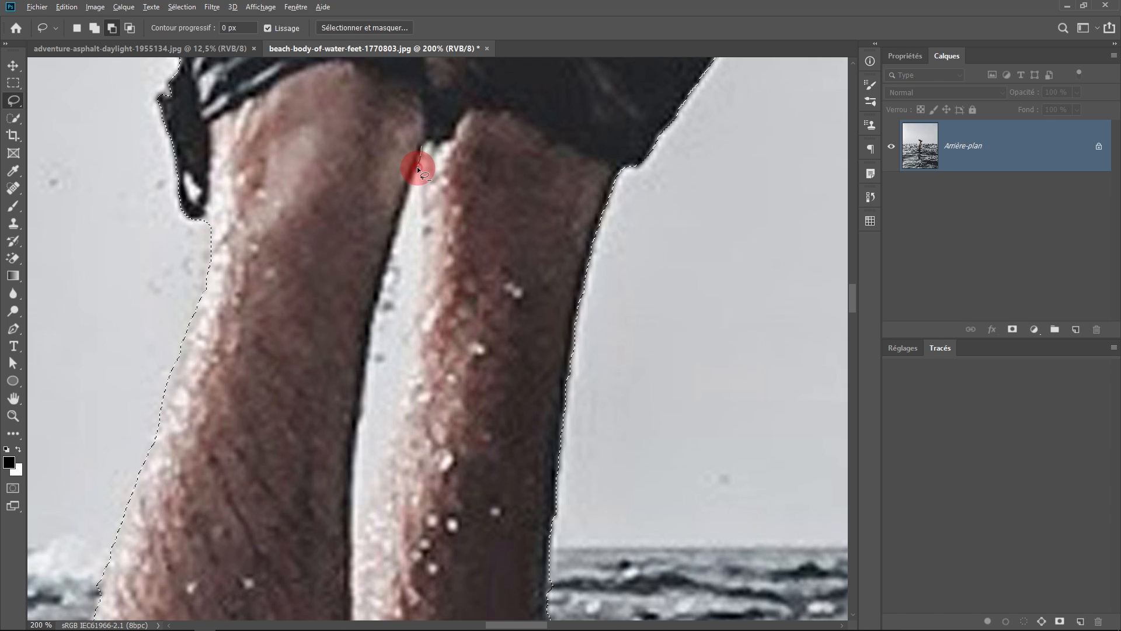
left_click_drag(358, 439, 354, 545)
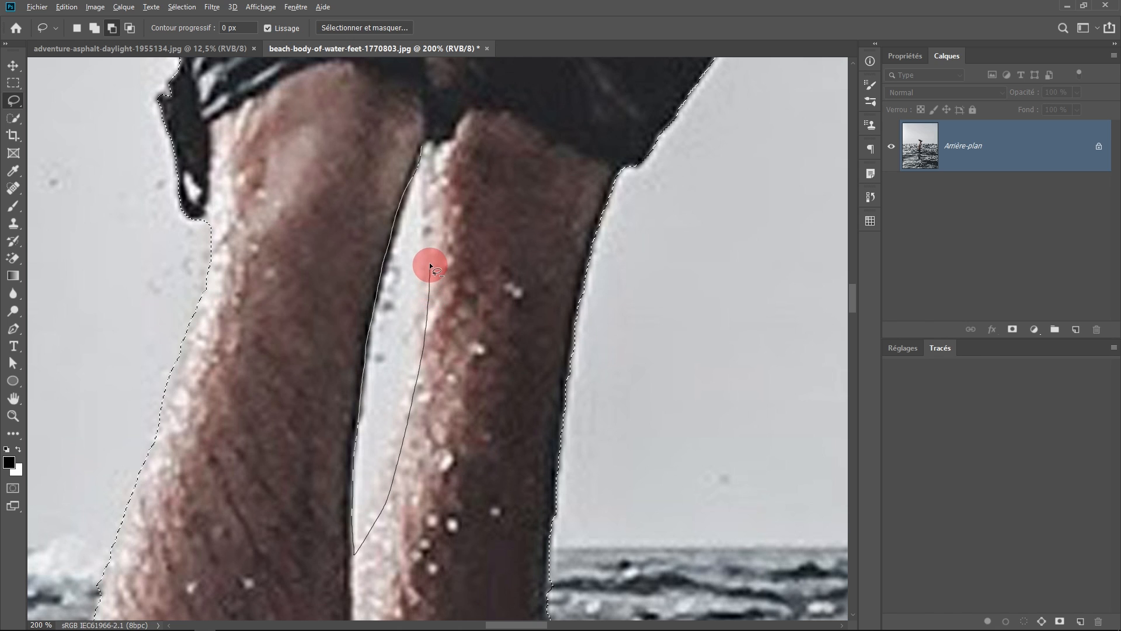
left_click_drag(422, 143, 423, 146)
left_click_drag(451, 442, 494, 245)
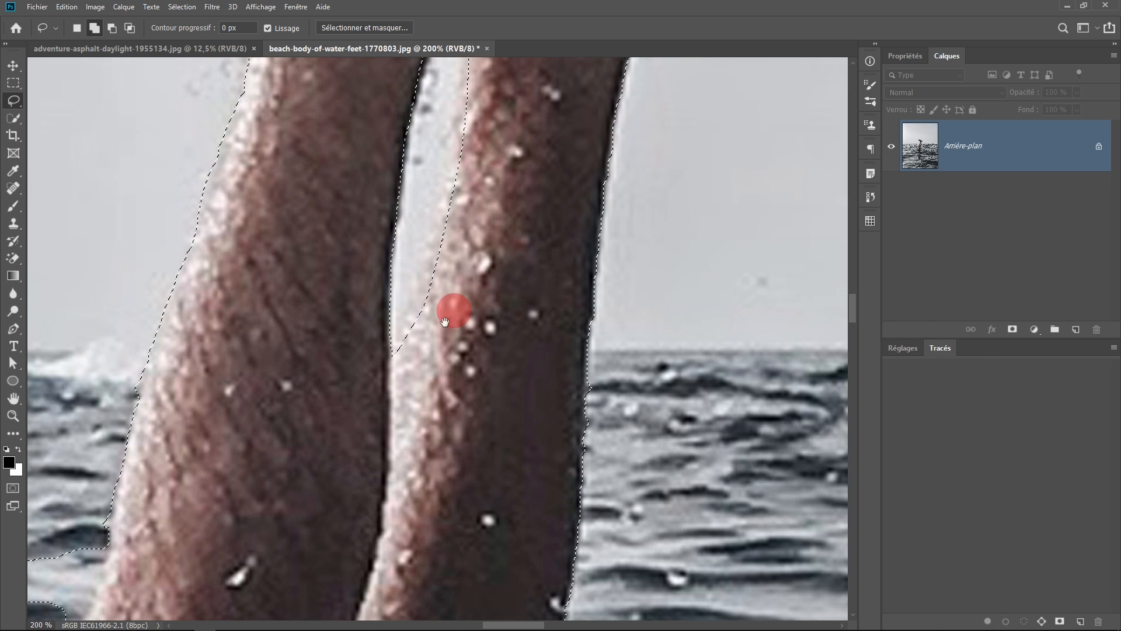
scroll(450, 395, "up", 5)
mouse_move(444, 143)
left_mouse_down()
mouse_move(445, 243)
mouse_move(394, 504)
mouse_move(426, 537)
left_mouse_up()
left_click_drag(492, 194, 496, 186)
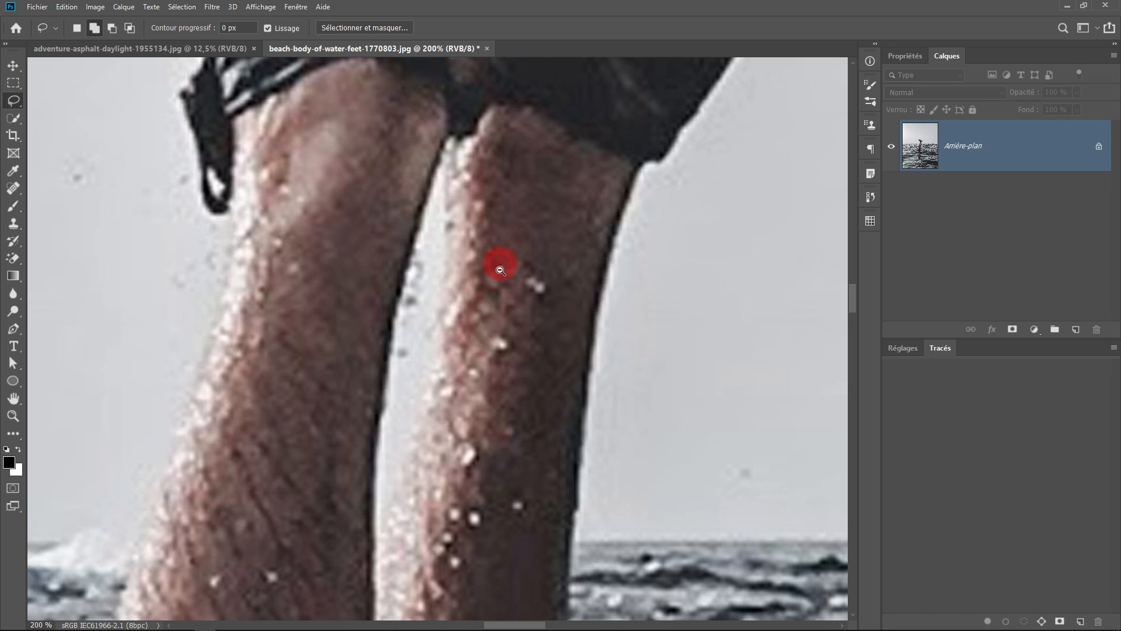
Add the swim shorts and a loose area of water around the lower legs to the selection with the Lasso tool
key("ctrl+minus")
left_click_drag(493, 418, 515, 201)
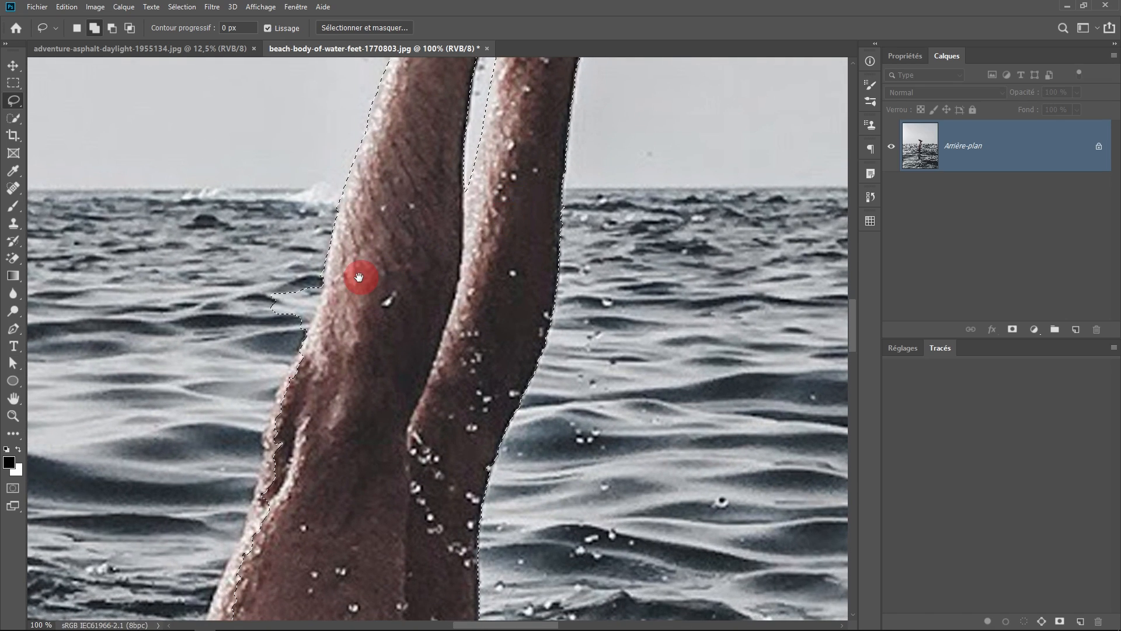
scroll(357, 292, "up", 1)
scroll(343, 307, "down", 3)
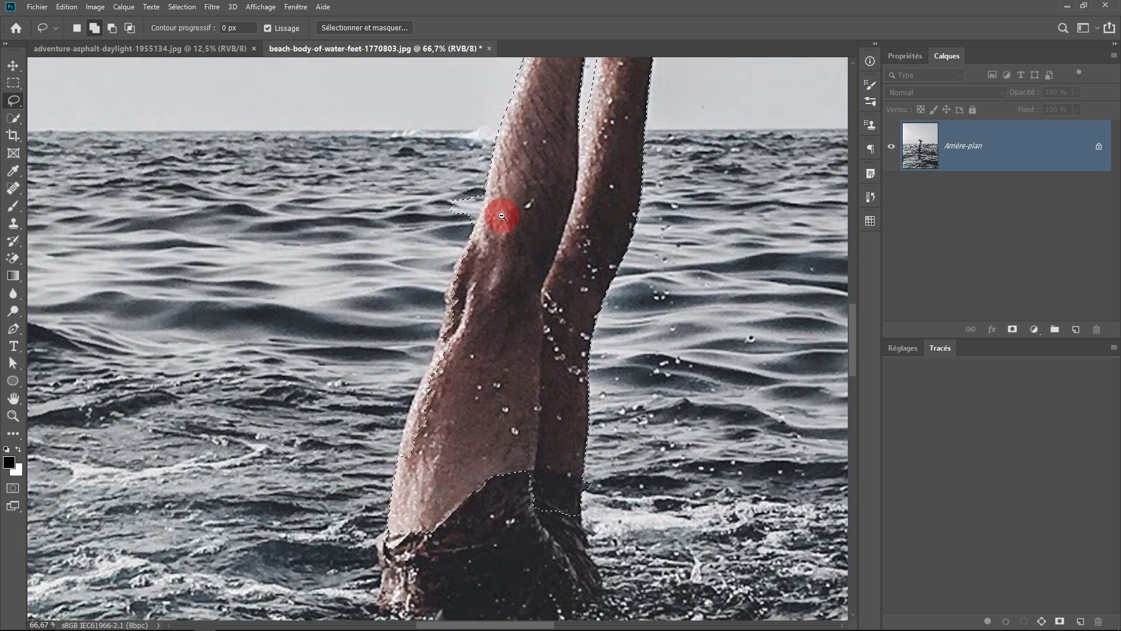
scroll(502, 216, "down", 1)
mouse_move(481, 205)
left_mouse_down()
mouse_move(393, 195)
mouse_move(474, 235)
mouse_move(470, 206)
left_mouse_up()
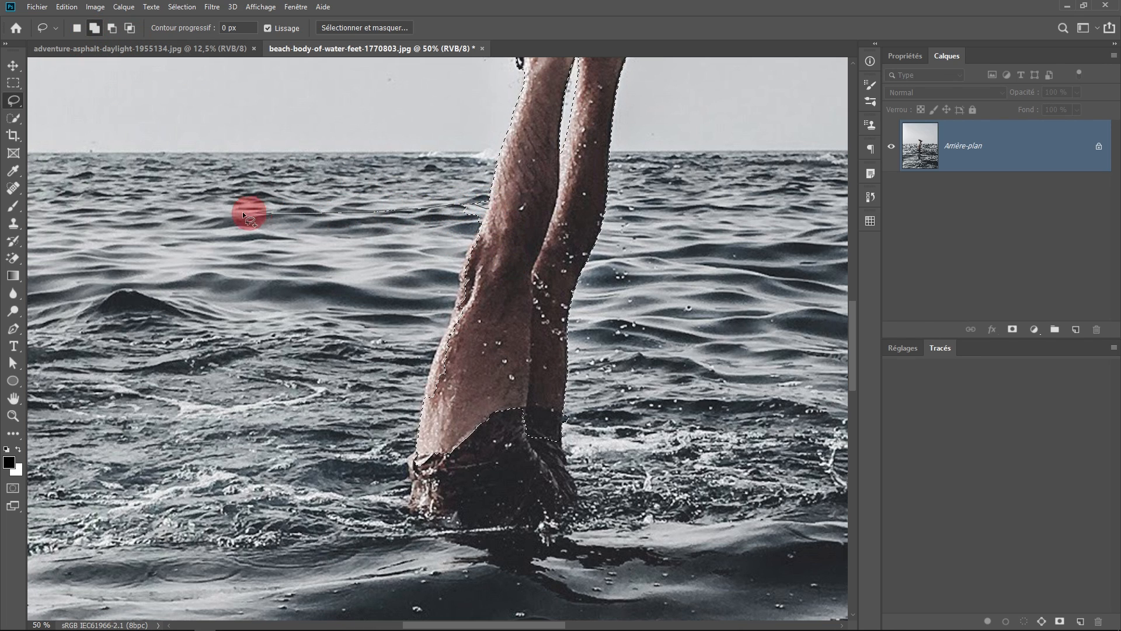
mouse_move(110, 302)
left_mouse_down()
mouse_move(80, 521)
mouse_move(801, 615)
mouse_move(510, 236)
left_mouse_up()
left_click_drag(661, 329, 644, 368)
Enlarge the lasso selection to take in a wide rounded area of water around and below the swimmer
left_click(433, 276, "alt")
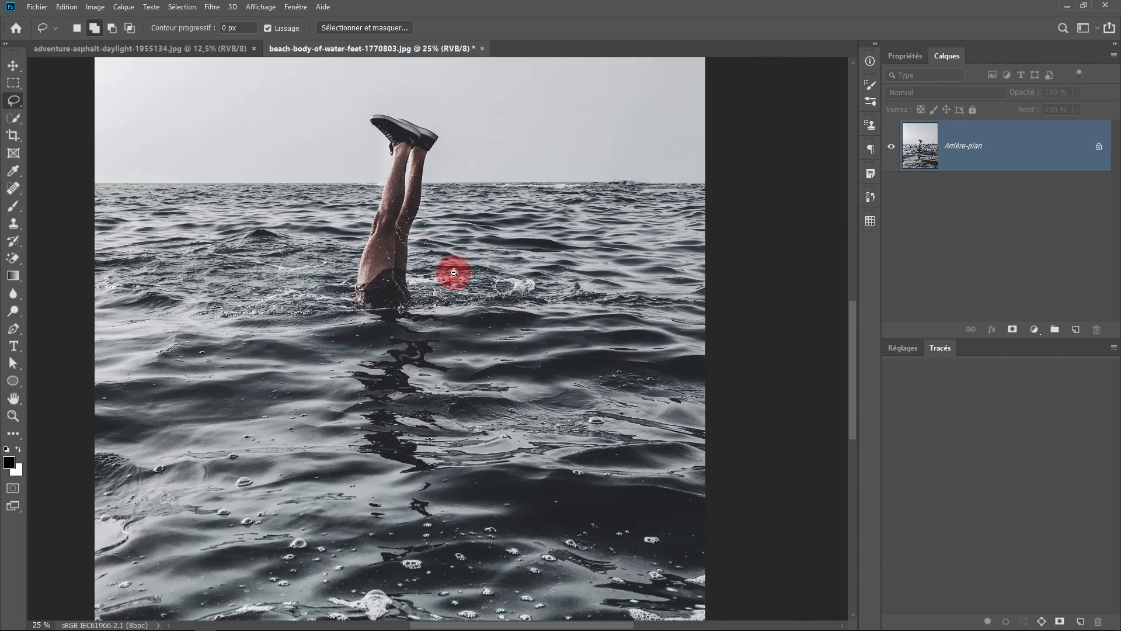
left_click(454, 273, "alt")
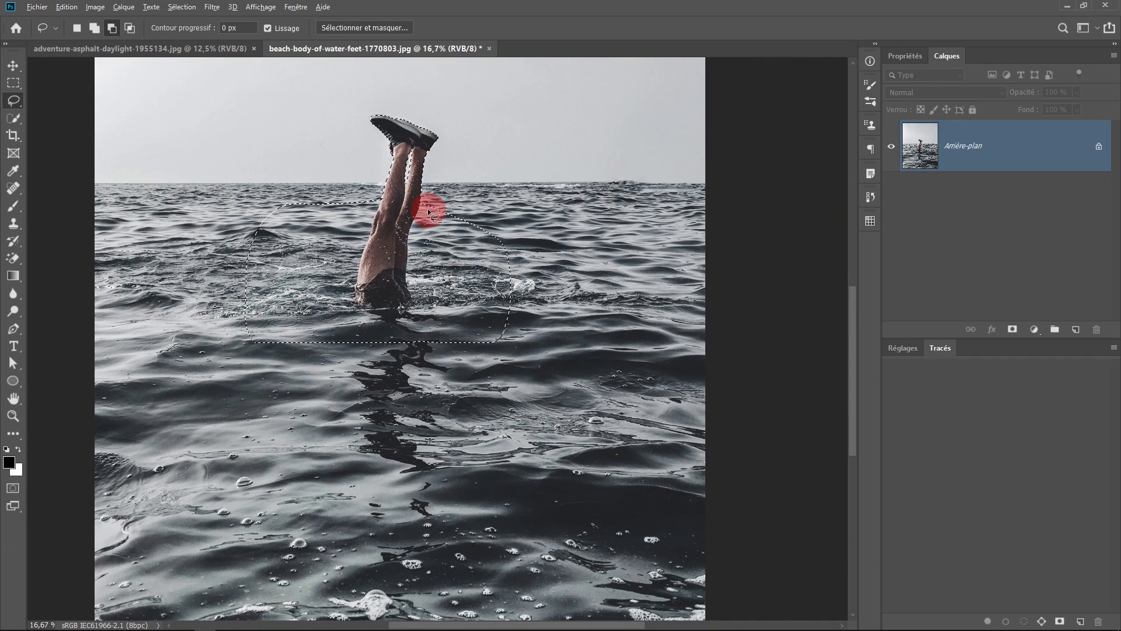
mouse_move(440, 211)
left_mouse_down()
mouse_move(663, 503)
mouse_move(330, 564)
mouse_move(198, 511)
left_mouse_up()
left_click_drag(114, 333, 446, 288)
Display the selection of legs and water as a Quick Mask overlay
left_click(398, 275, "ctrl")
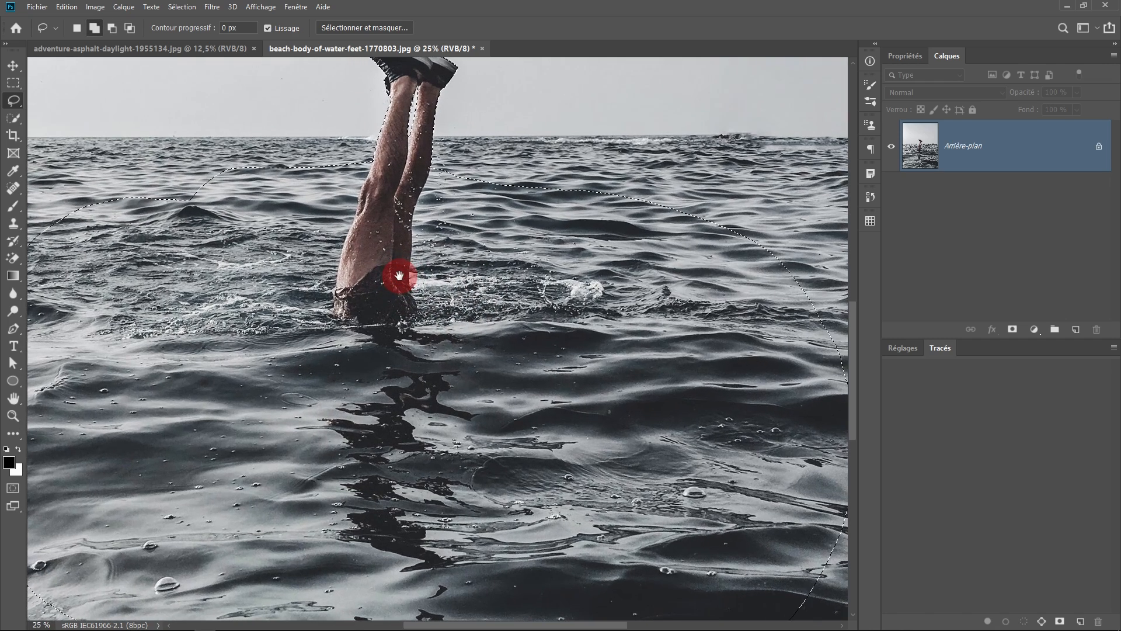
left_click(380, 283, "alt")
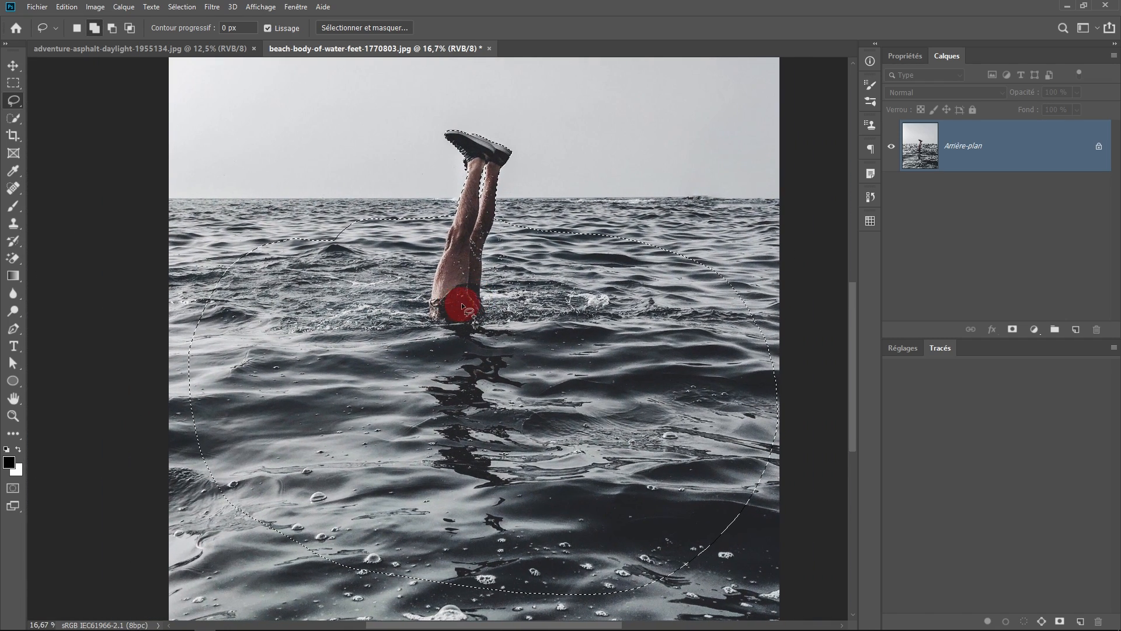
left_click(12, 488)
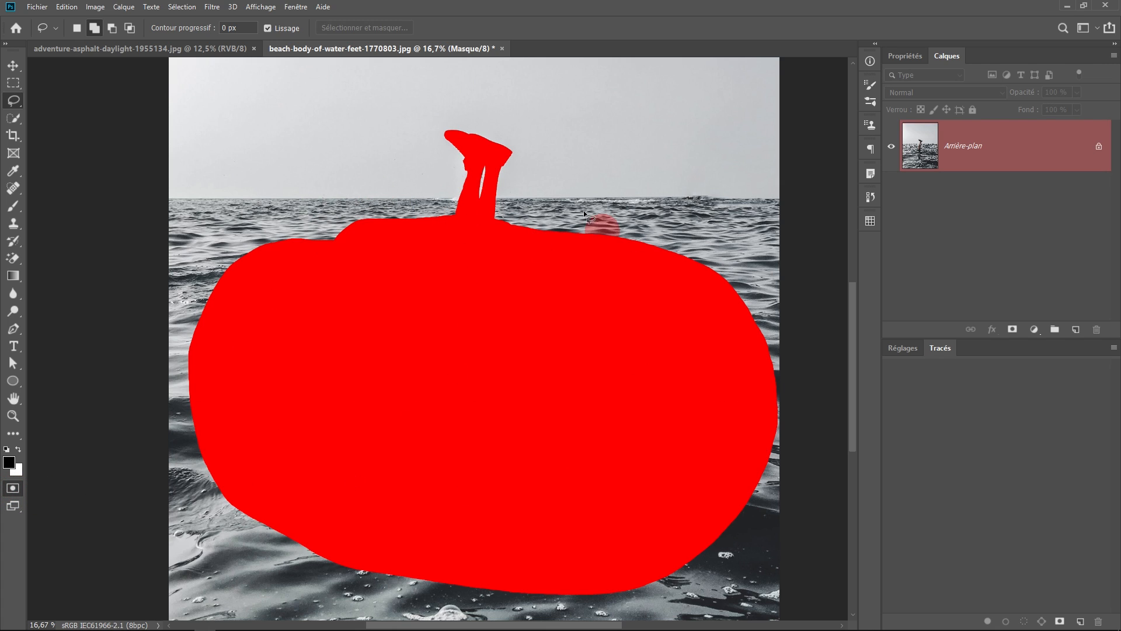
Copy the selected legs and water into the adventure-asphalt-daylight road image and close the beach photo
key("q")
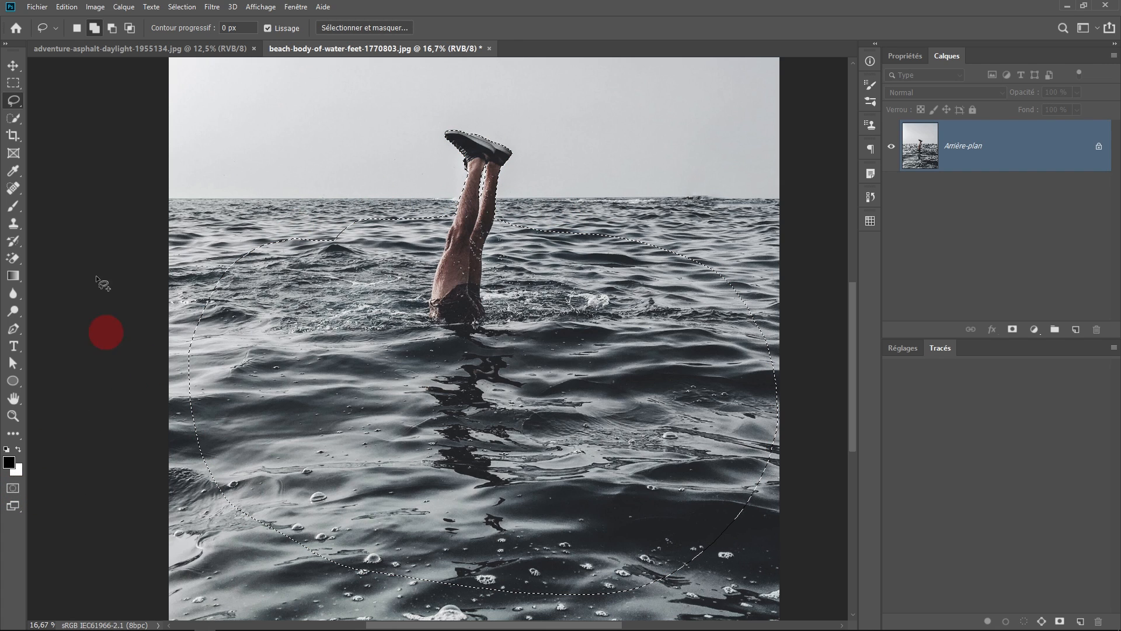
left_click(12, 65)
left_click_drag(520, 405, 300, 204)
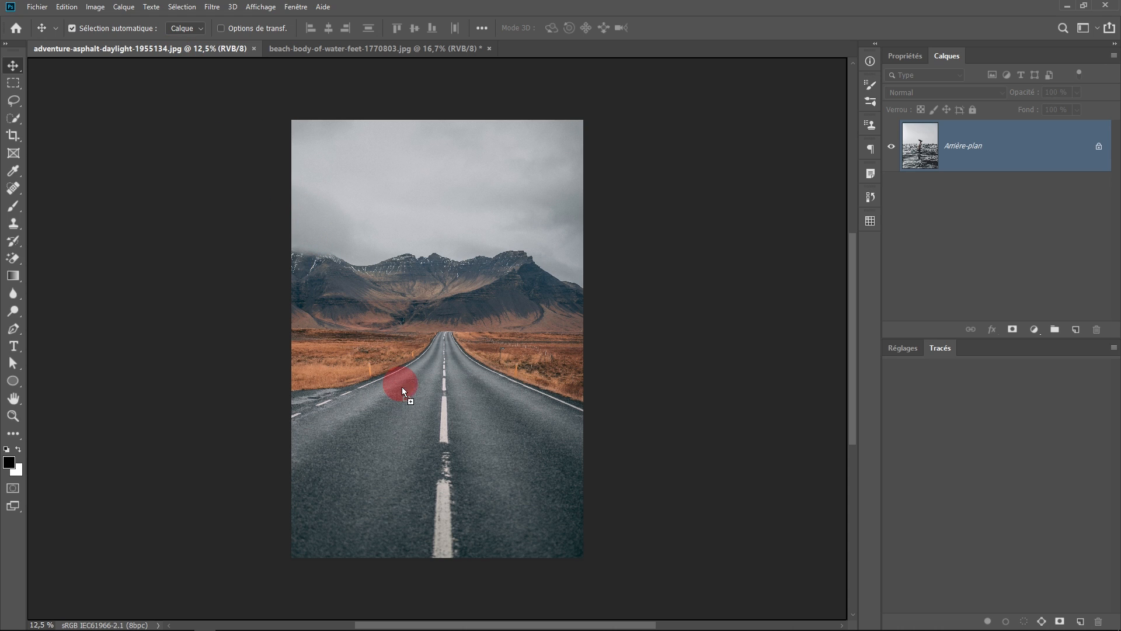
left_click_drag(454, 462, 480, 450)
left_click(482, 448, "ctrl")
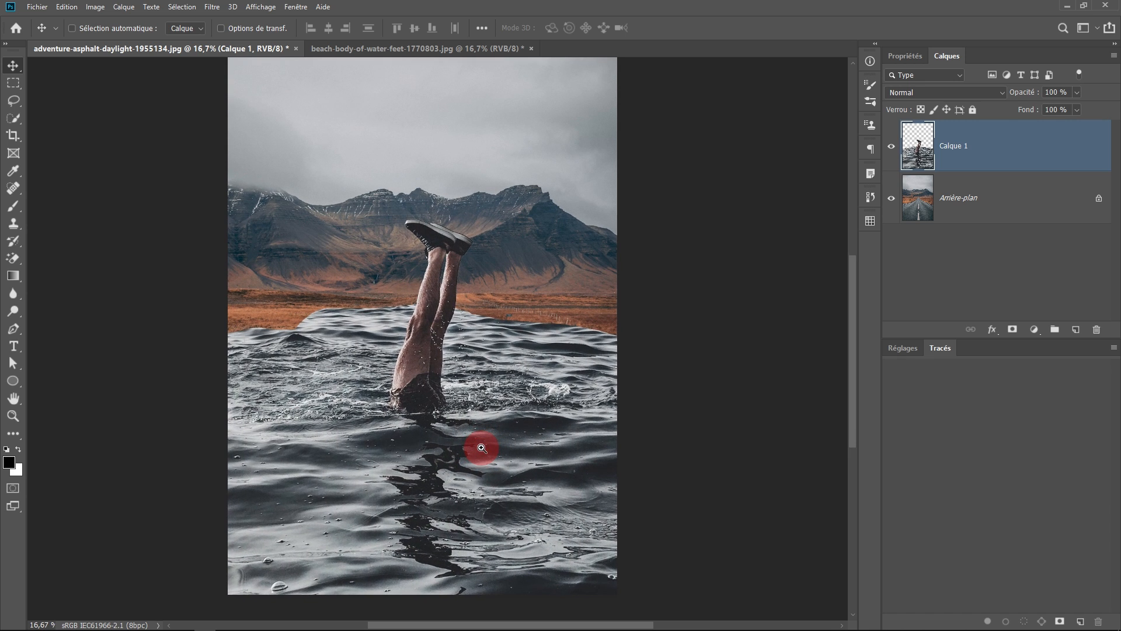
left_click(402, 49)
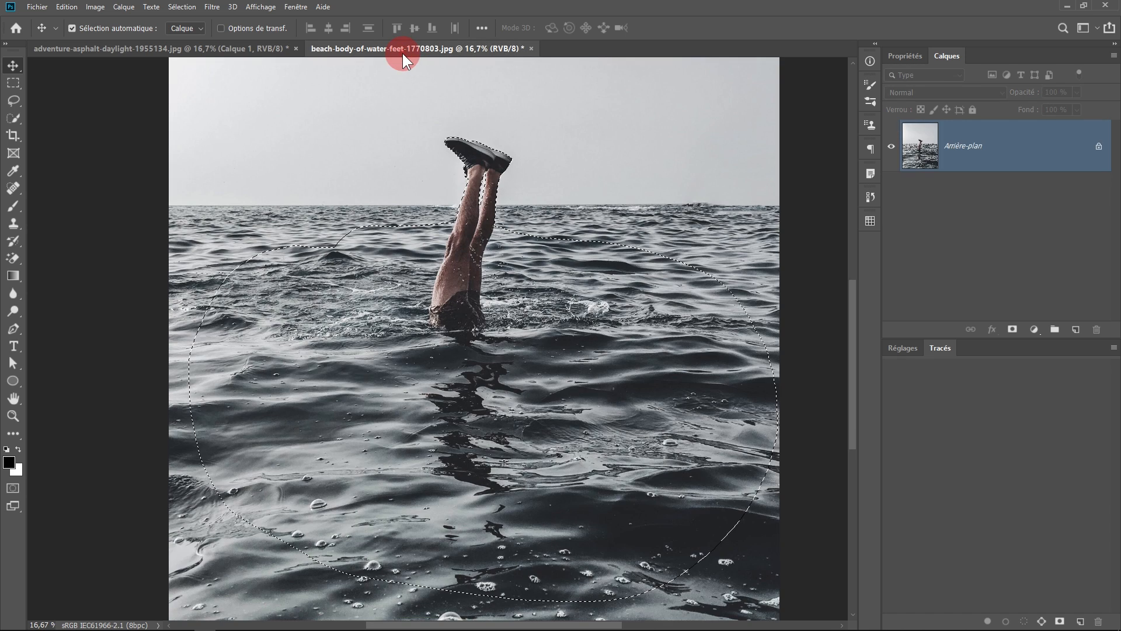
left_click(532, 49)
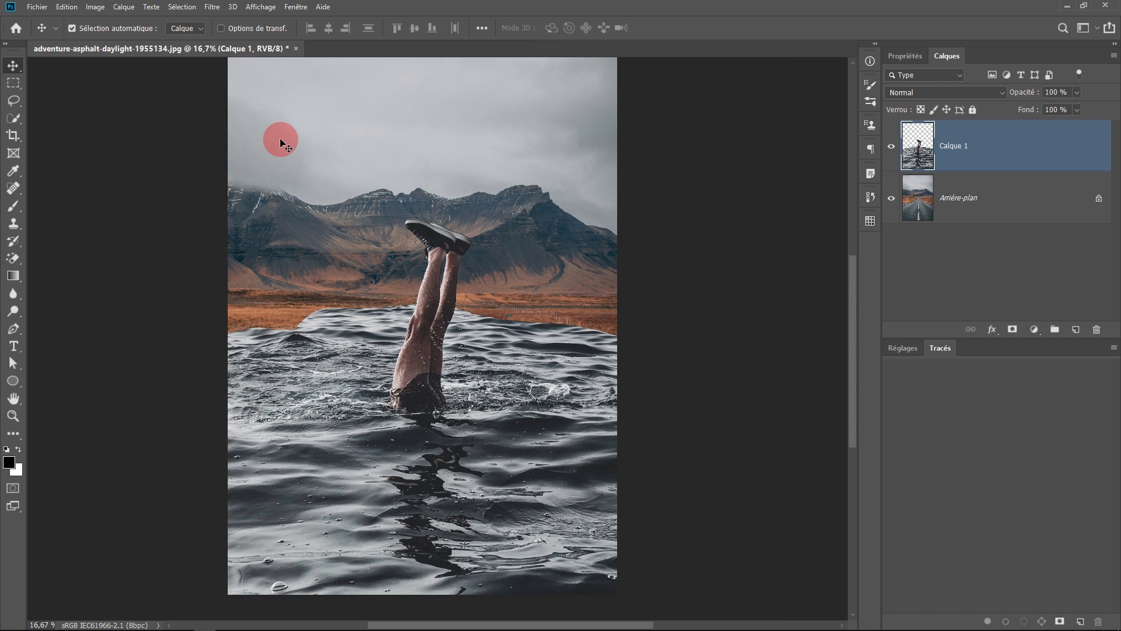
Save the composite as Nageur_Asphalt02.psd in the 09_Route_nageur folder
key("shift+ctrl+s")
left_click(93, 125)
double_click(149, 439)
left_click(132, 437)
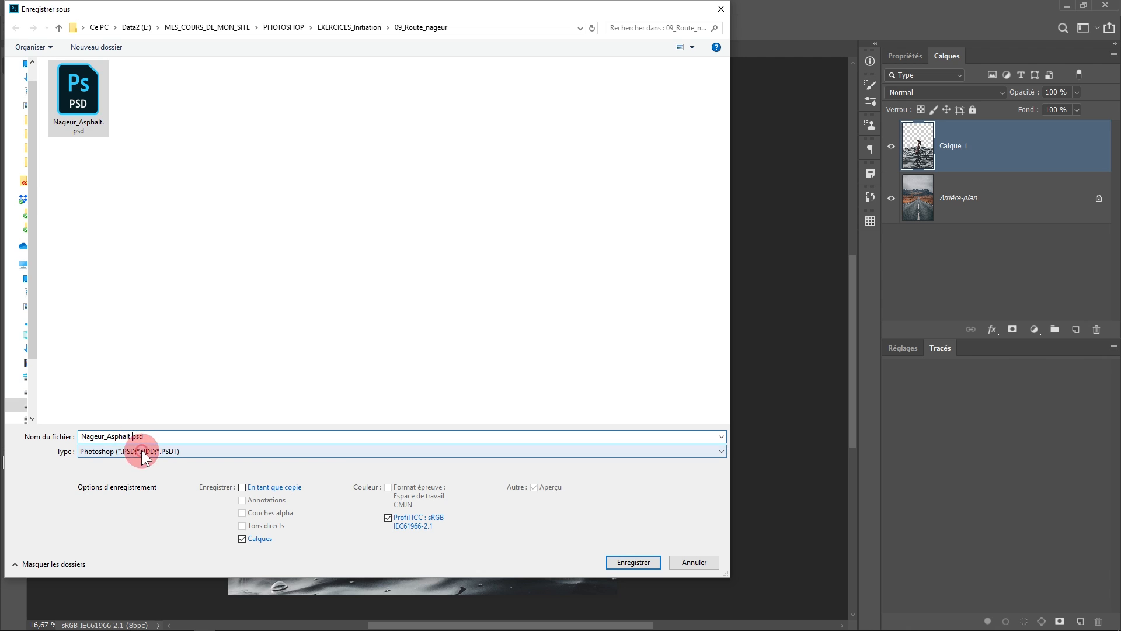
type("02")
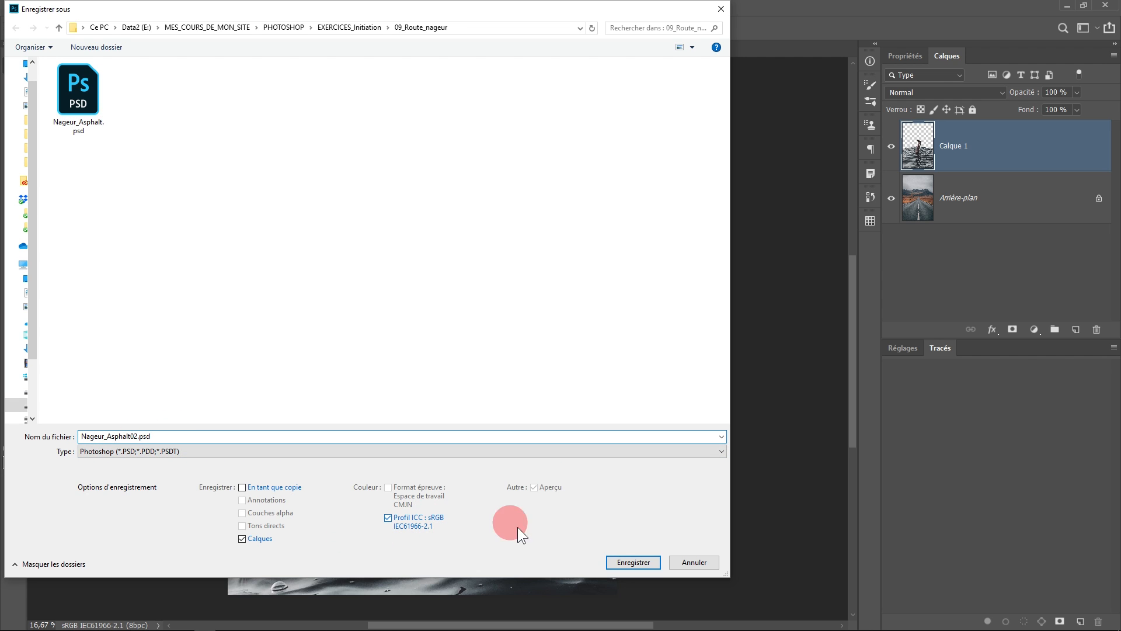
left_click(619, 562)
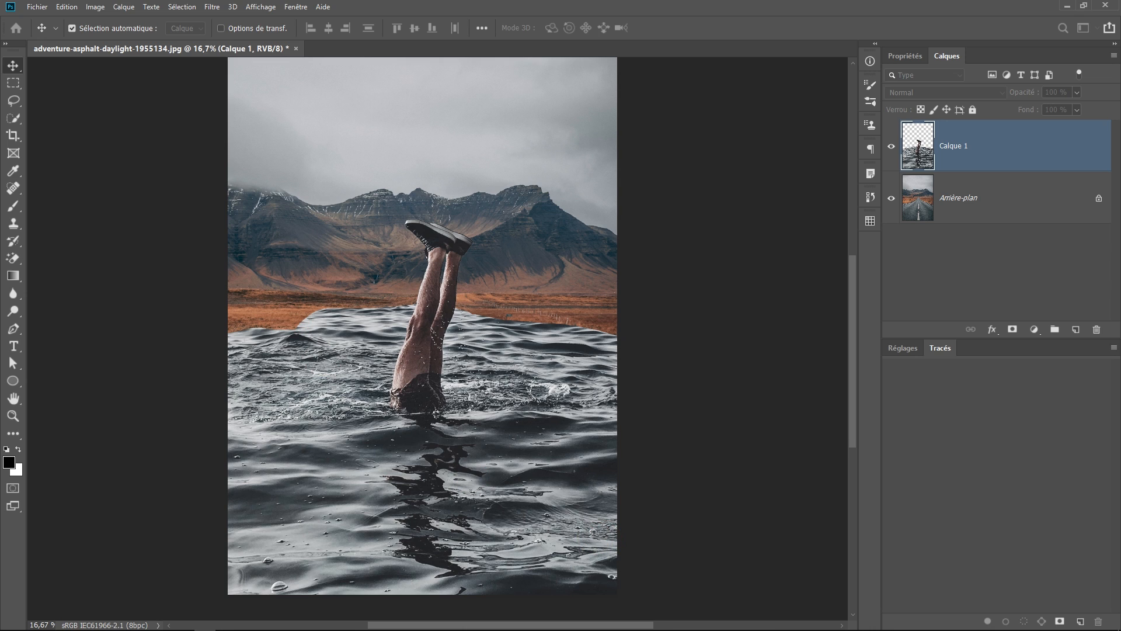
left_click(455, 369)
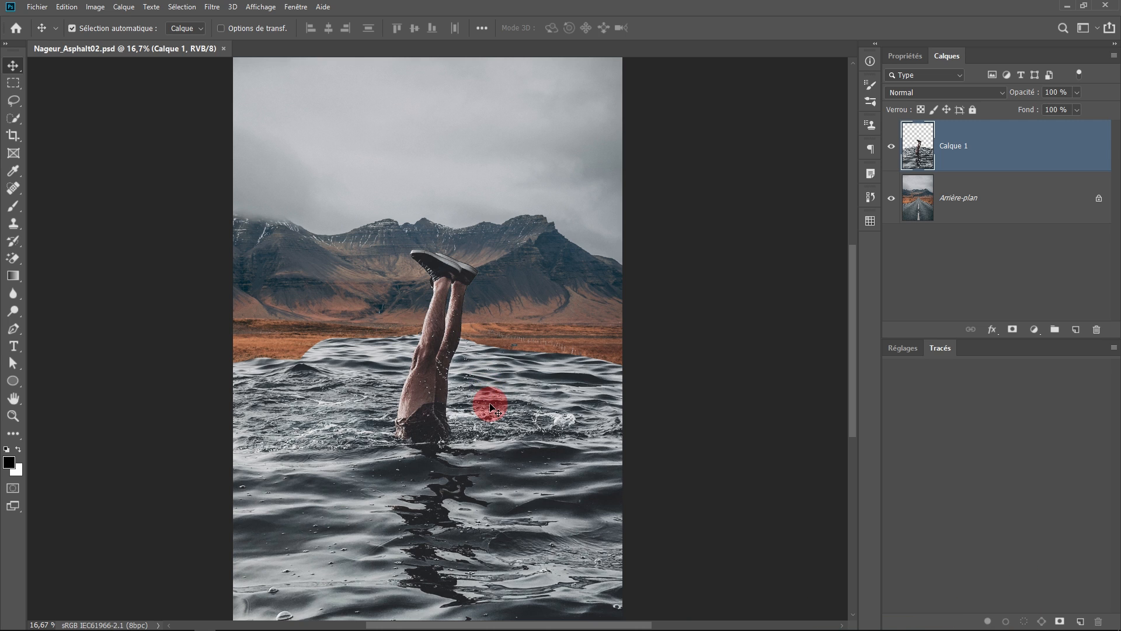
Shift the legs-and-water layer slightly down and to the right over the road, and hide it
left_click_drag(439, 348, 510, 316)
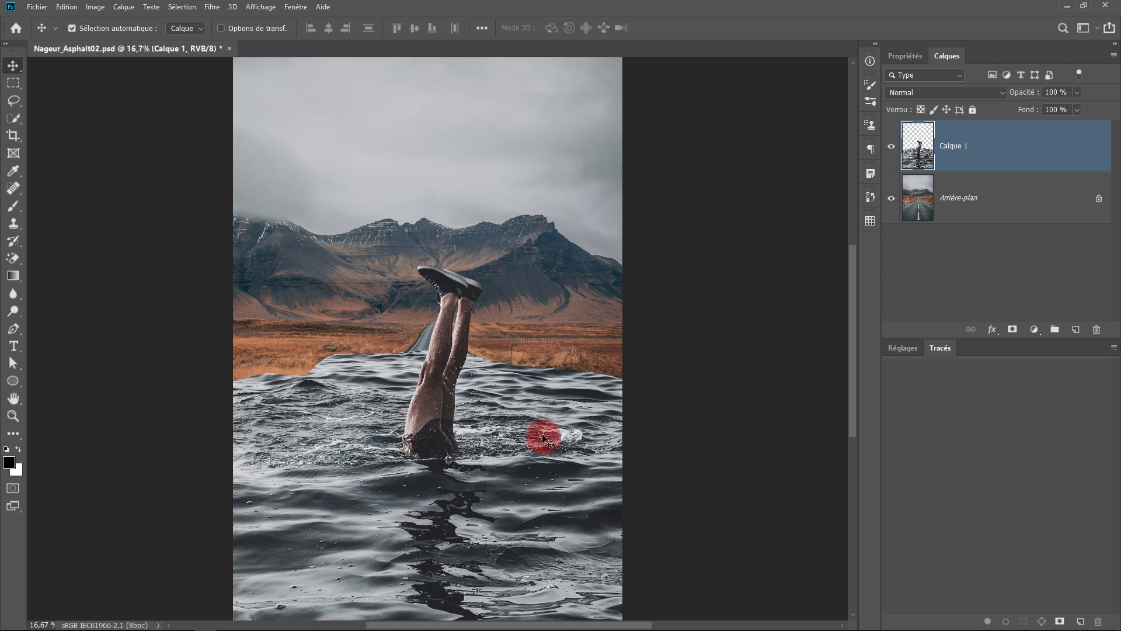
left_click_drag(531, 354, 528, 345)
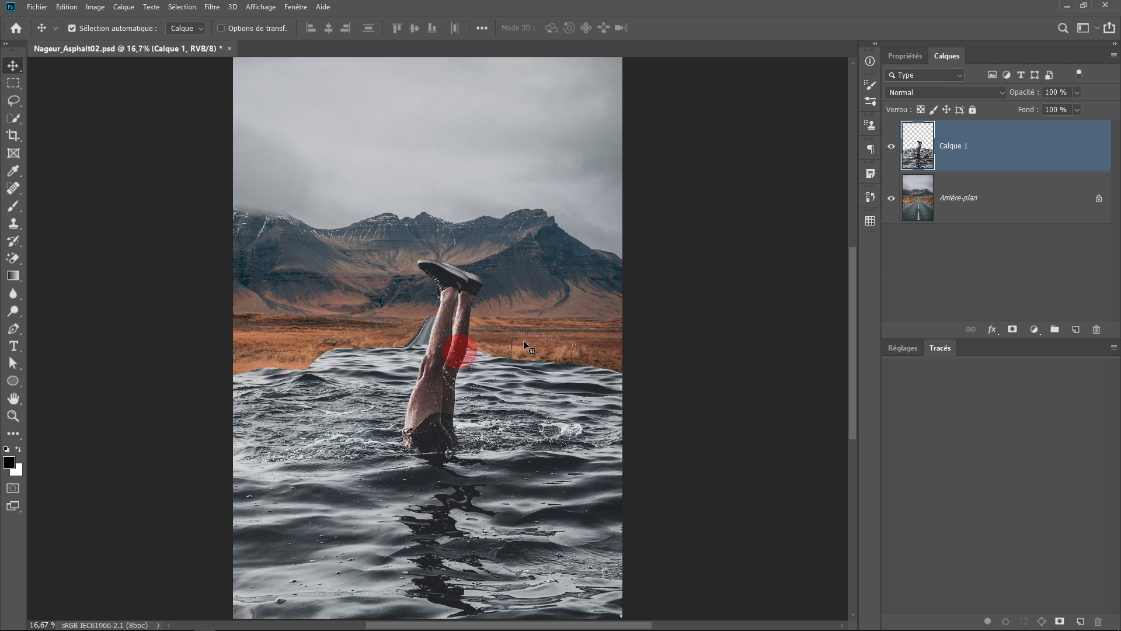
left_click(891, 147)
left_click(890, 148)
left_click(891, 148)
left_click(891, 150)
left_click(891, 150)
Select the entire road surface on the background layer with the Quick Selection tool at a 480 px brush size
left_click(921, 209)
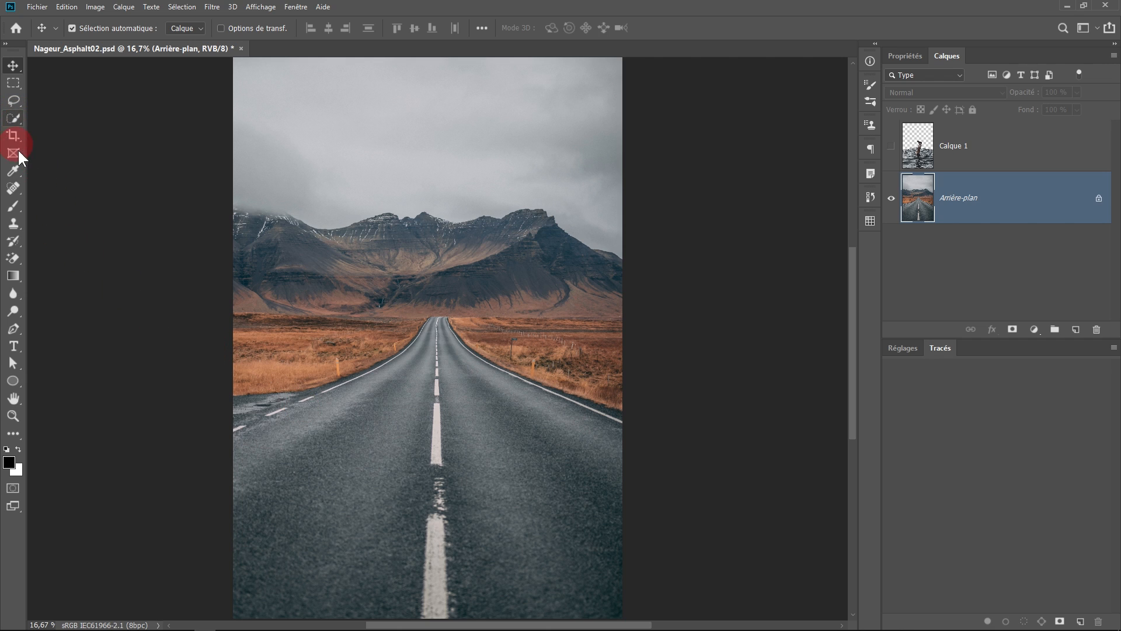
left_click(13, 118)
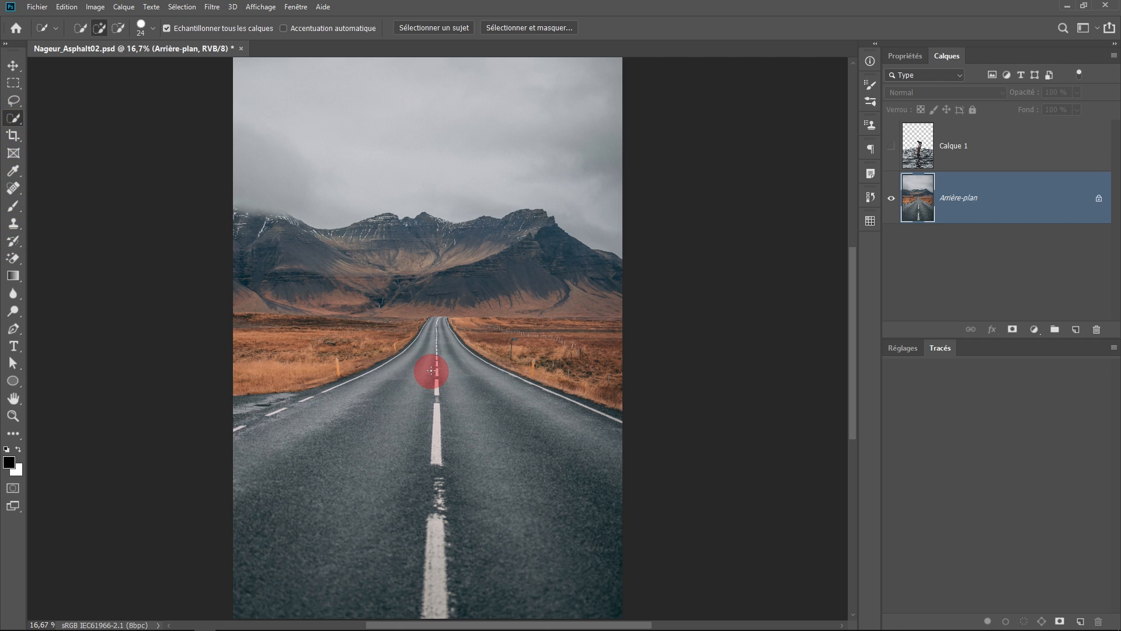
left_click_drag(449, 372, 454, 376)
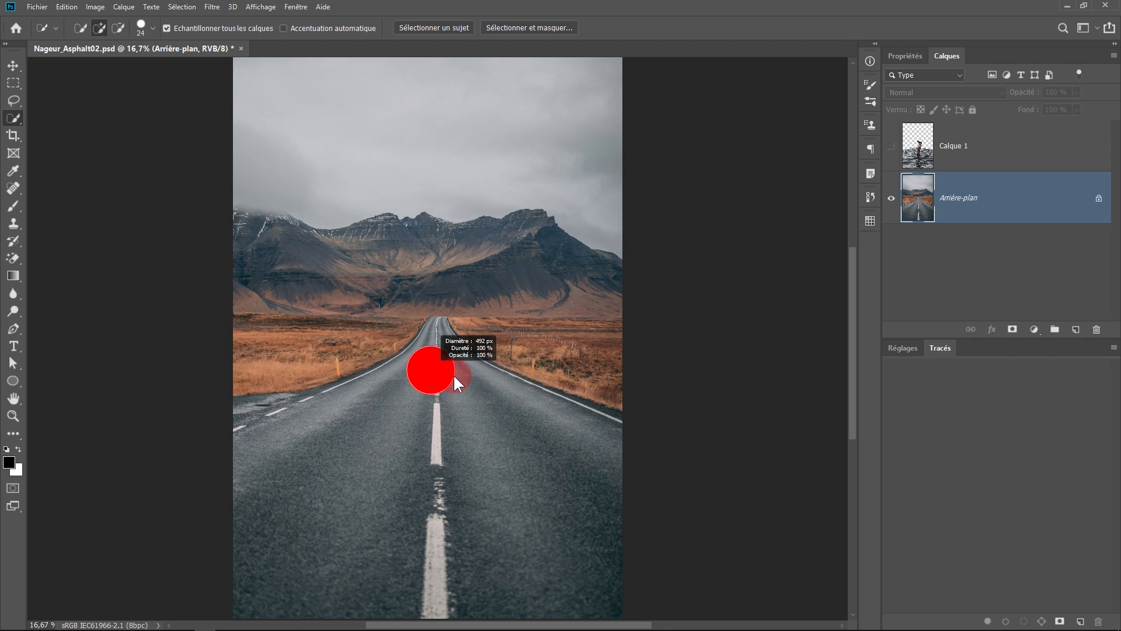
mouse_move(454, 377)
left_mouse_down()
mouse_move(441, 378)
mouse_move(483, 391)
mouse_move(448, 392)
mouse_move(428, 378)
mouse_move(439, 362)
mouse_move(431, 430)
mouse_move(520, 493)
mouse_move(380, 475)
mouse_move(349, 514)
mouse_move(521, 421)
mouse_move(599, 456)
mouse_move(637, 452)
left_mouse_up()
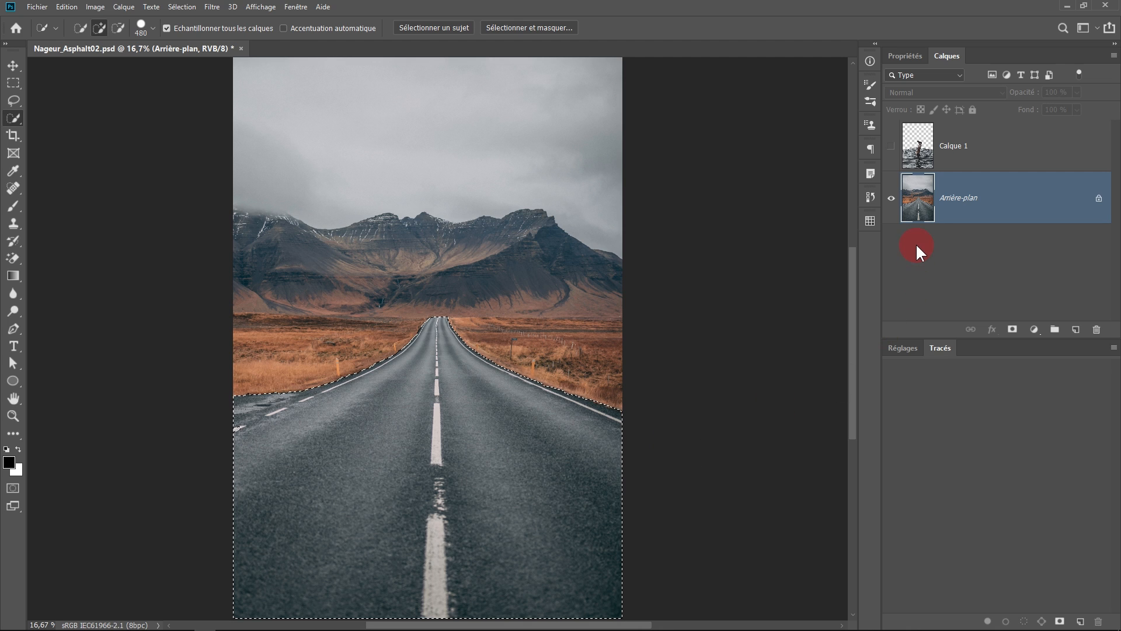
Show Calque 1 again and give it a layer mask made from the road selection
left_click(892, 147)
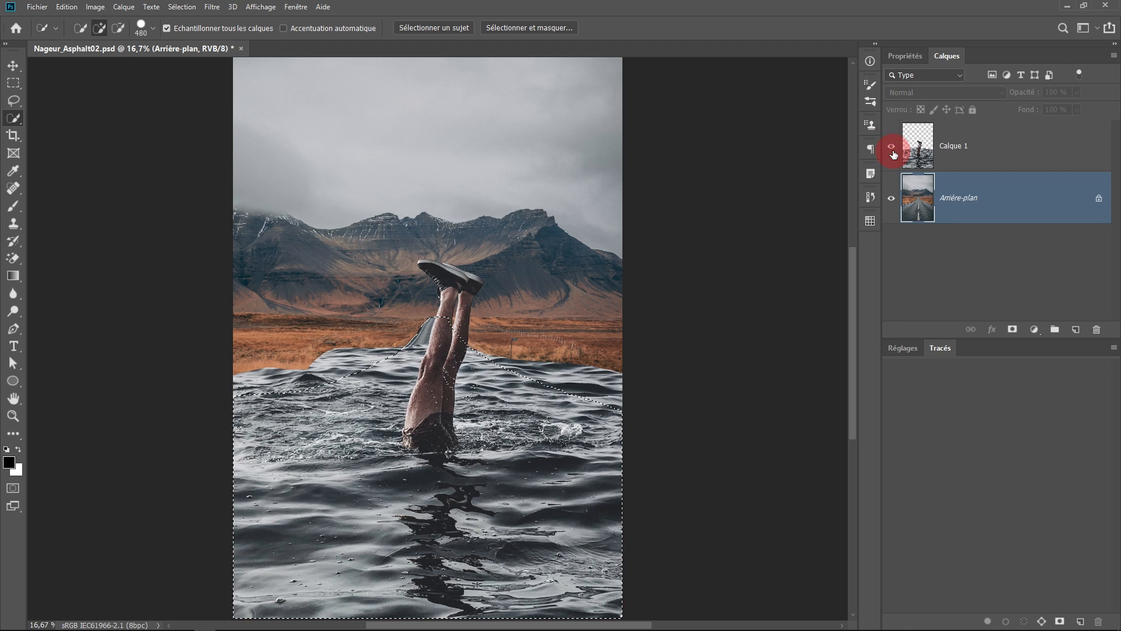
left_click(1000, 155)
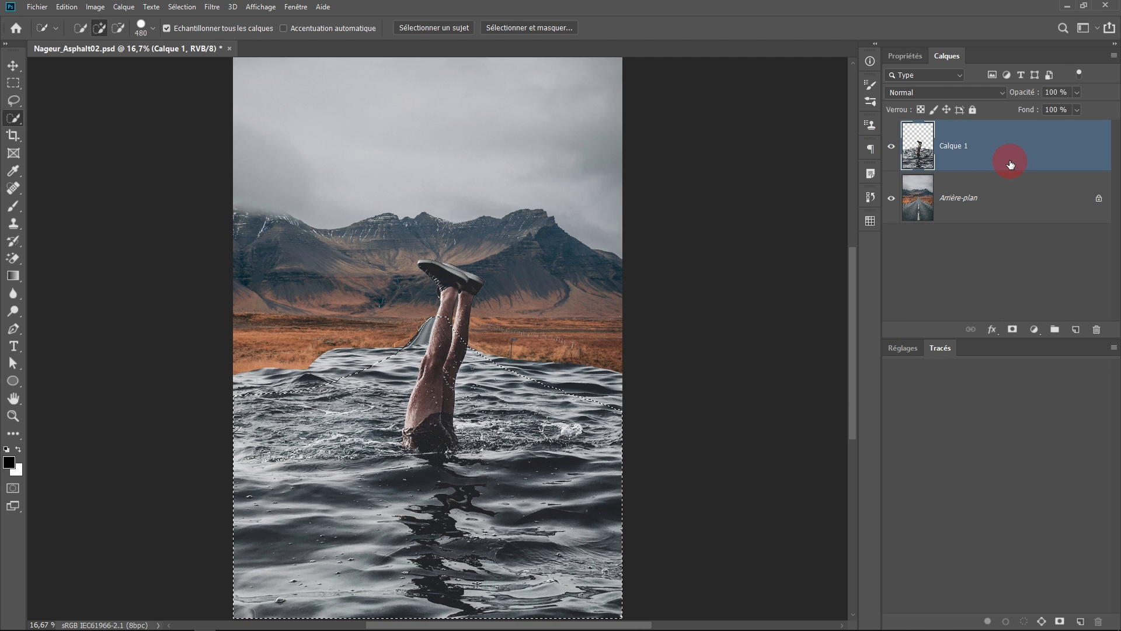
left_click(1013, 330)
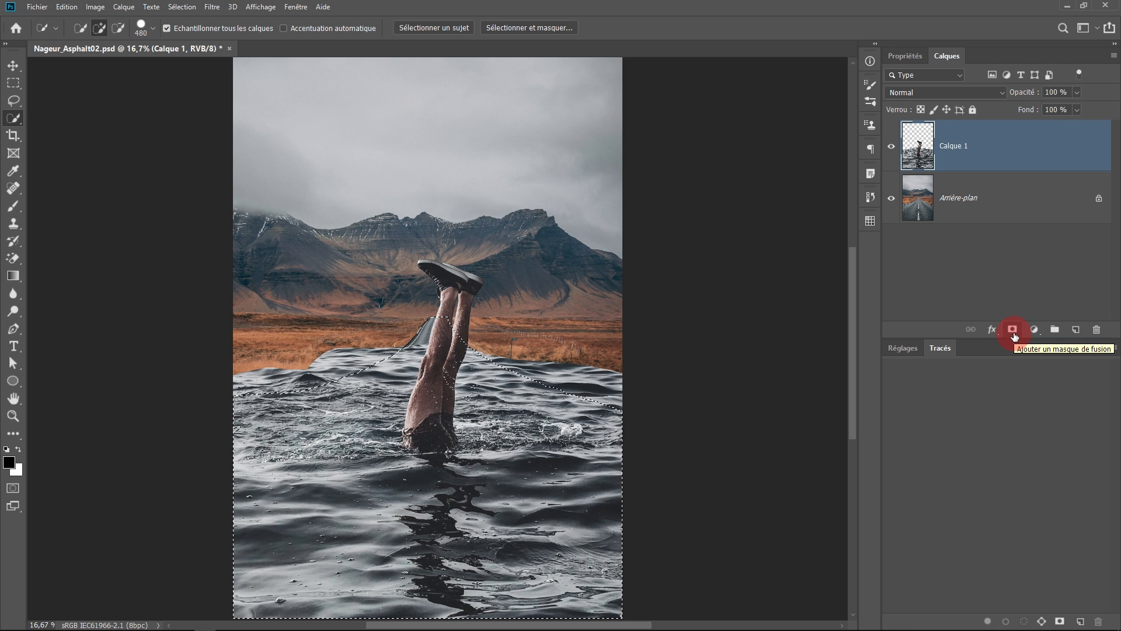
left_click(1013, 331)
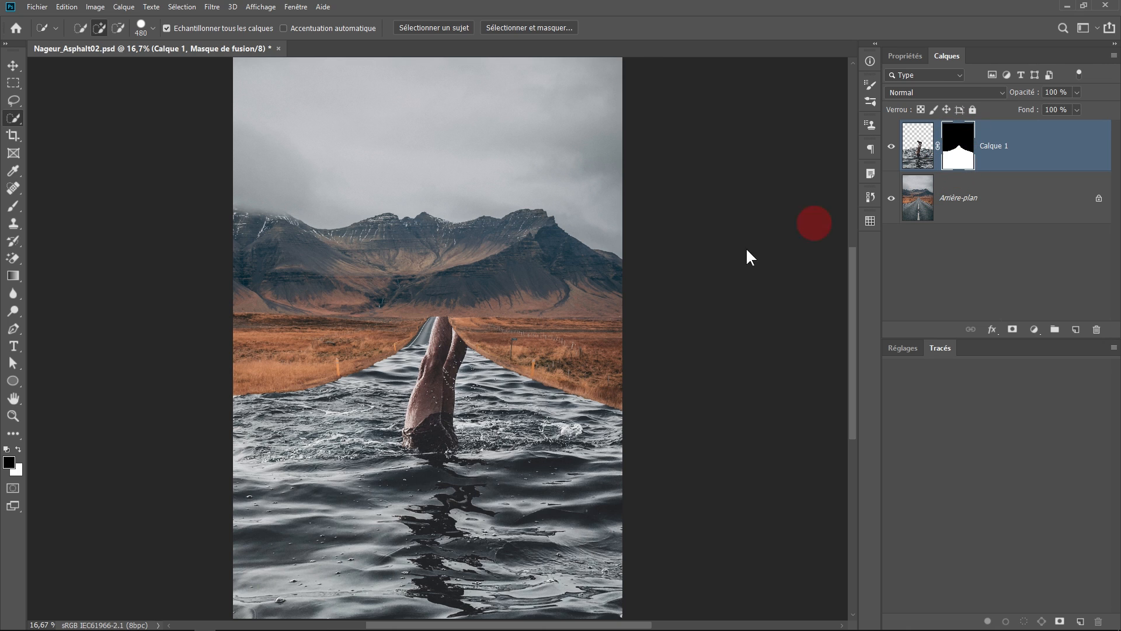
Paint white on Calque 1's mask at 100% opacity and flow to bring back the upper legs and shoes
left_click(494, 347, "ctrl")
left_click(494, 347, "ctrl")
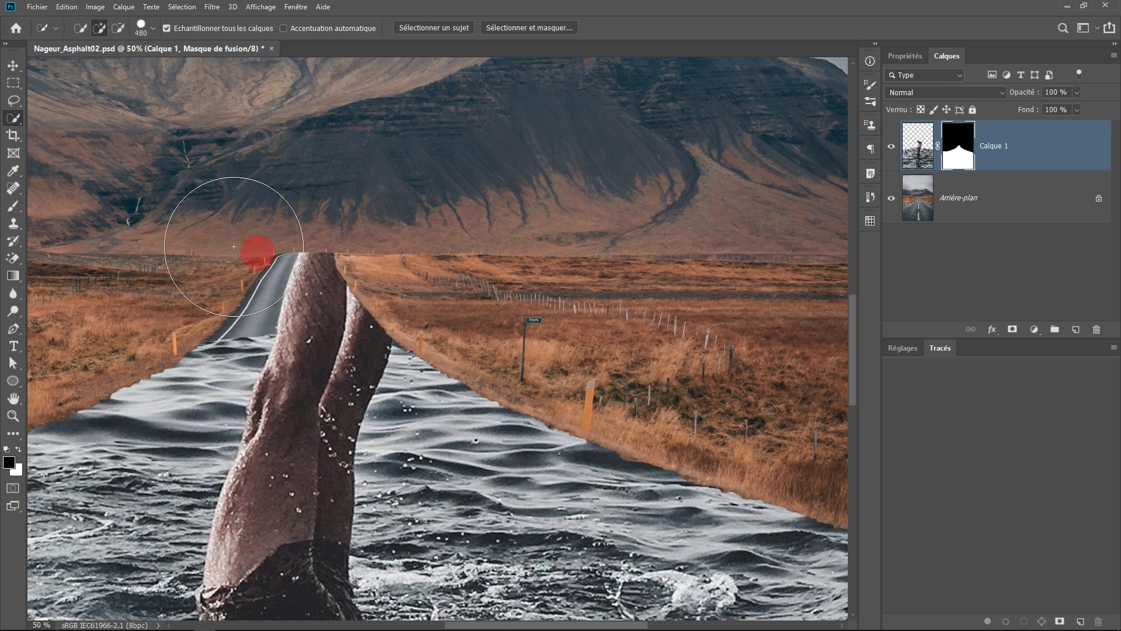
left_click(409, 278, "ctrl+alt")
left_click(587, 264, "ctrl+alt")
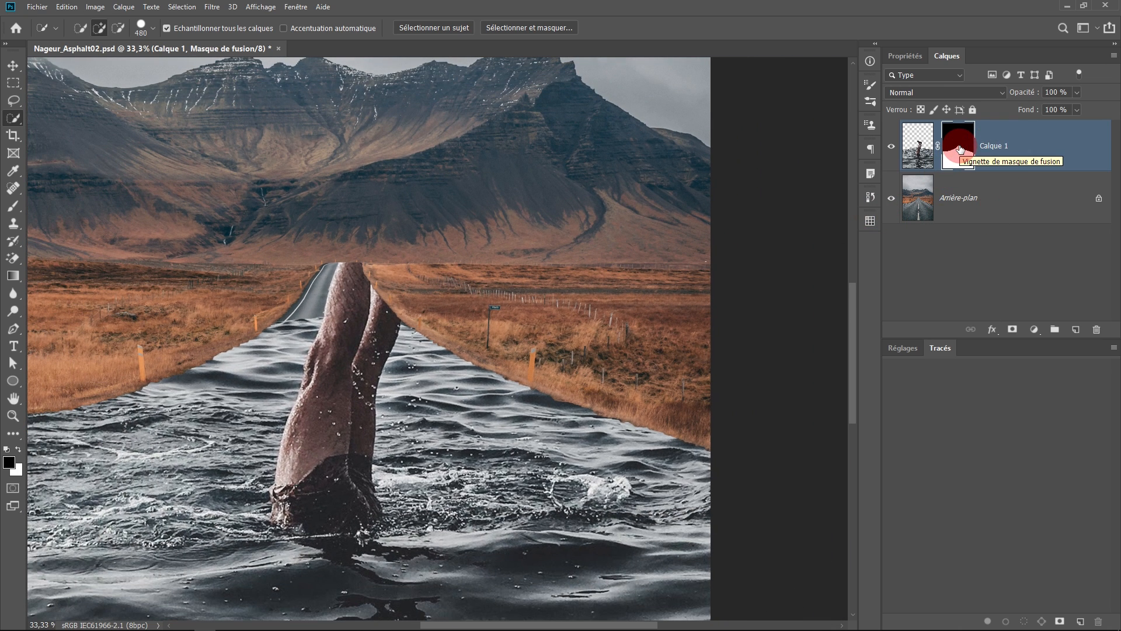
left_click(12, 206)
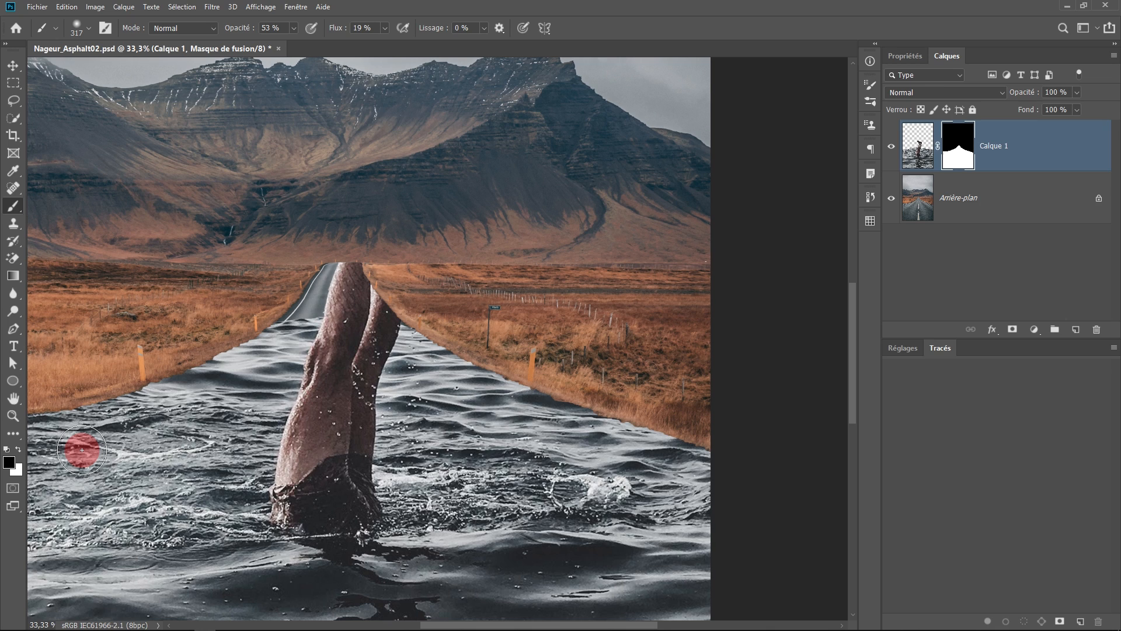
key("x")
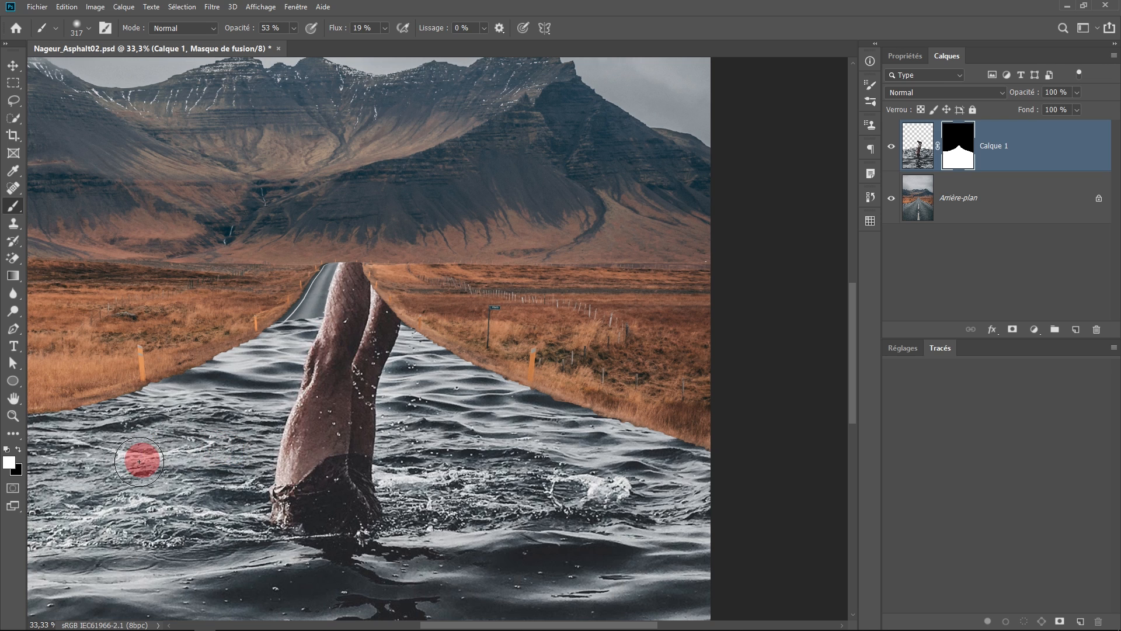
left_click_drag(301, 325, 334, 325)
left_click_drag(240, 33, 408, 55)
type("100")
key("Return")
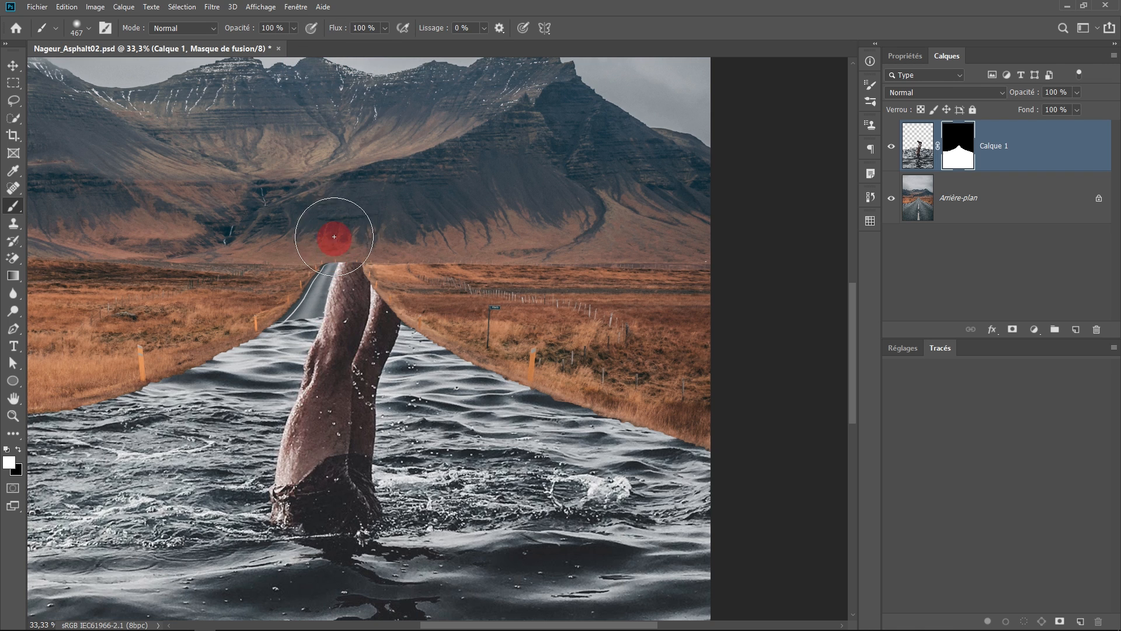
mouse_move(328, 221)
left_mouse_down()
mouse_move(370, 214)
mouse_move(375, 228)
mouse_move(372, 184)
mouse_move(341, 158)
mouse_move(389, 207)
mouse_move(402, 261)
mouse_move(387, 240)
mouse_move(421, 268)
mouse_move(403, 259)
mouse_move(409, 270)
mouse_move(402, 177)
mouse_move(353, 189)
mouse_move(401, 278)
mouse_move(409, 242)
mouse_move(320, 133)
mouse_move(402, 229)
mouse_move(358, 159)
mouse_move(340, 184)
mouse_move(372, 249)
mouse_move(393, 195)
mouse_move(395, 224)
mouse_move(348, 175)
mouse_move(368, 171)
mouse_move(187, 141)
left_mouse_up()
Create a group with its own white layer mask and place Calque 1 inside it
scroll(401, 286, "down", 2)
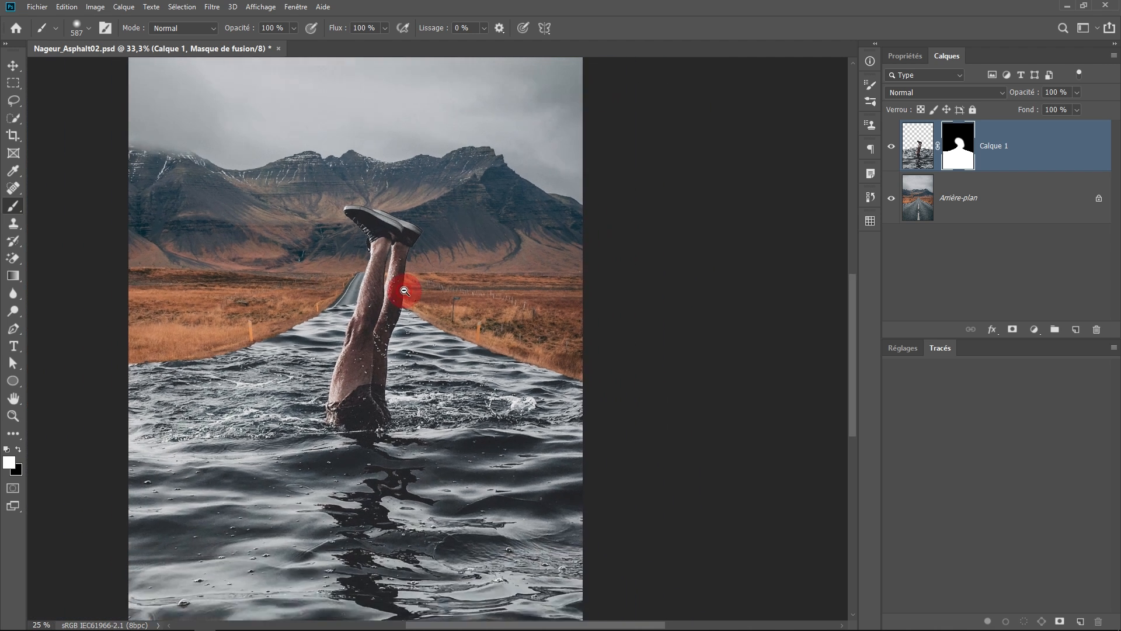
scroll(468, 315, "down", 1)
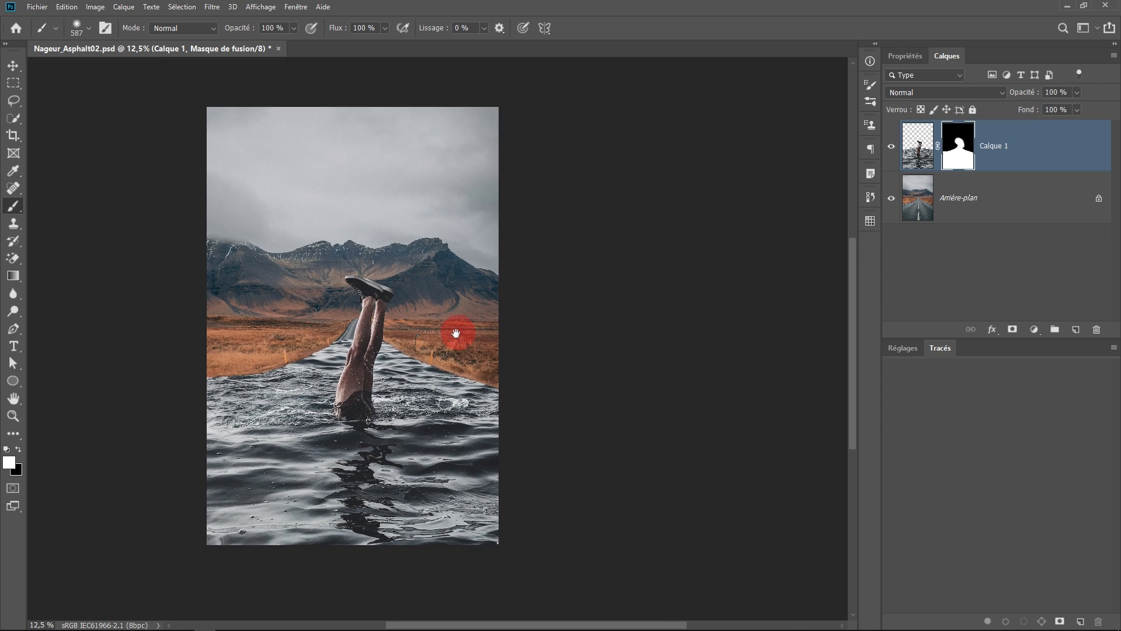
scroll(447, 342, "up", 2)
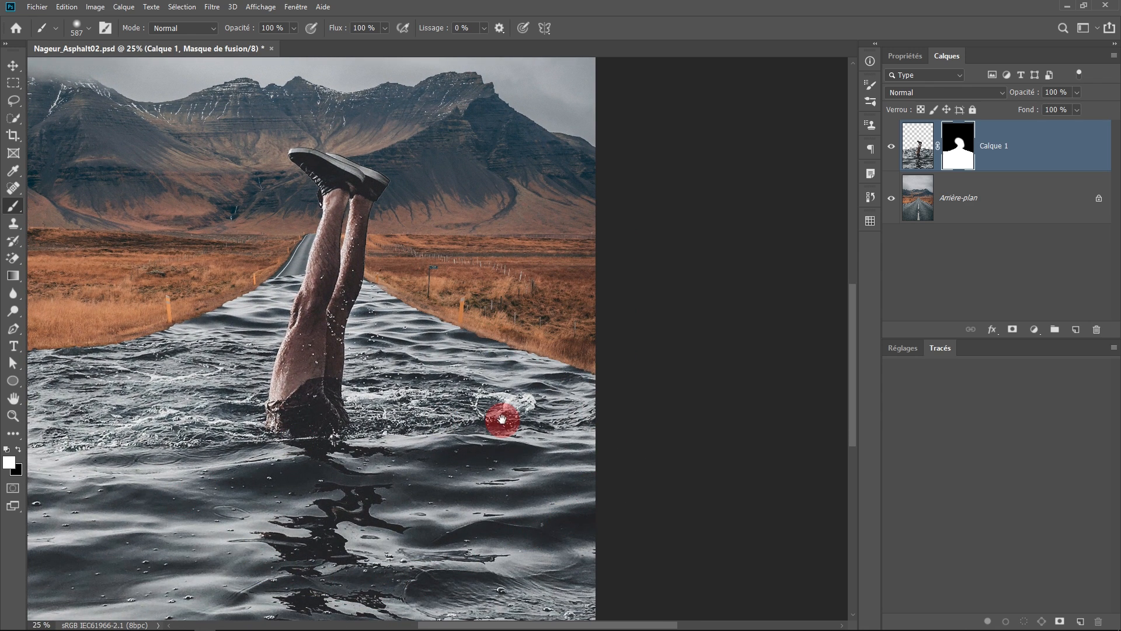
scroll(502, 419, "down", 1)
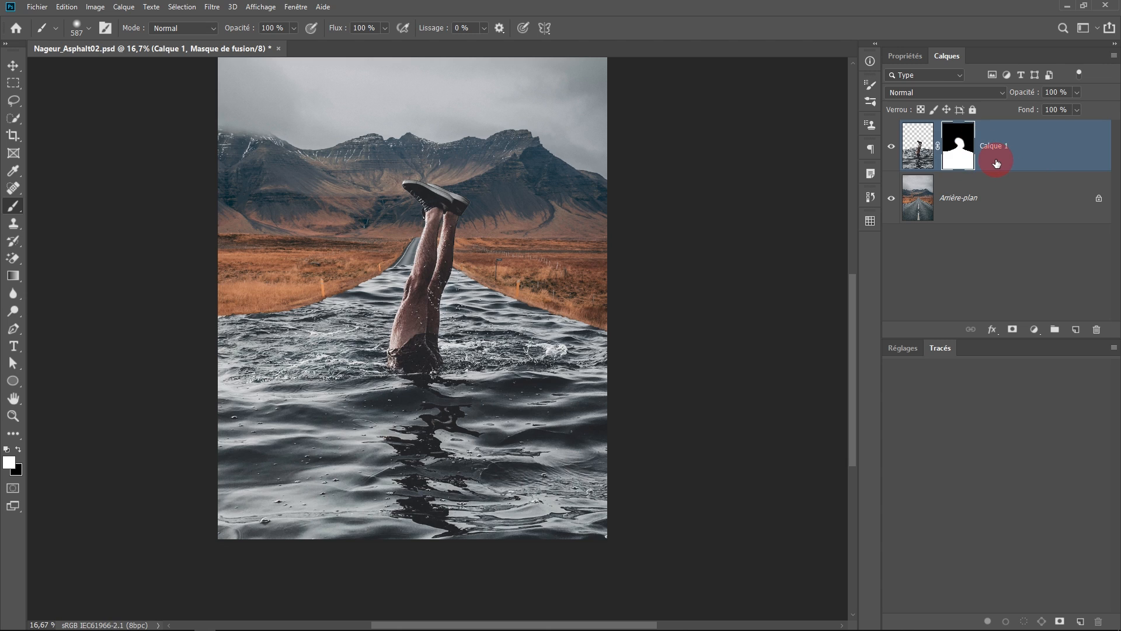
left_click(1055, 331)
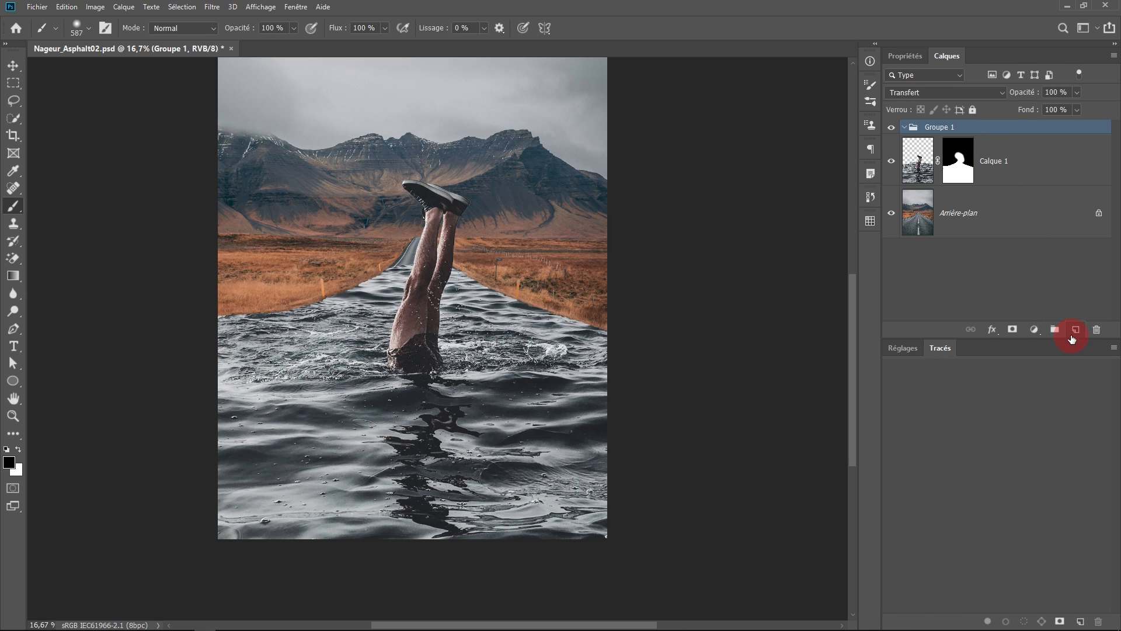
left_click(1015, 333)
left_click_drag(1028, 212, 1026, 146)
Paint black on the group's mask at 16% brush opacity to fade the water's sides and foreground into the asphalt
left_click(940, 143)
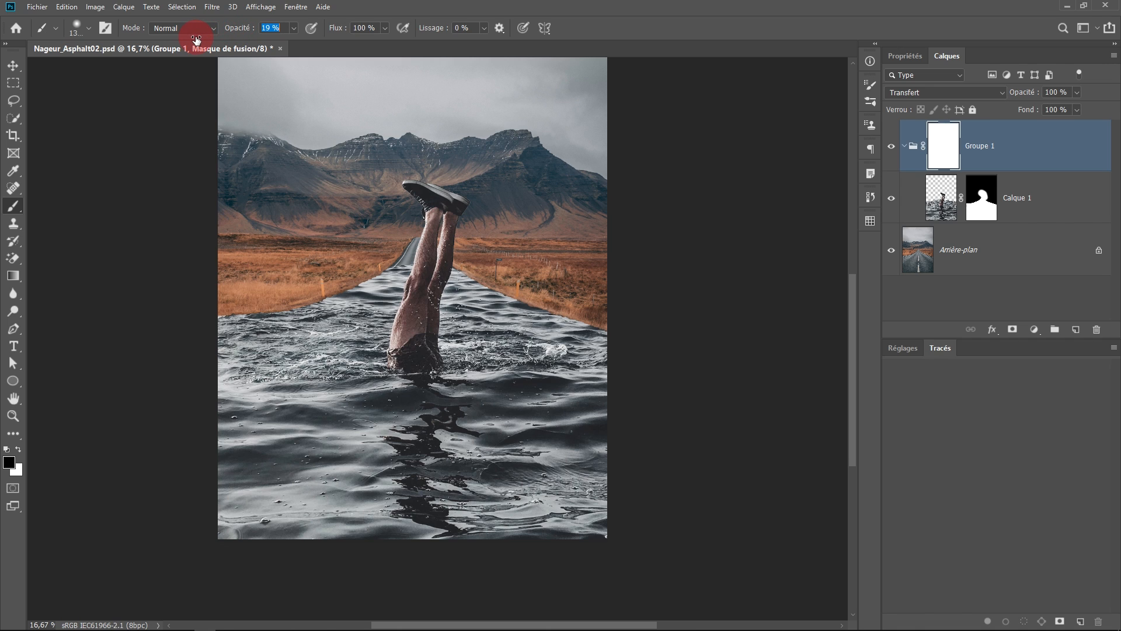
key("Return")
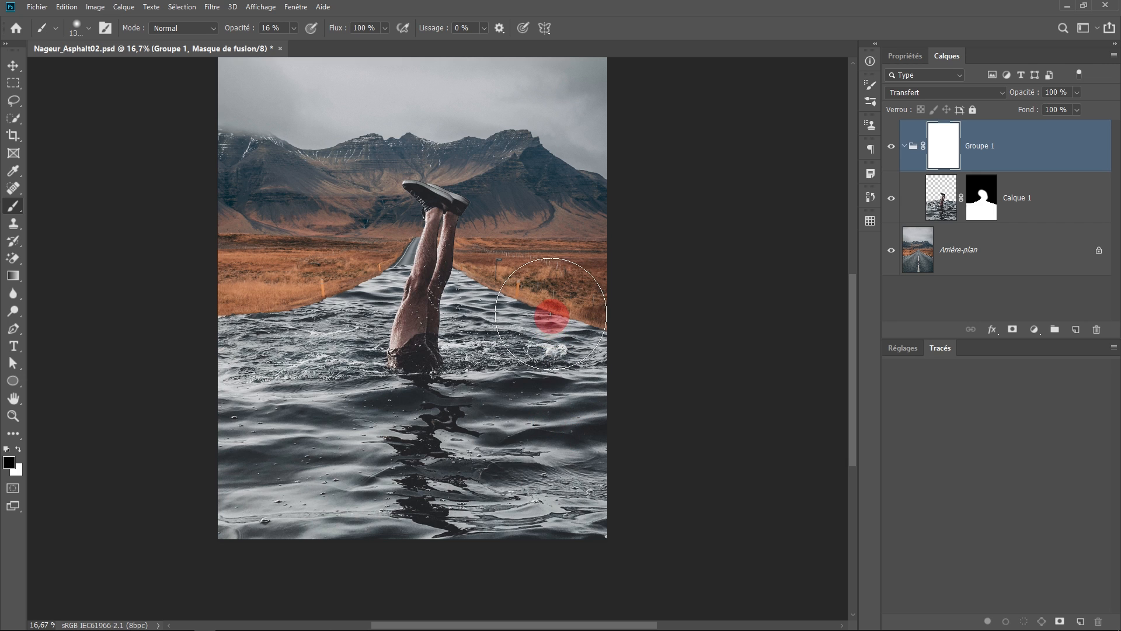
mouse_move(553, 306)
left_mouse_down()
mouse_move(591, 305)
mouse_move(572, 286)
mouse_move(587, 297)
mouse_move(585, 282)
mouse_move(656, 330)
mouse_move(589, 318)
mouse_move(592, 304)
mouse_move(562, 282)
mouse_move(612, 303)
mouse_move(557, 278)
left_mouse_up()
left_click(615, 315, "ctrl")
left_click(615, 315, "ctrl")
mouse_move(682, 464)
left_mouse_down()
mouse_move(729, 345)
mouse_move(768, 287)
left_mouse_up()
left_click(786, 356, "alt")
mouse_move(736, 404)
left_mouse_down()
mouse_move(578, 428)
mouse_move(455, 524)
mouse_move(589, 431)
left_mouse_up()
left_click_drag(281, 470, 409, 462)
left_click(458, 499, "alt")
left_click_drag(302, 318, 351, 298)
right_click(394, 243, "alt")
mouse_move(350, 350)
left_mouse_down()
mouse_move(358, 425)
mouse_move(411, 378)
left_mouse_up()
right_click(410, 378, "alt")
left_click_drag(415, 421, 741, 420)
Paint black on the group's mask along the road's right edge beside the legs to reveal the asphalt and white line
left_click(467, 262, "ctrl")
left_click_drag(467, 262, 532, 207)
left_click(541, 209, "ctrl")
right_click(463, 256, "alt")
mouse_move(467, 280)
left_mouse_down()
mouse_move(417, 208)
mouse_move(386, 343)
left_mouse_up()
left_click(595, 207, "ctrl")
left_click_drag(594, 207, 497, 187)
mouse_move(603, 145)
left_mouse_down()
mouse_move(573, 194)
mouse_move(368, 271)
mouse_move(622, 187)
mouse_move(445, 253)
left_mouse_up()
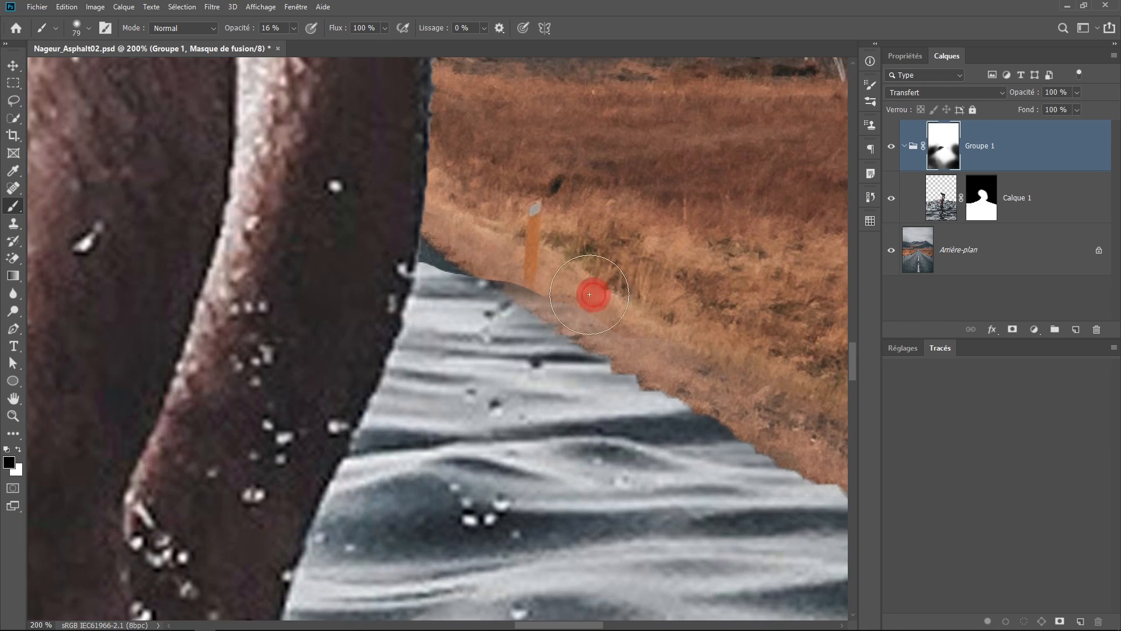
mouse_move(514, 332)
left_mouse_down()
mouse_move(425, 255)
mouse_move(776, 441)
mouse_move(581, 376)
mouse_move(591, 355)
left_mouse_up()
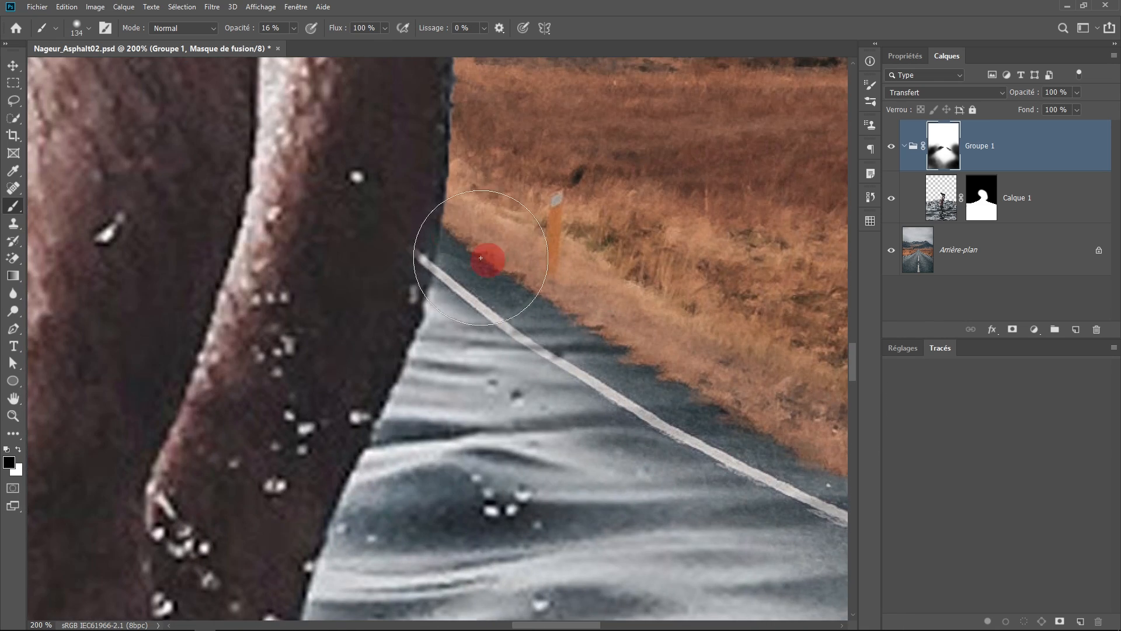
Refine the group's mask close around the legs, alternating white and black with a smaller brush down to 25 px
key("x")
right_click(490, 253, "alt")
left_click_drag(370, 250, 362, 268)
left_click(478, 253, "ctrl")
key("x")
key("bracketleft")
key("bracketleft")
mouse_move(438, 250)
left_mouse_down()
mouse_move(583, 292)
mouse_move(510, 253)
mouse_move(541, 251)
mouse_move(450, 288)
mouse_move(431, 321)
left_mouse_up()
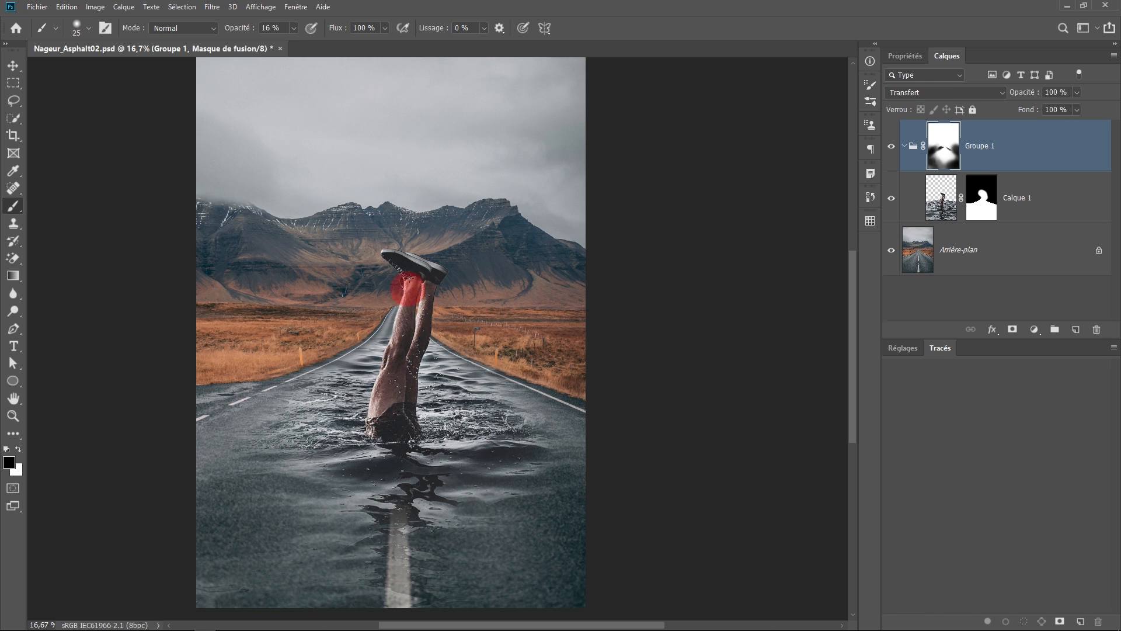
left_click(420, 356)
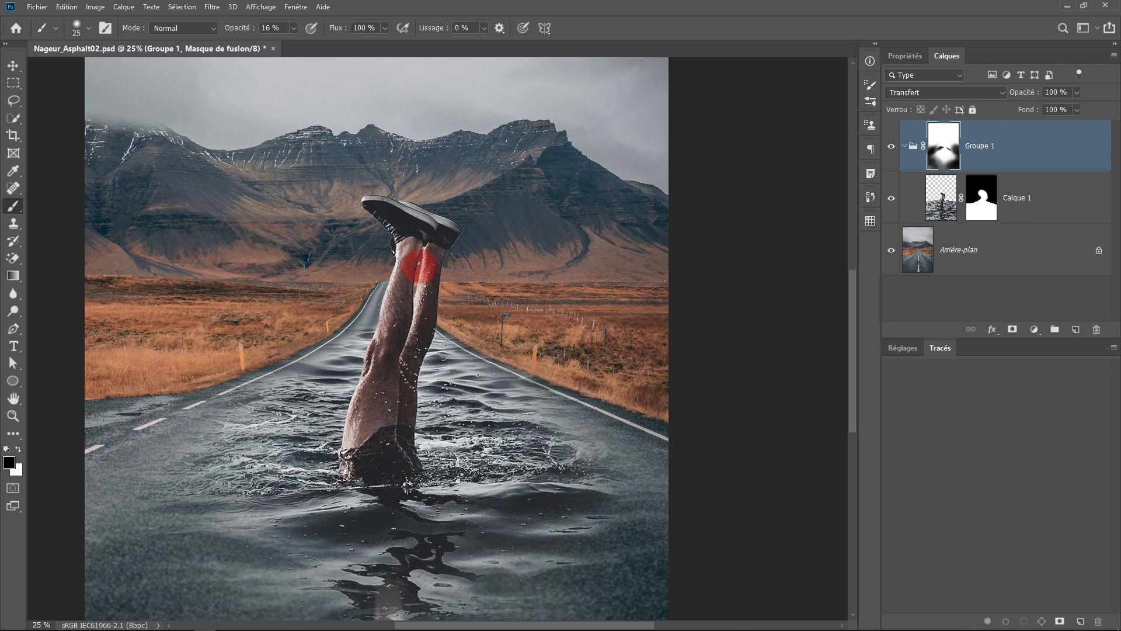
key("ctrl+minus")
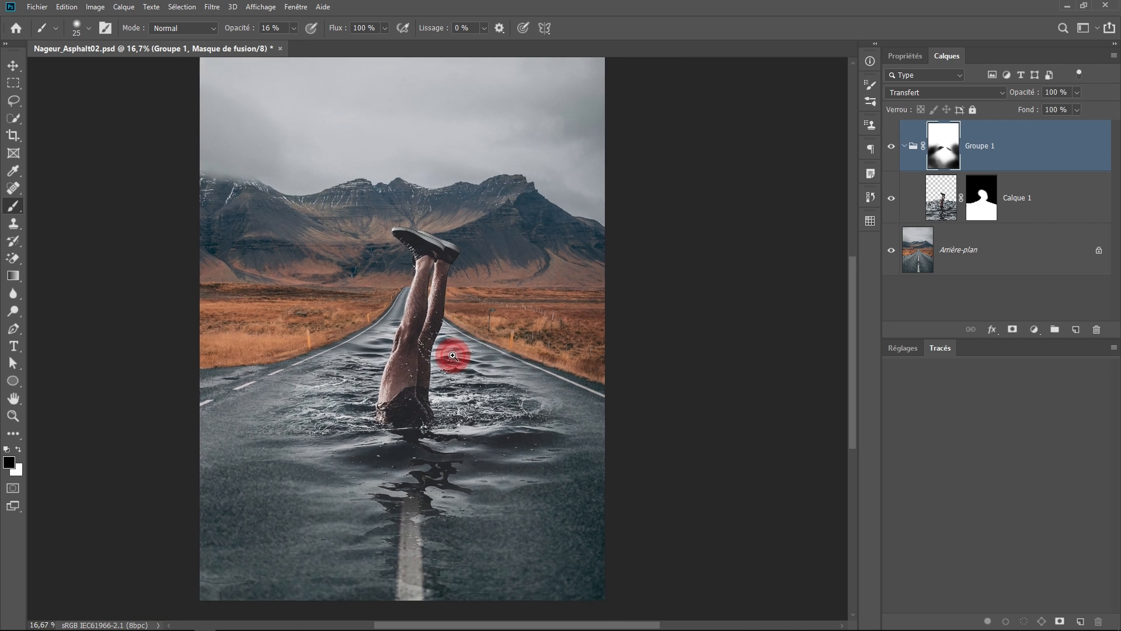
left_click(453, 355)
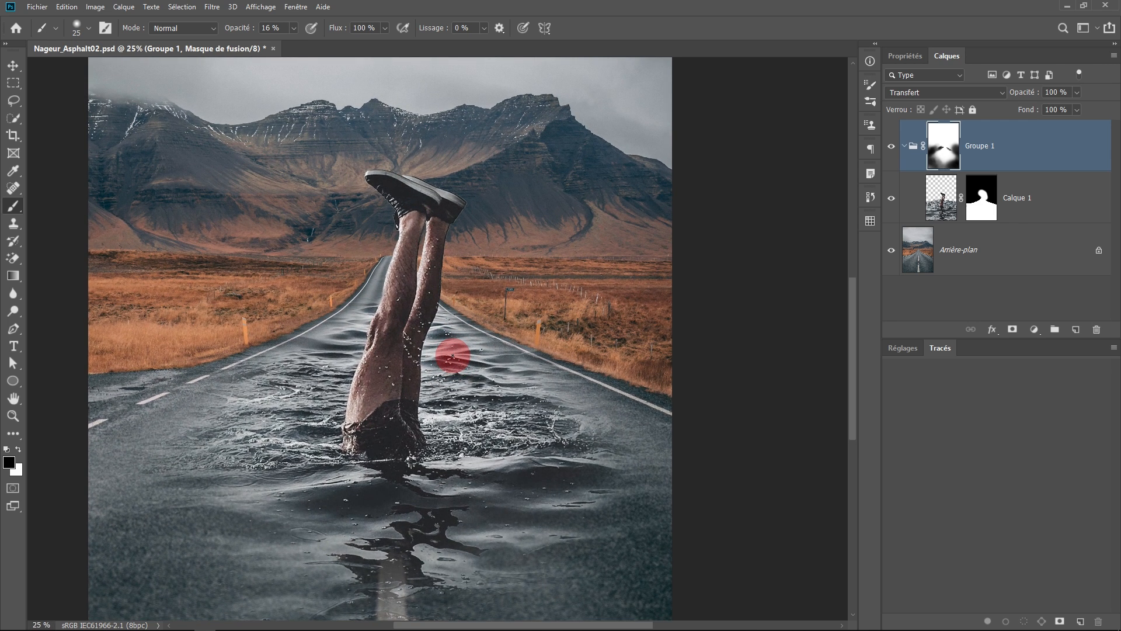
key("ctrl+minus")
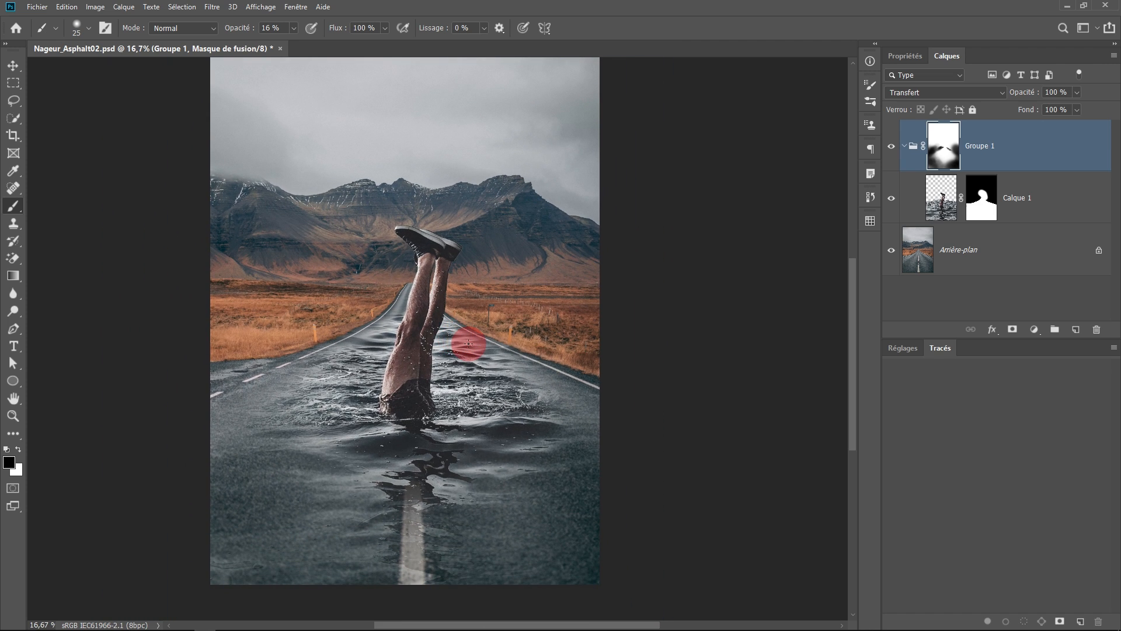
left_click(210, 7)
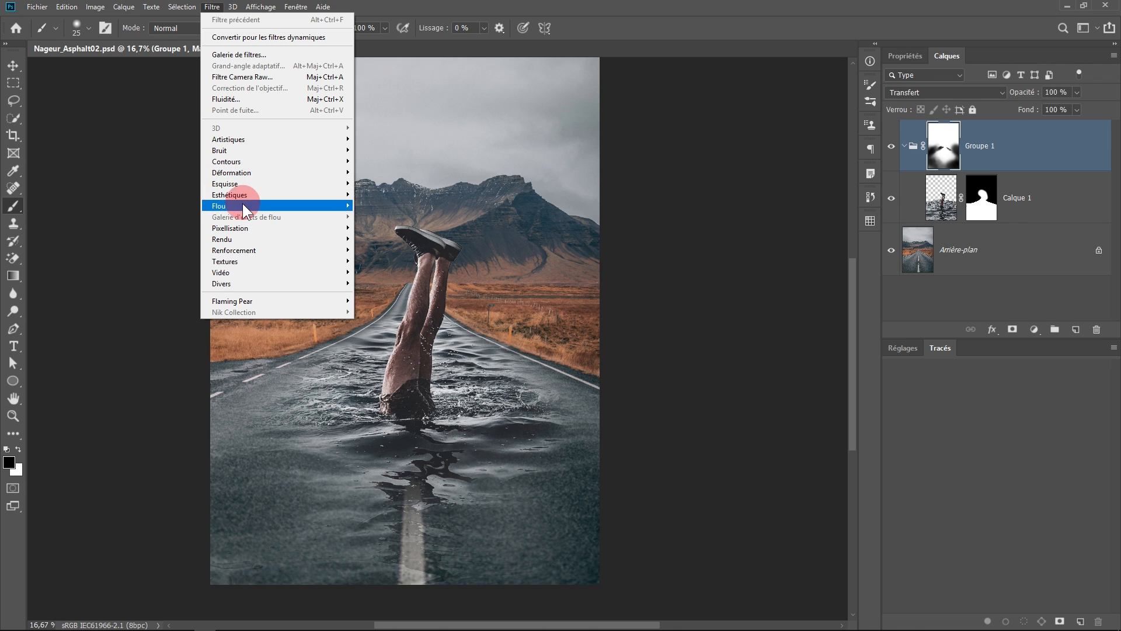
mouse_move(239, 204)
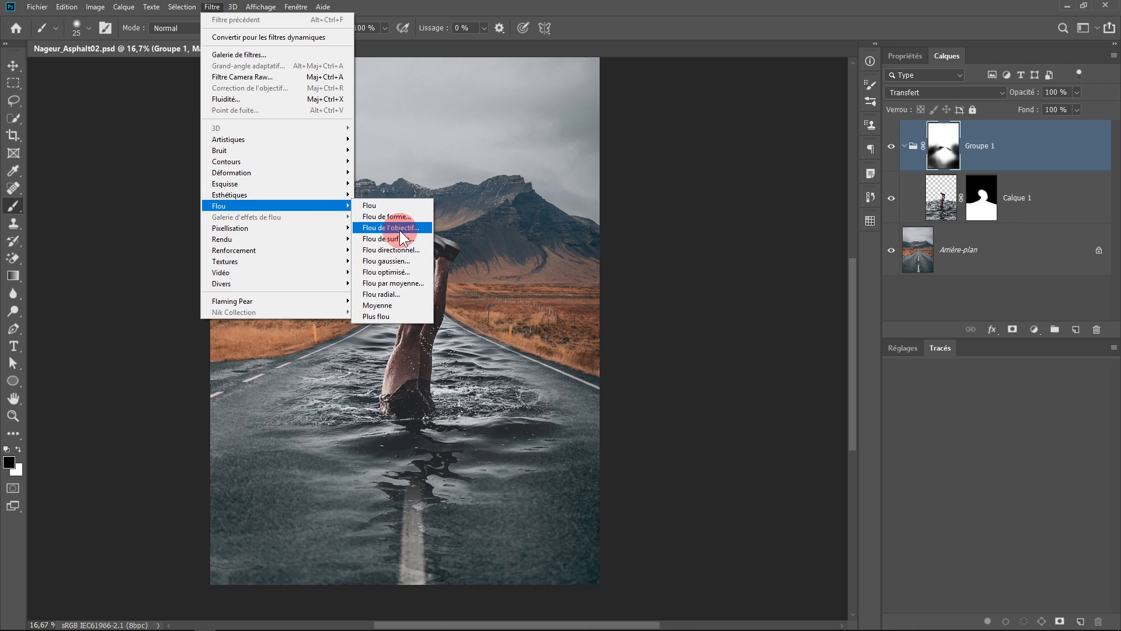
left_click(650, 42)
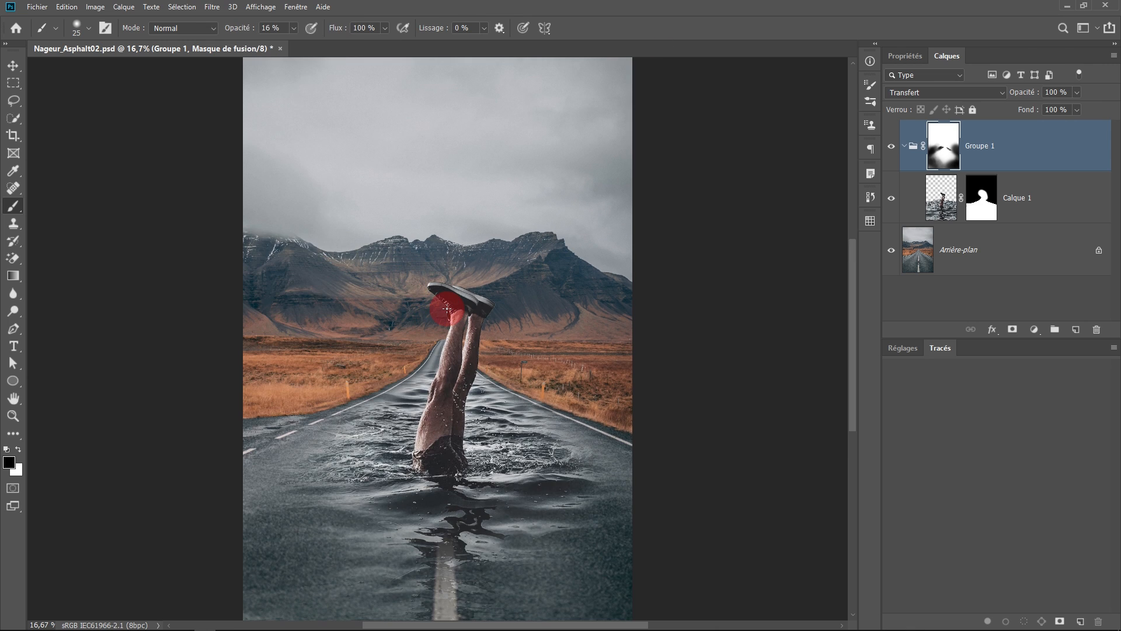
left_click(447, 308, "ctrl")
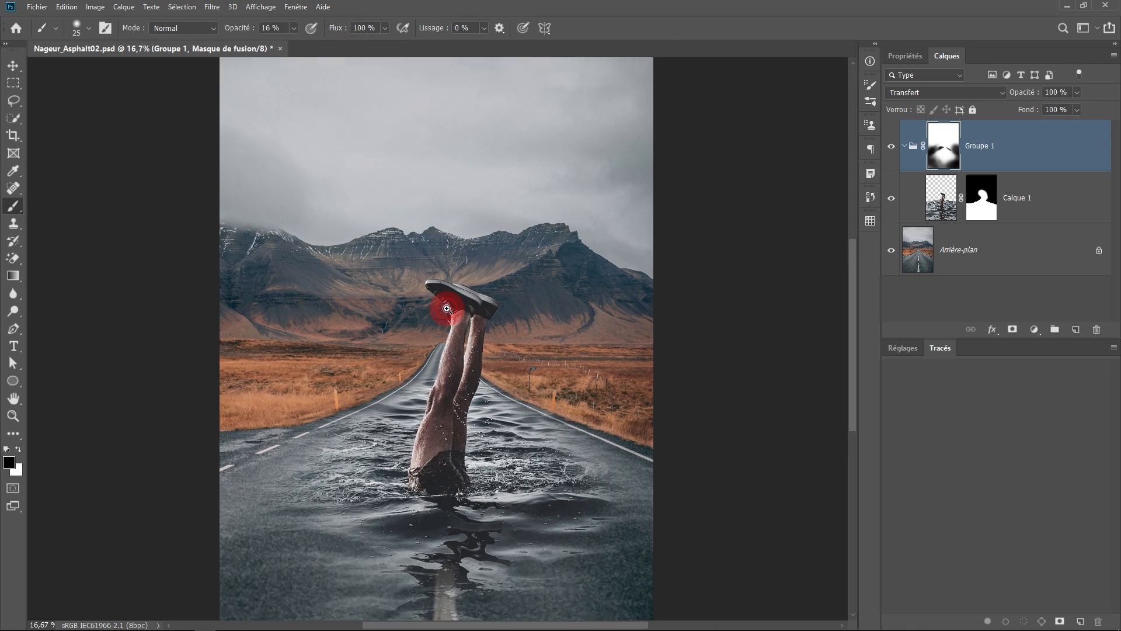
left_click_drag(445, 316, 421, 285)
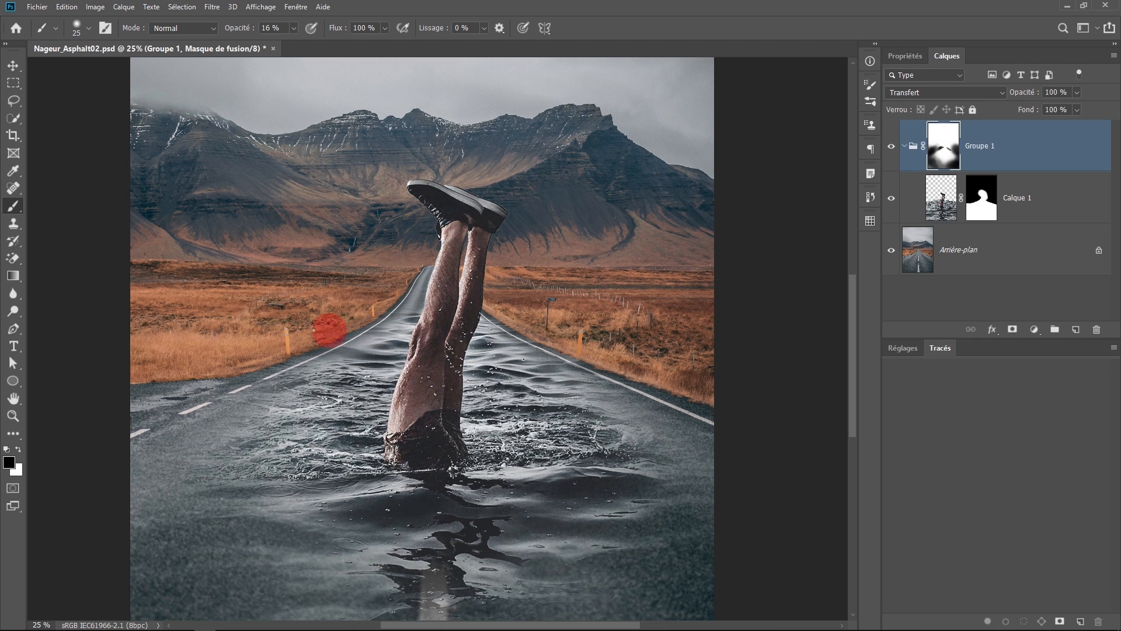
On Calque 1, quick-select the shoes and legs with a 120 px brush, turning off sampling of all layers
left_click(947, 208)
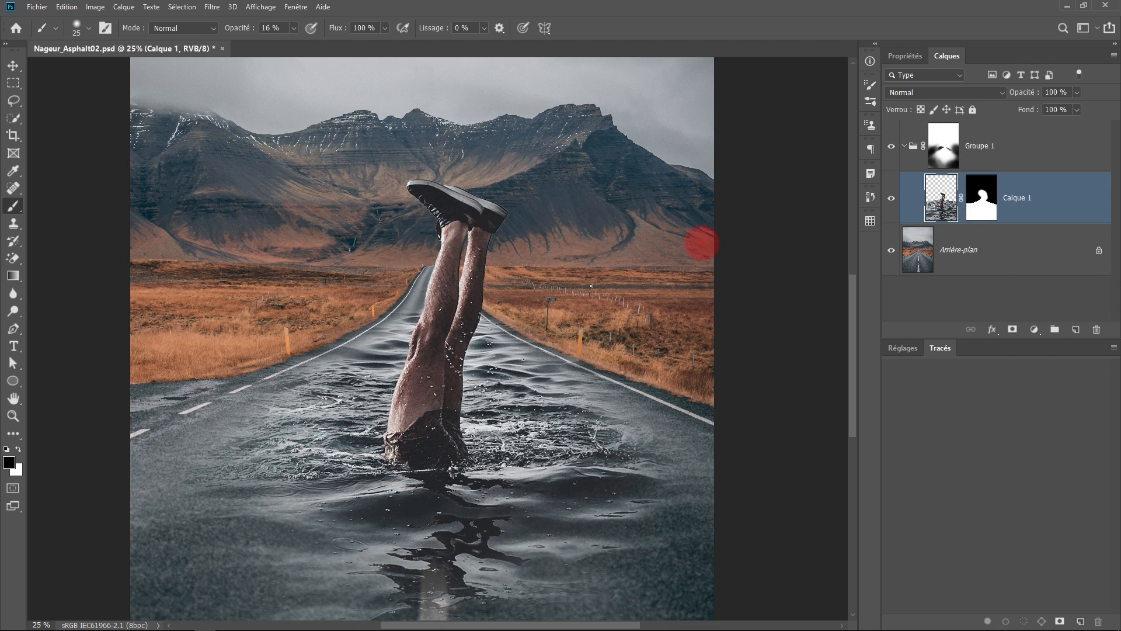
left_click(12, 189)
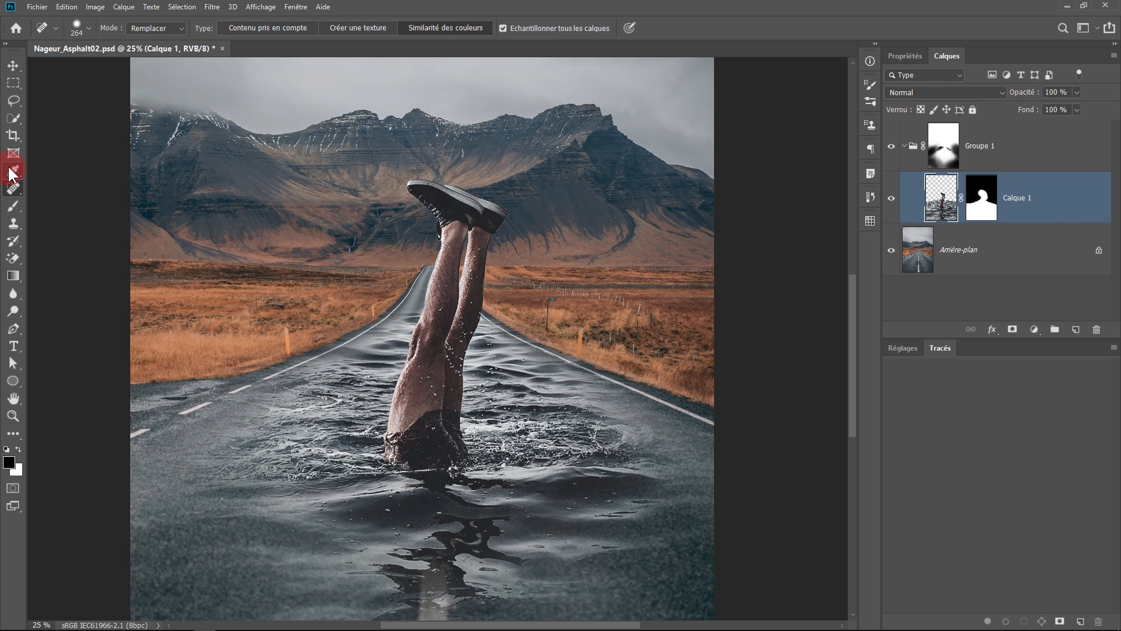
left_click(13, 117)
right_click(450, 267, "alt")
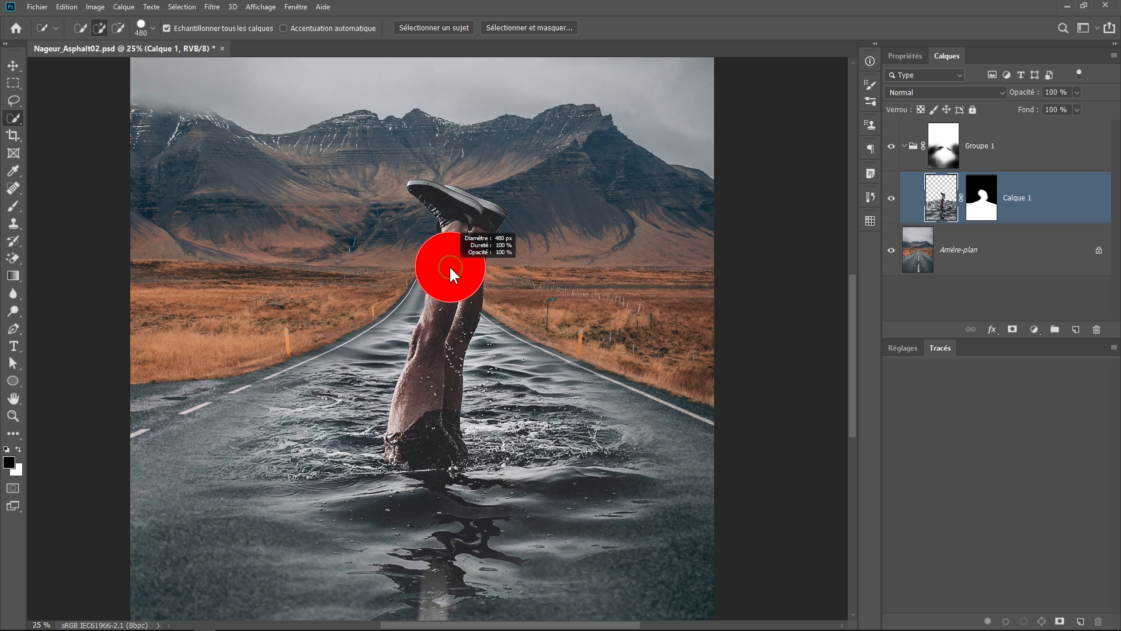
left_click_drag(430, 267, 416, 267)
scroll(430, 268, "up", 2)
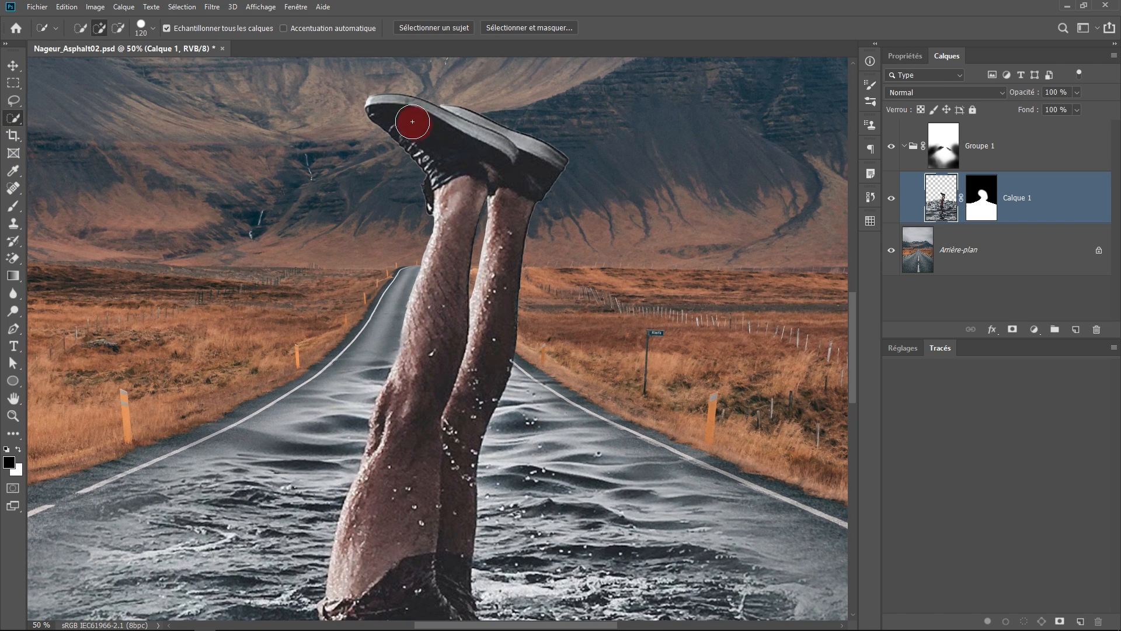
mouse_move(414, 123)
left_mouse_down()
mouse_move(463, 175)
mouse_move(500, 160)
mouse_move(533, 165)
mouse_move(514, 117)
left_mouse_up()
left_click(218, 26)
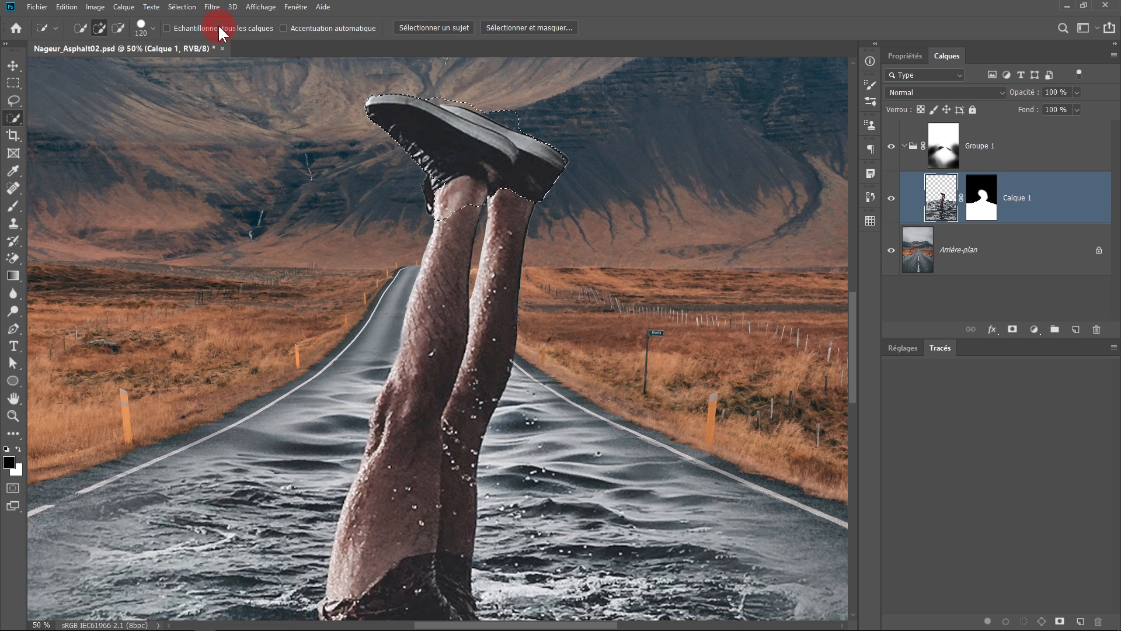
mouse_move(524, 158)
left_mouse_down()
mouse_move(518, 105)
mouse_move(438, 83)
mouse_move(473, 168)
mouse_move(468, 233)
mouse_move(500, 187)
mouse_move(474, 365)
mouse_move(471, 276)
mouse_move(413, 500)
left_mouse_up()
Refine the selection around the knee and down to the shorts at the waterline with a 61 px brush, checking it in Quick Mask
left_click(431, 300, "ctrl")
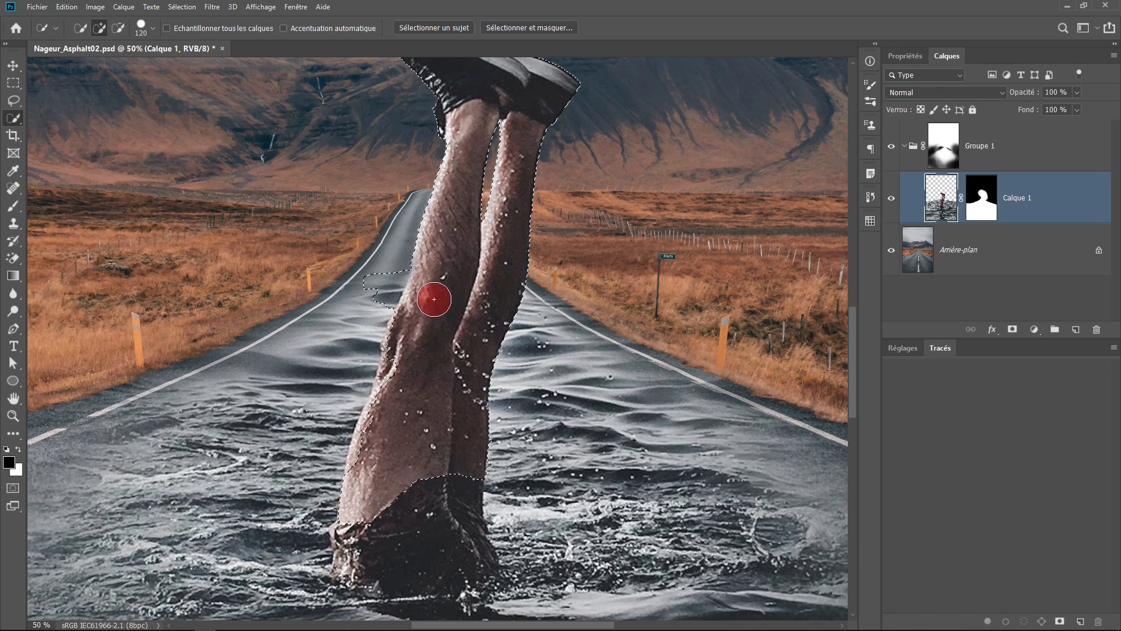
left_click(449, 320, "ctrl")
left_click(449, 320, "ctrl")
mouse_move(165, 172)
left_mouse_down()
mouse_move(201, 175)
mouse_move(176, 224)
left_mouse_up()
right_click(299, 370, "alt")
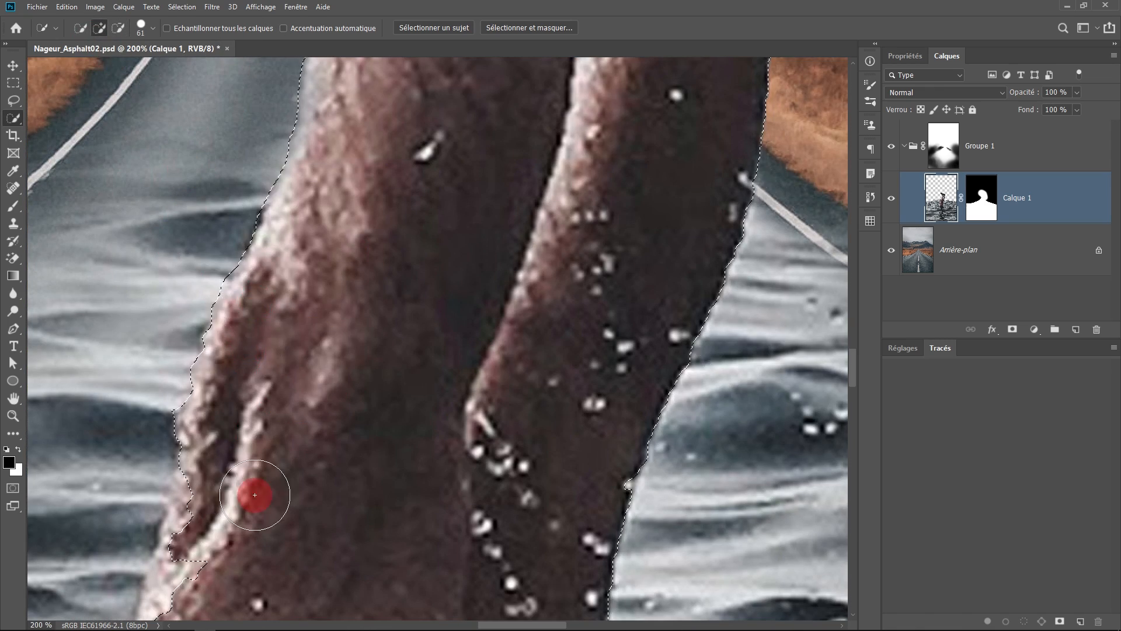
left_click_drag(267, 497, 488, 200)
scroll(488, 199, "down", 5)
scroll(627, 165, "right", 5)
scroll(501, 311, "down", 2)
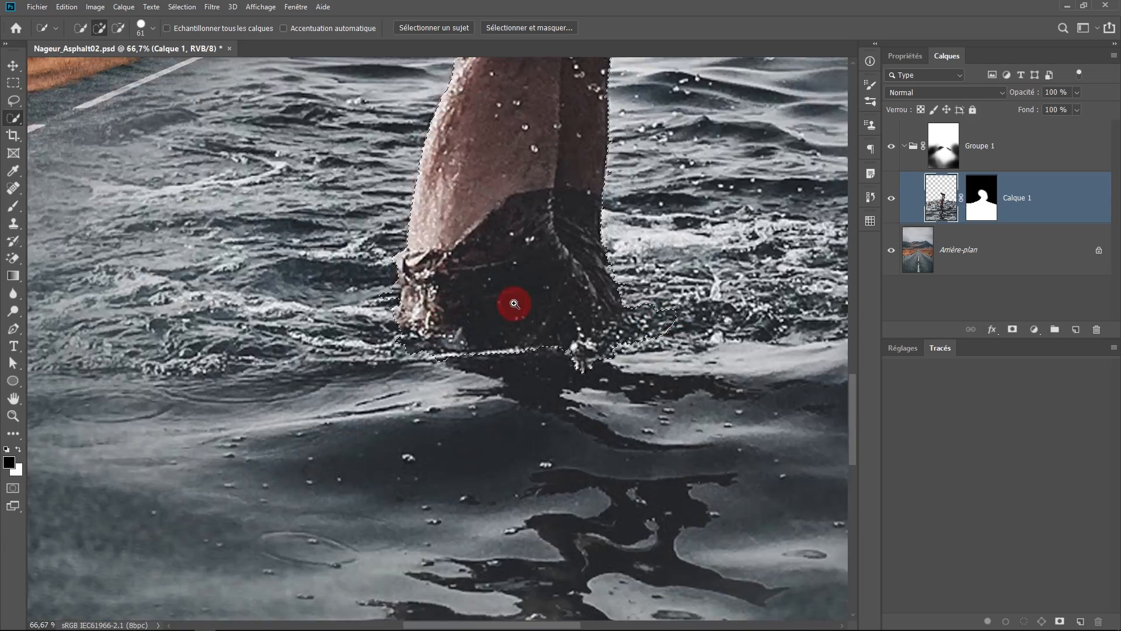
scroll(707, 357, "up", 1)
scroll(713, 370, "down", 2)
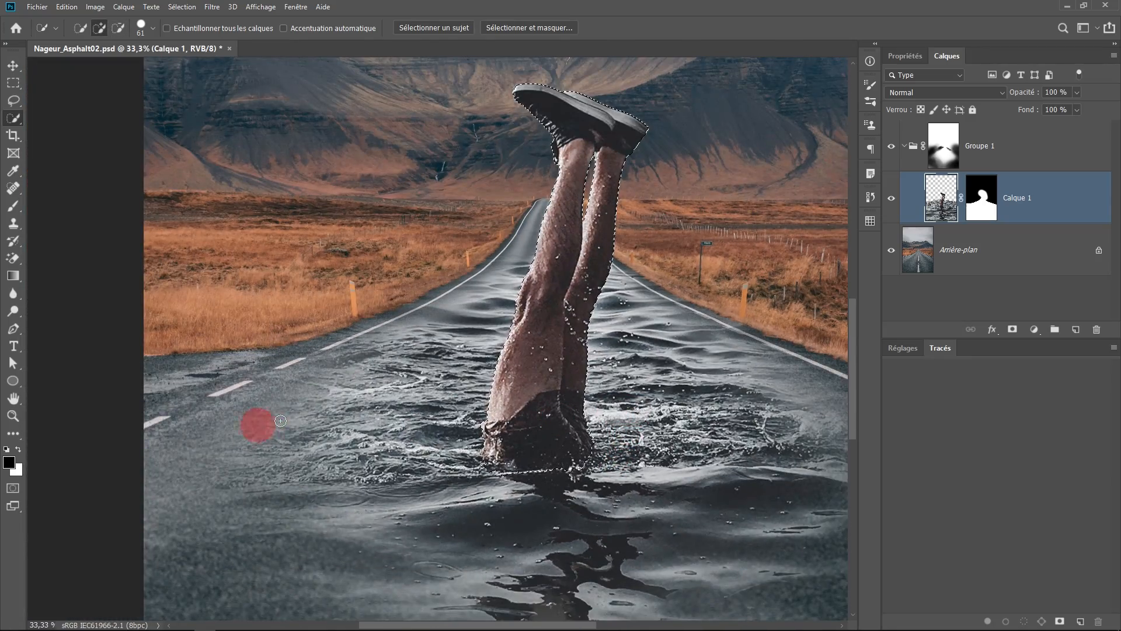
left_click(13, 488)
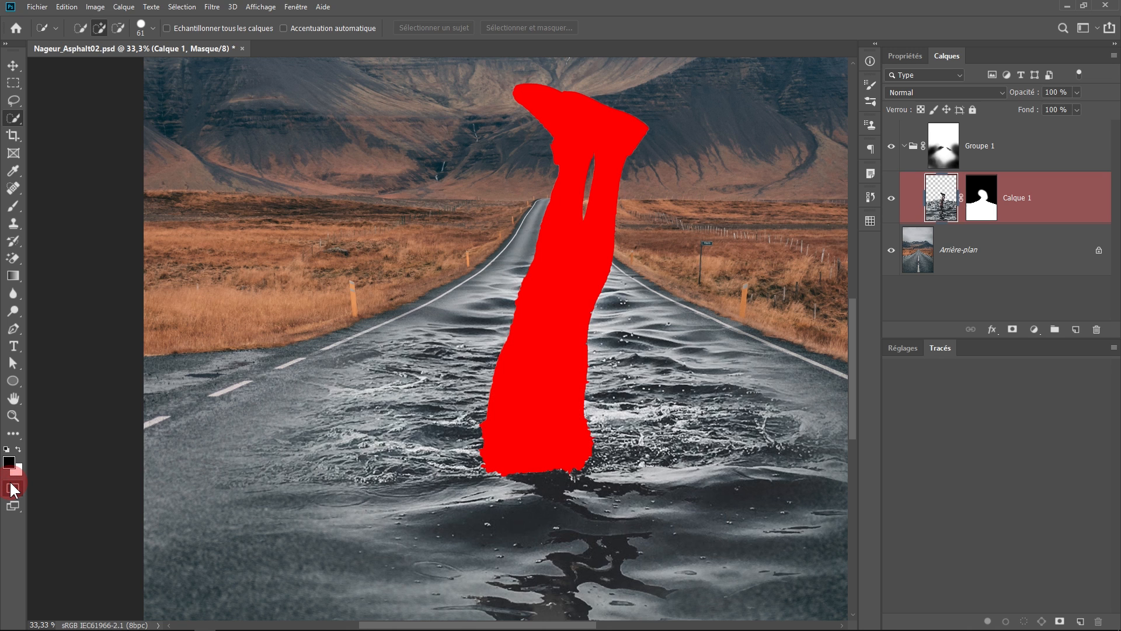
left_click(12, 488)
key("ctrl+minus")
Create a new layer above Groupe 1, fill the leg selection on it with black, and deselect
left_click(1032, 153)
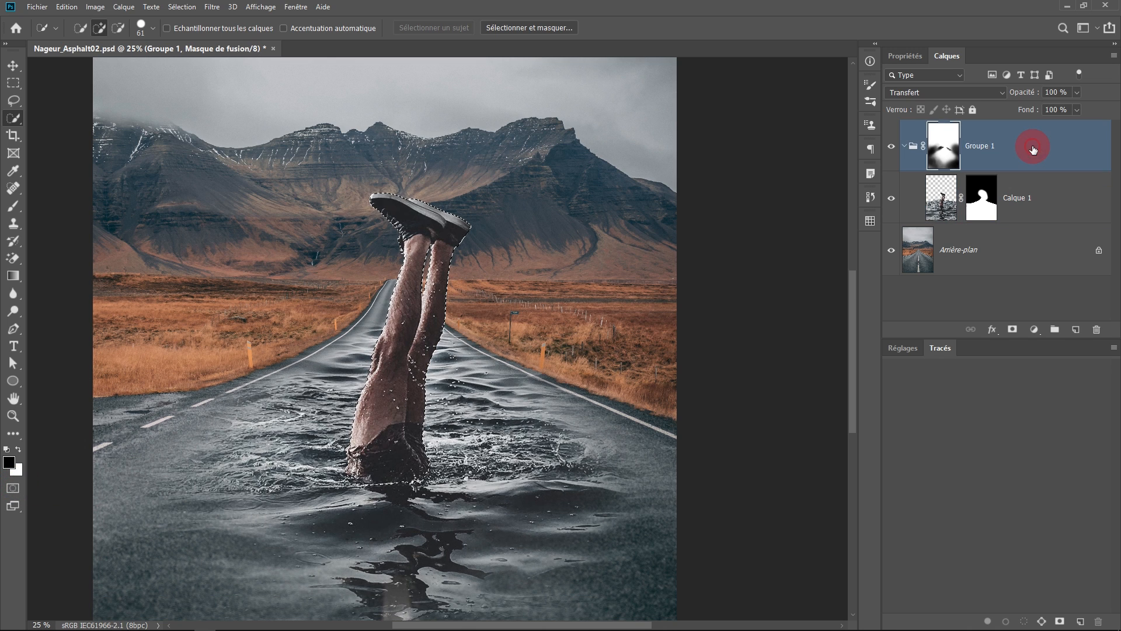
left_click(1076, 329)
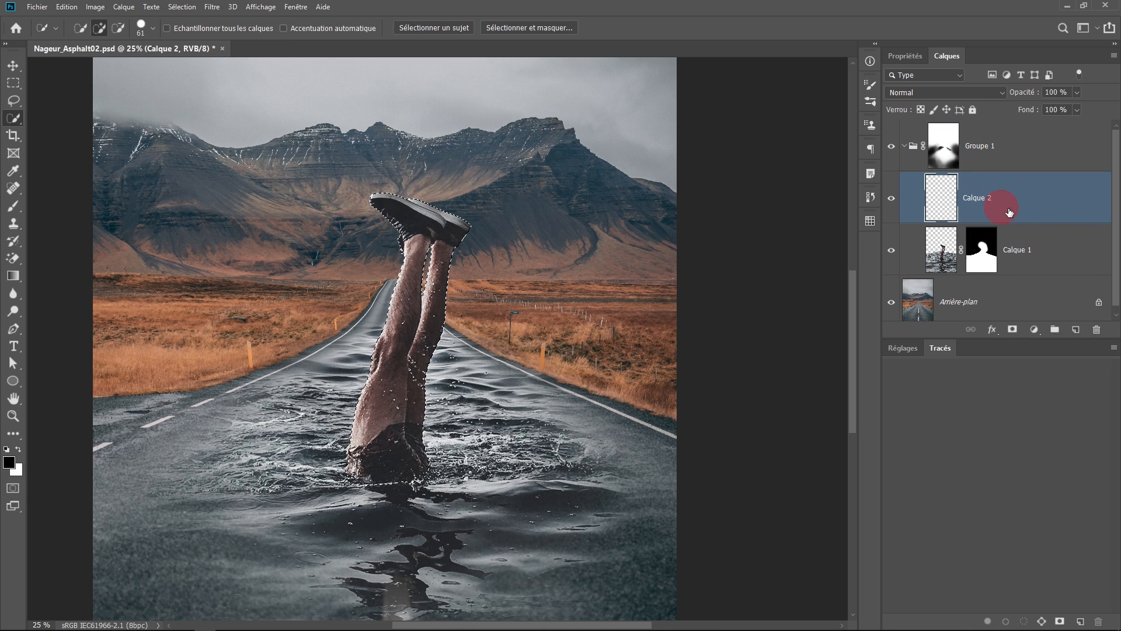
left_click_drag(1015, 219, 1025, 114)
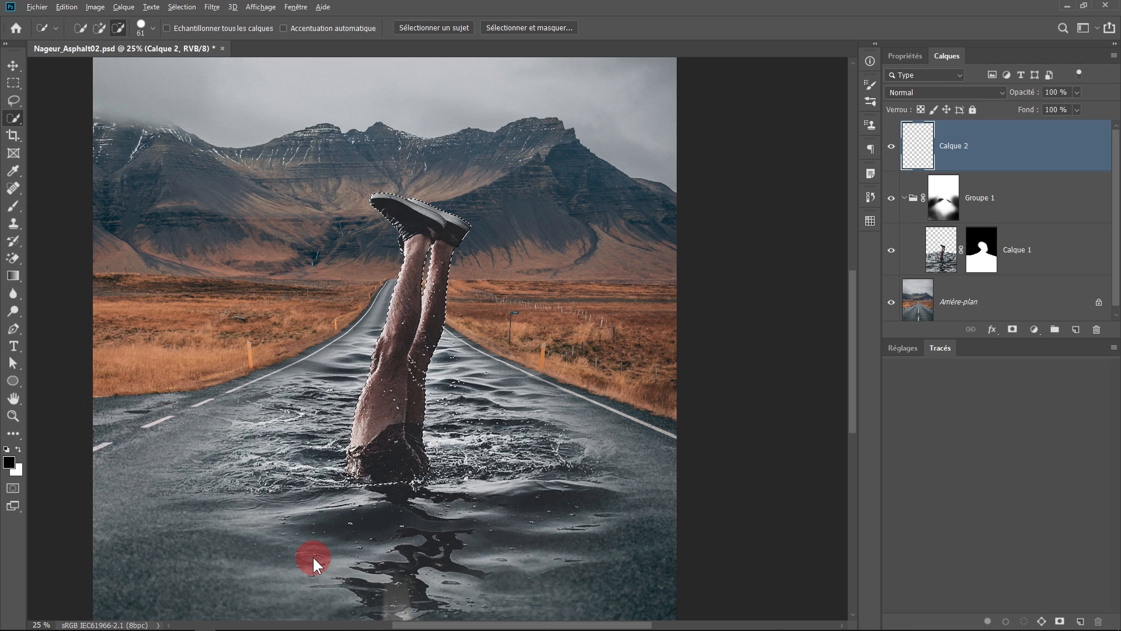
key("alt+BackSpace")
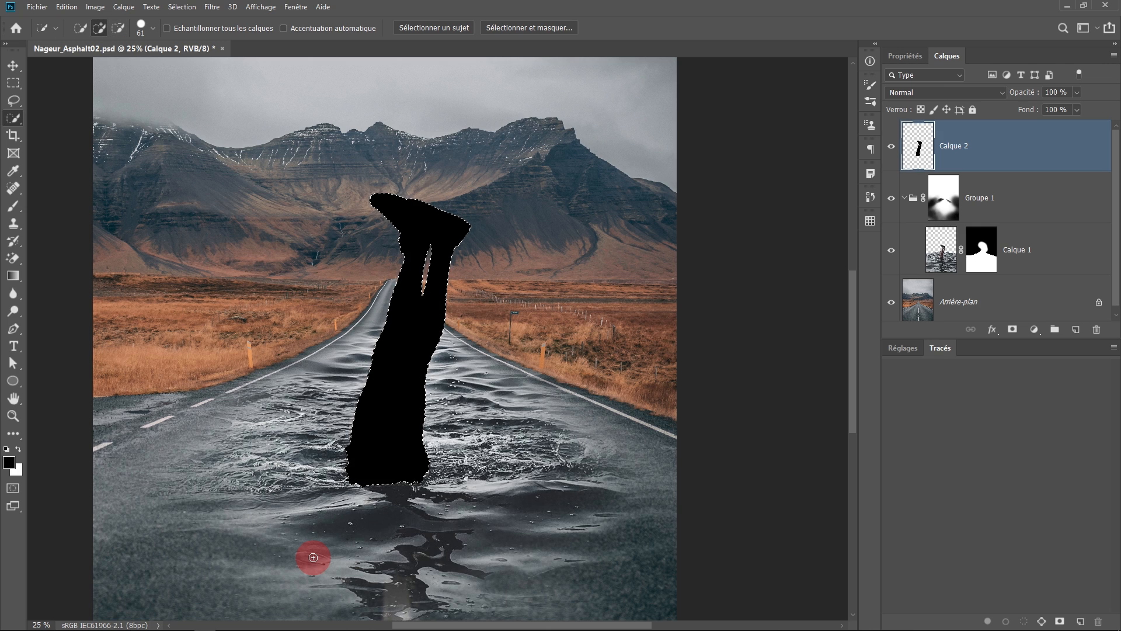
key("ctrl+d")
Add an empty layer between the black leg silhouette and Groupe 1, and set up a reflected foreground-to-background gradient in black to white
left_click(1076, 330)
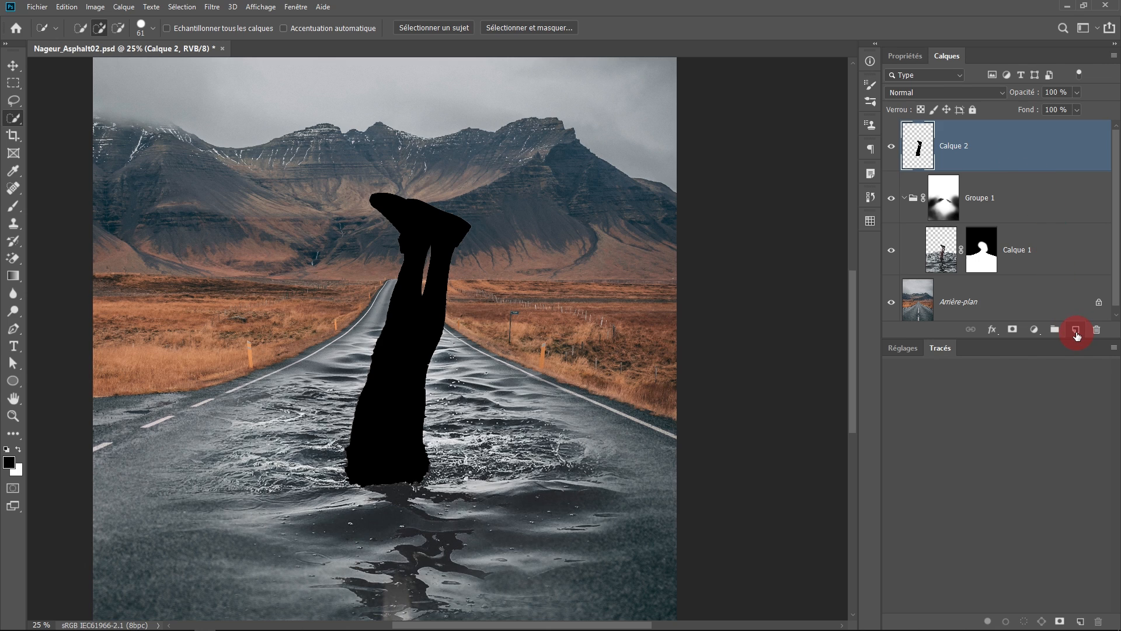
left_click_drag(998, 146, 1001, 218)
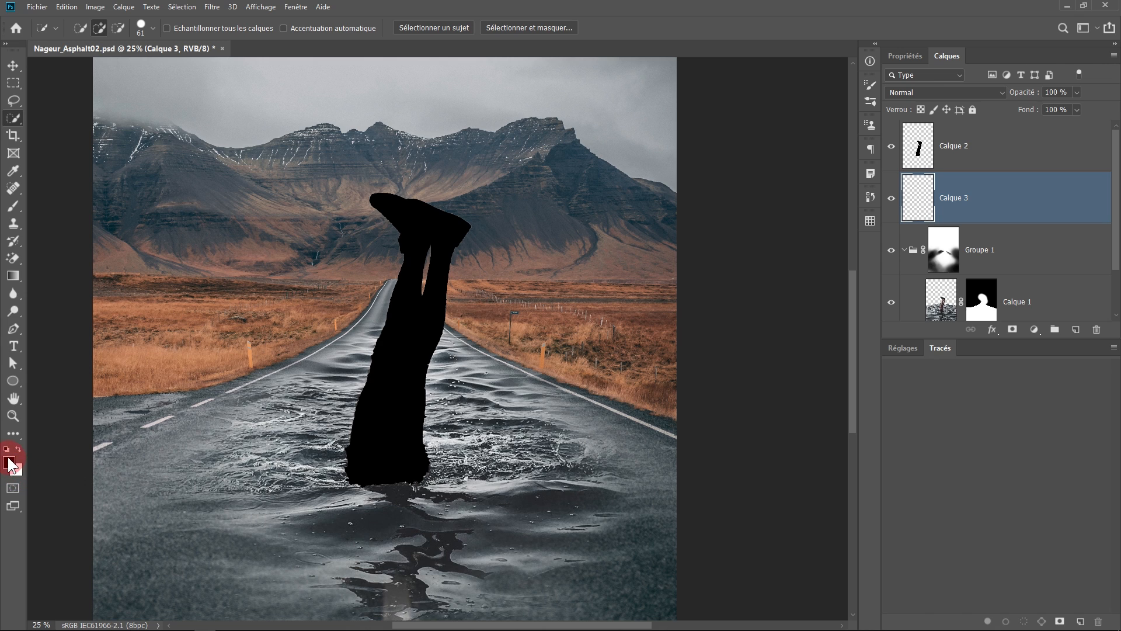
left_click(13, 276)
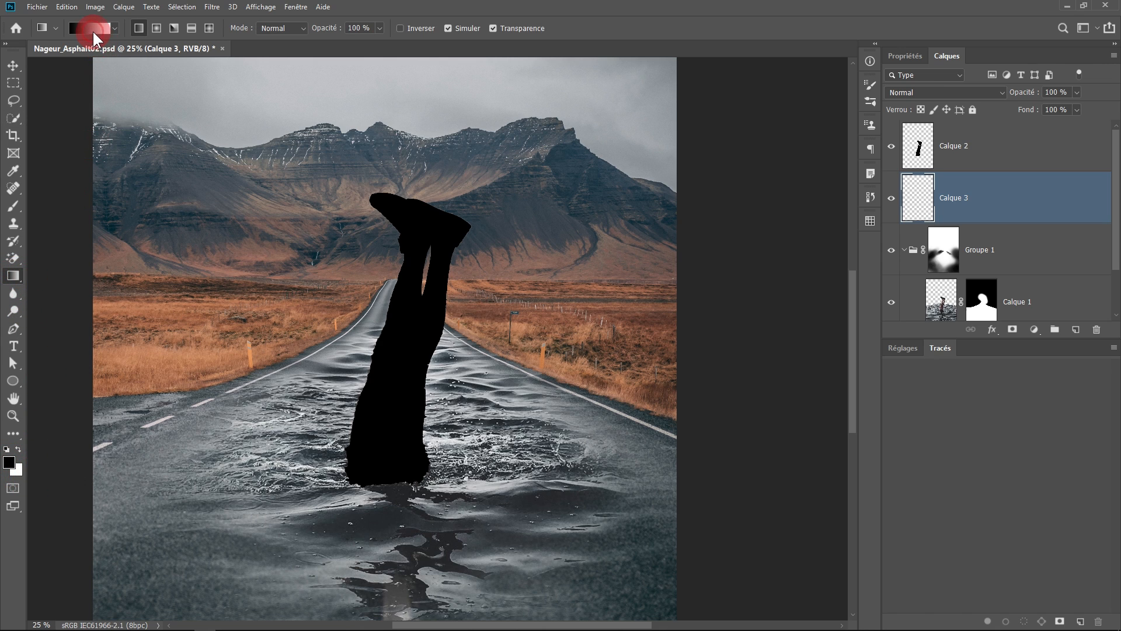
left_click(92, 30)
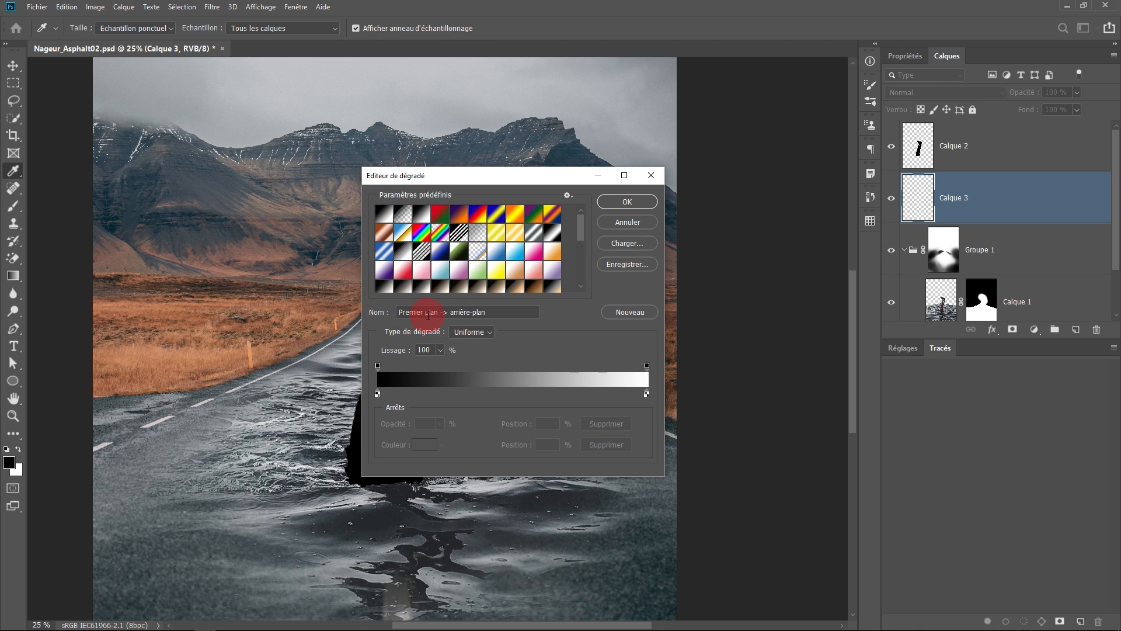
left_click(622, 198)
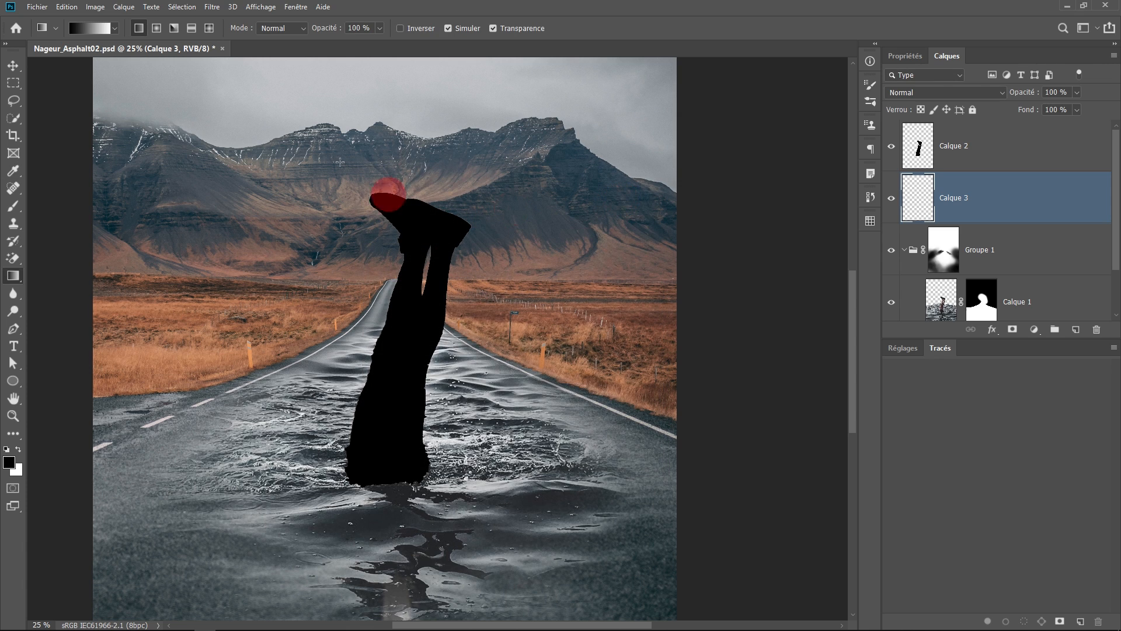
left_click(191, 30)
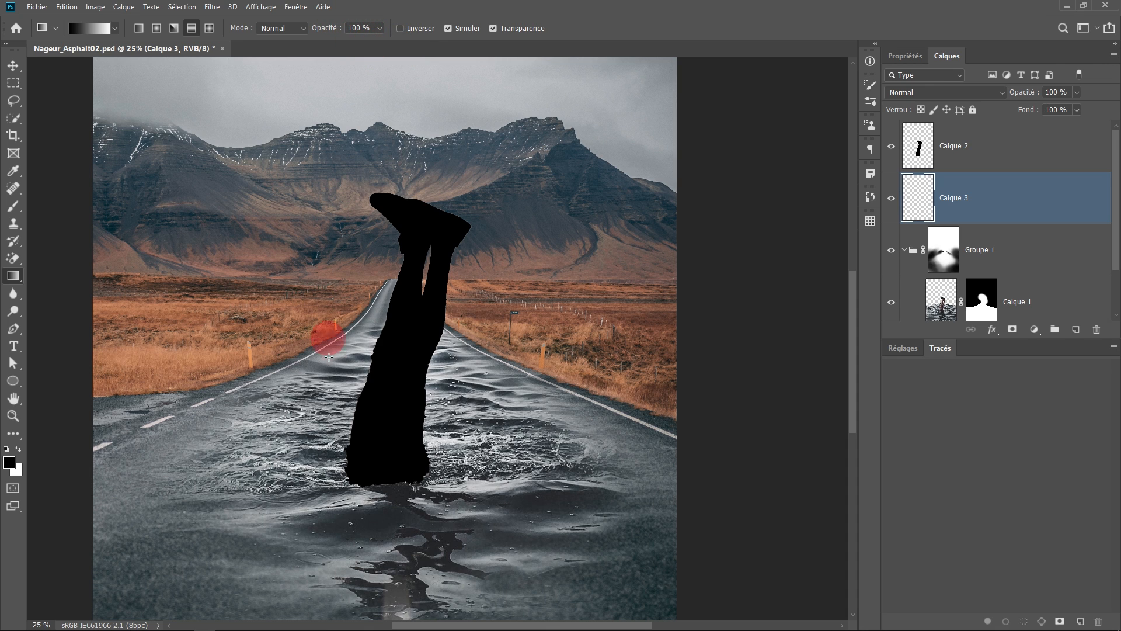
Draw a vertical reflected gradient on the new layer, from inside the shorts down toward the foreground
scroll(334, 359, "down", 1)
left_click_drag(391, 358, 387, 480)
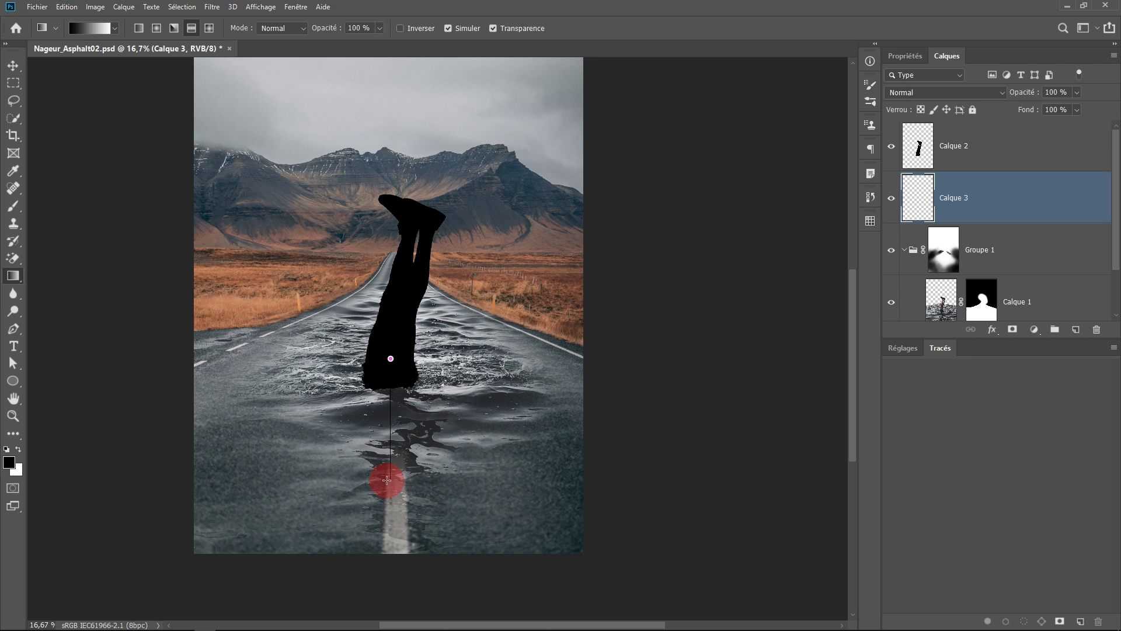
left_click_drag(387, 480, 390, 478)
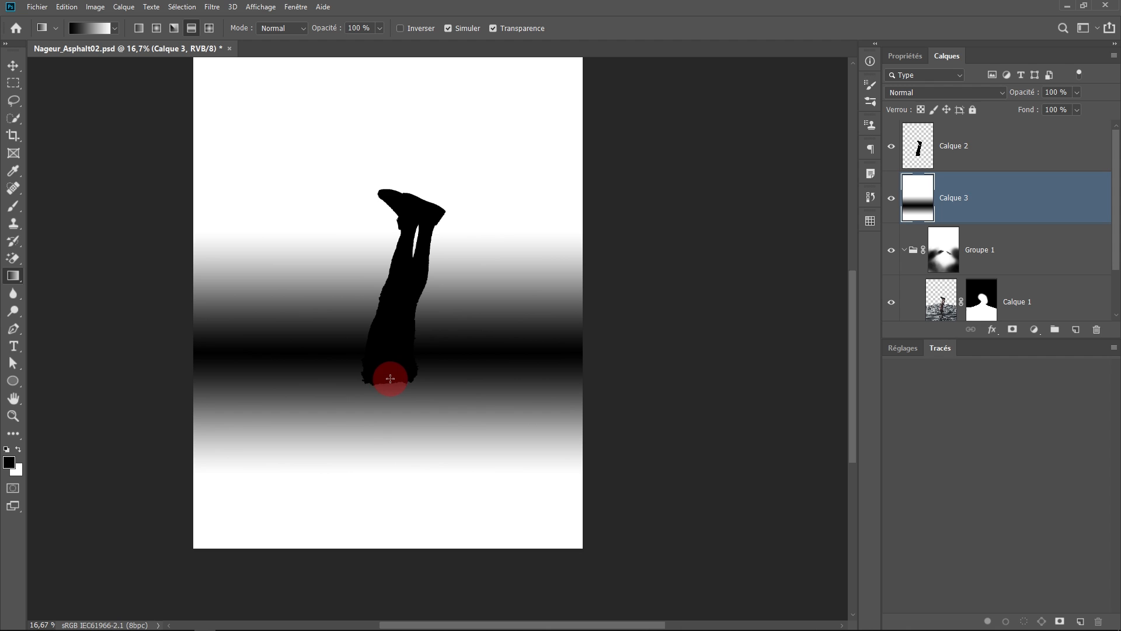
Redraw the reflected gradient with its black centre at the silhouette's base on the waterline, fading to white toward the foreground
scroll(391, 379, "up", 3)
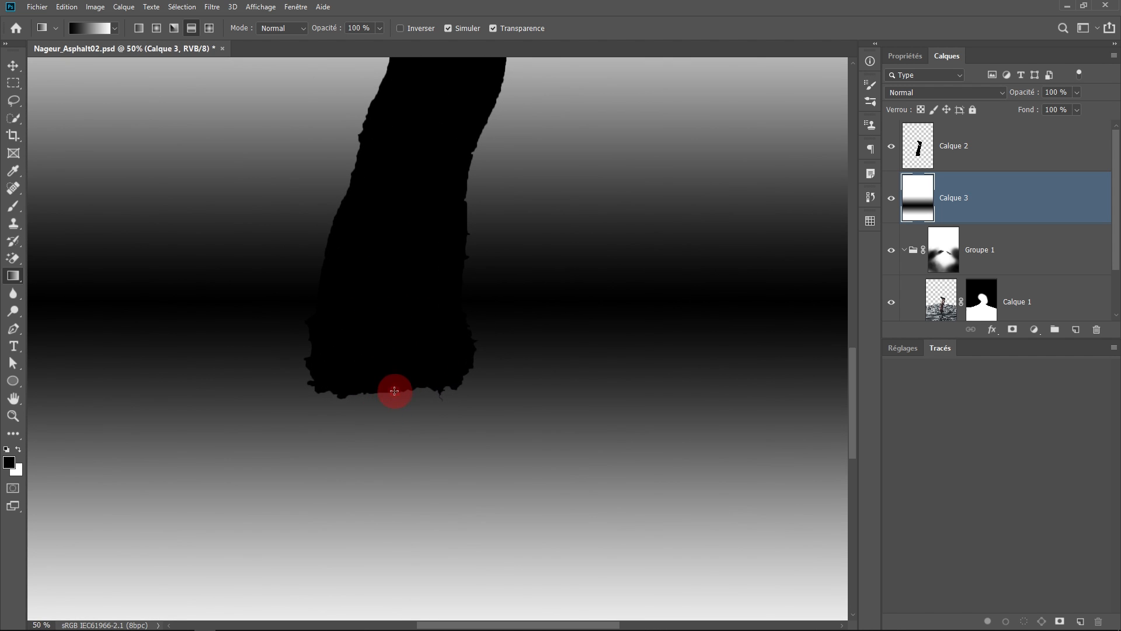
scroll(391, 390, "down", 3)
left_click_drag(392, 389, 392, 524)
left_click(415, 438, "ctrl")
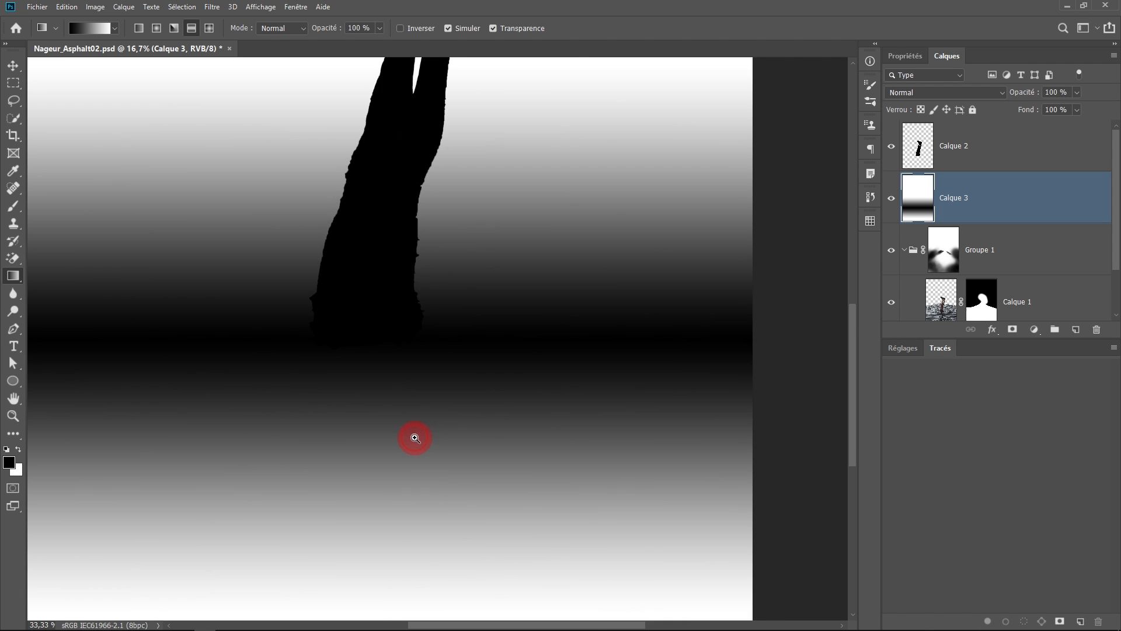
left_click(415, 438, "ctrl")
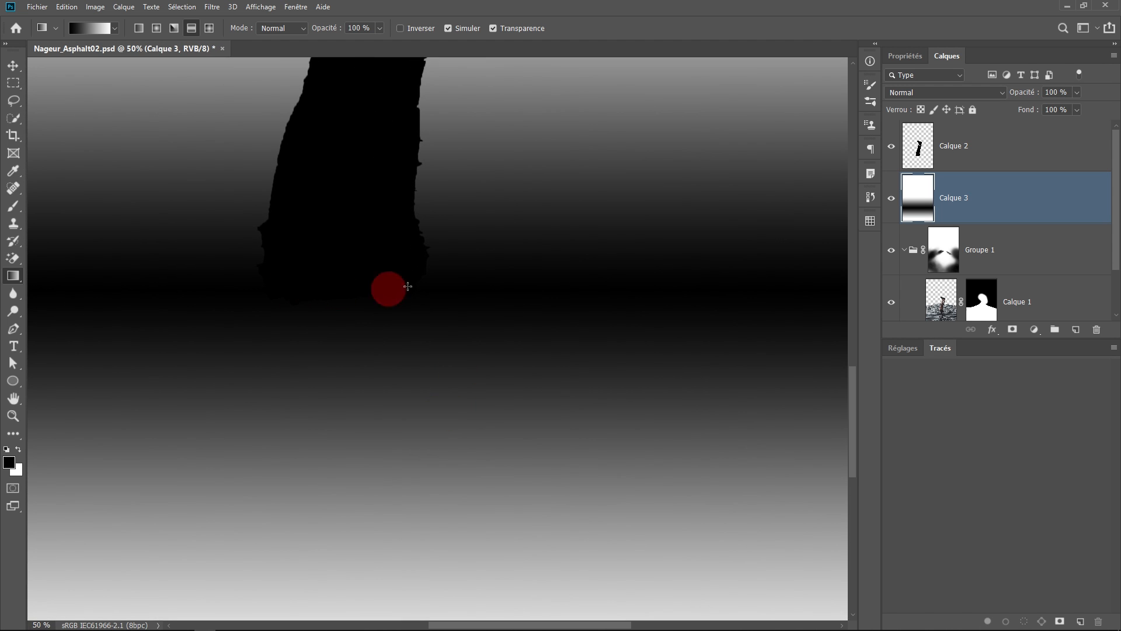
left_click(334, 278, "alt")
left_click(343, 275, "alt")
mouse_move(343, 275)
left_mouse_down()
mouse_move(382, 337)
mouse_move(388, 388)
left_mouse_up()
left_click_drag(451, 120, 451, 120)
left_click(409, 325, "alt")
left_click(446, 330, "ctrl")
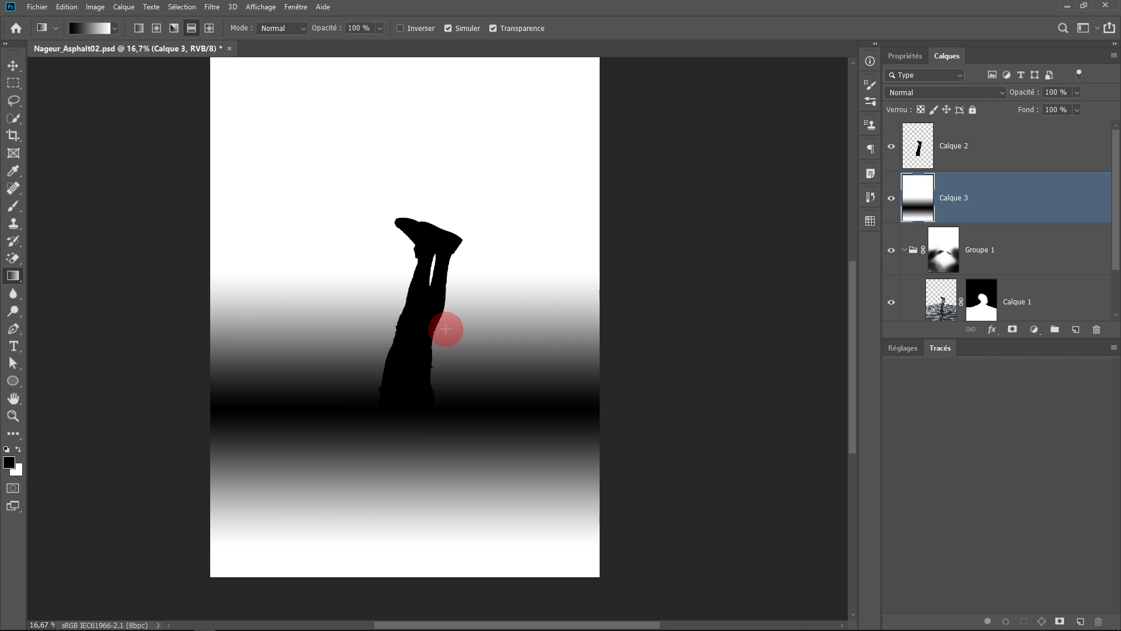
Show the channels and load the composite RVB channel of the gradient and silhouette image as a selection
left_click(296, 7)
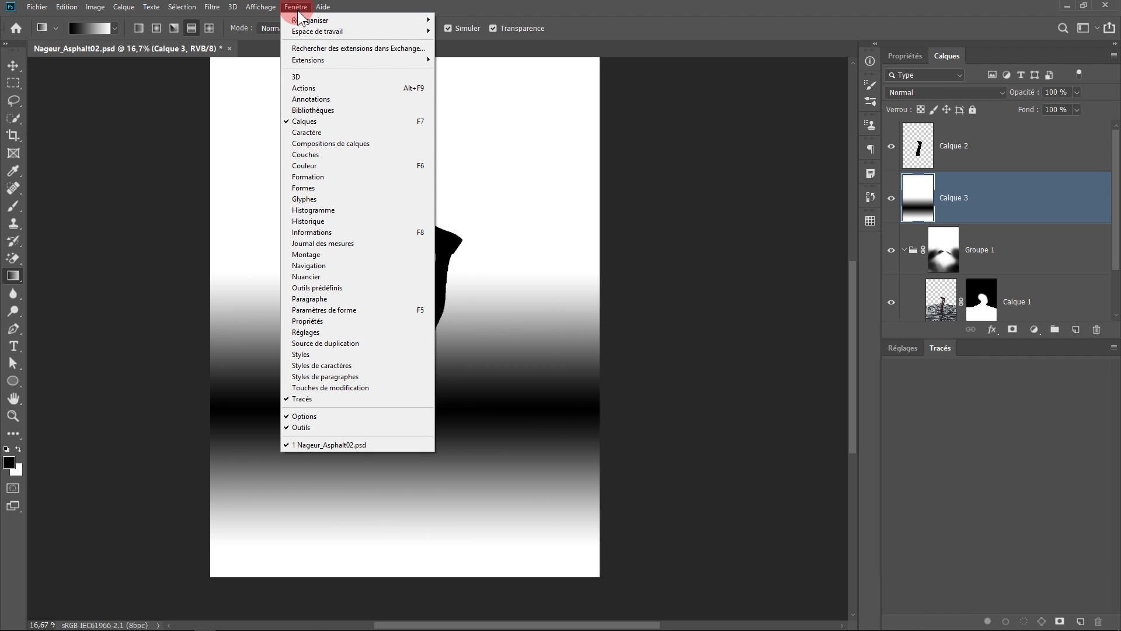
left_click(323, 155)
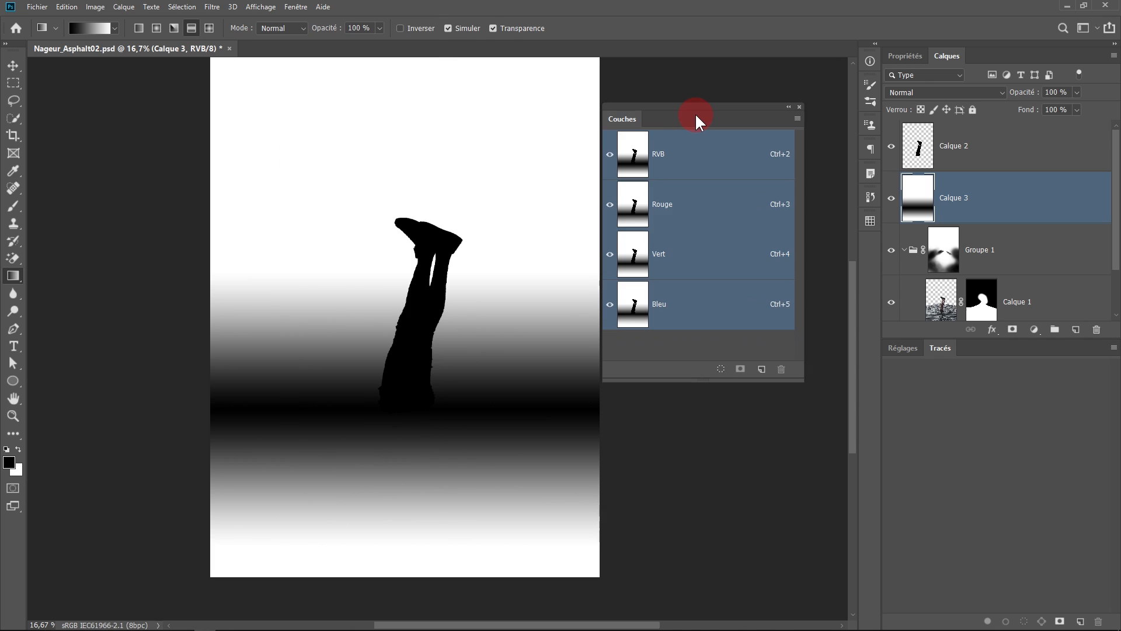
left_click(698, 214)
left_click(660, 153)
left_click(720, 369)
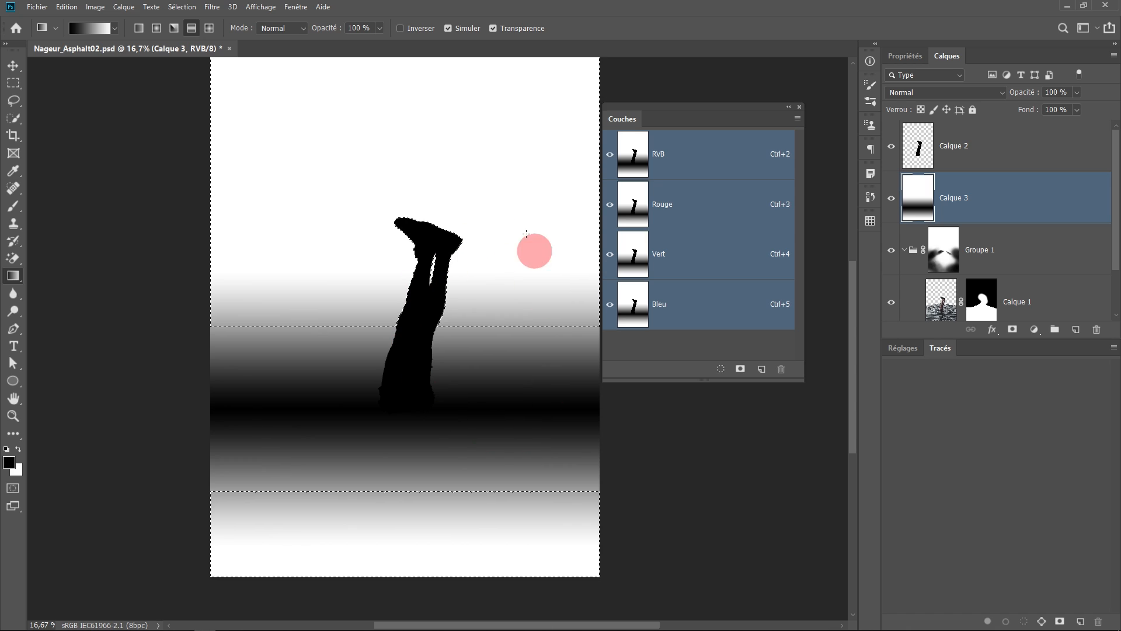
Save the selection as a new channel named "flou" and deselect
left_click(186, 7)
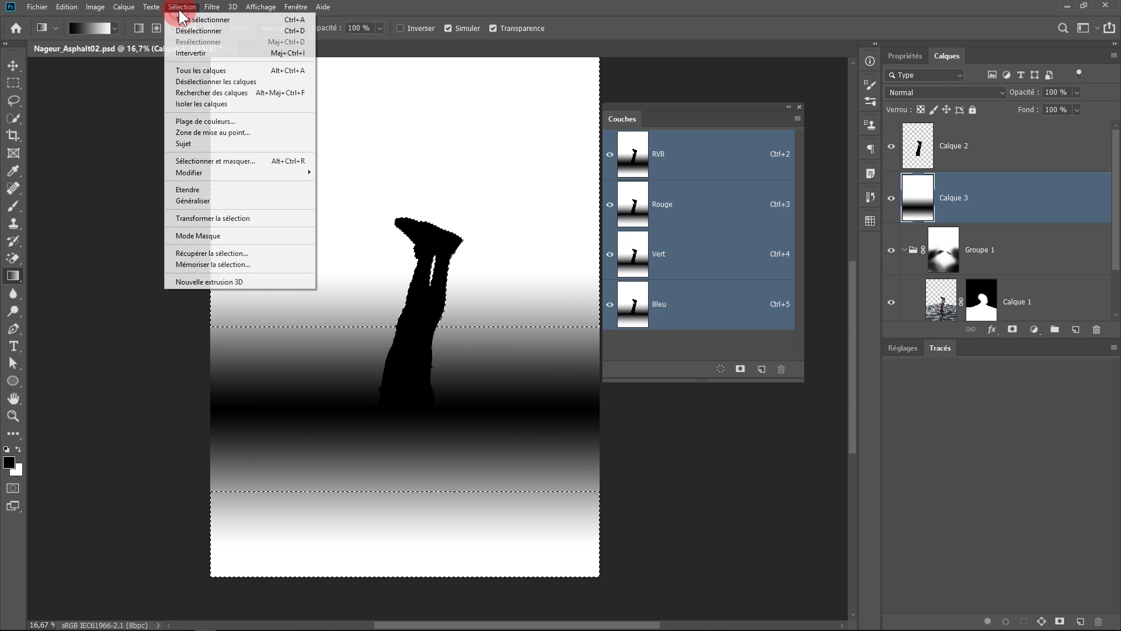
left_click(228, 264)
type("flou")
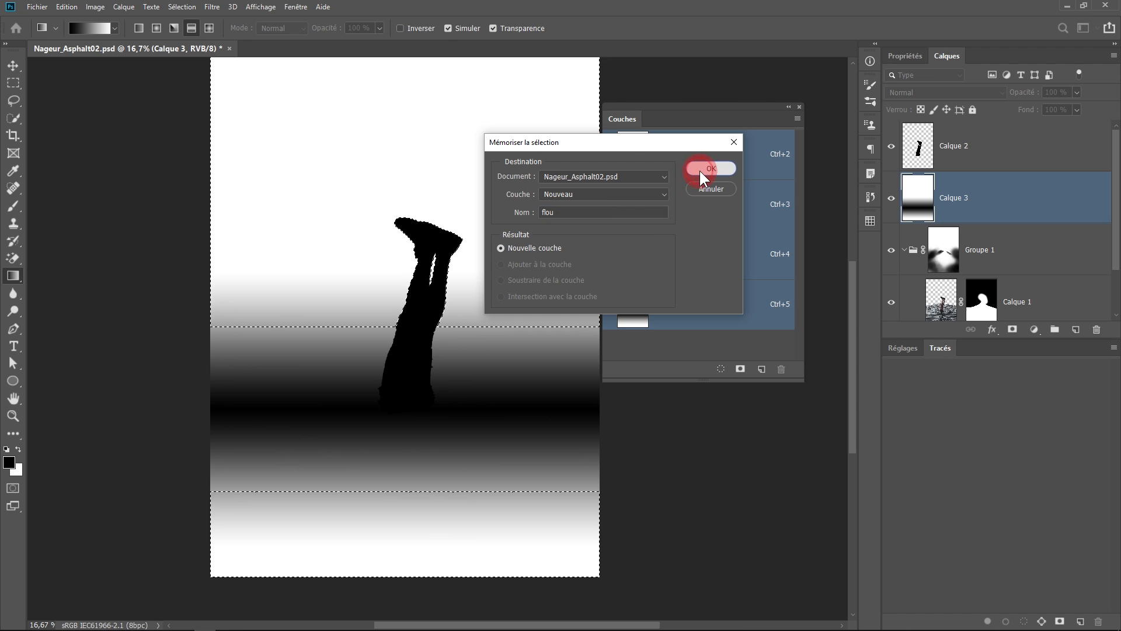
left_click(710, 168)
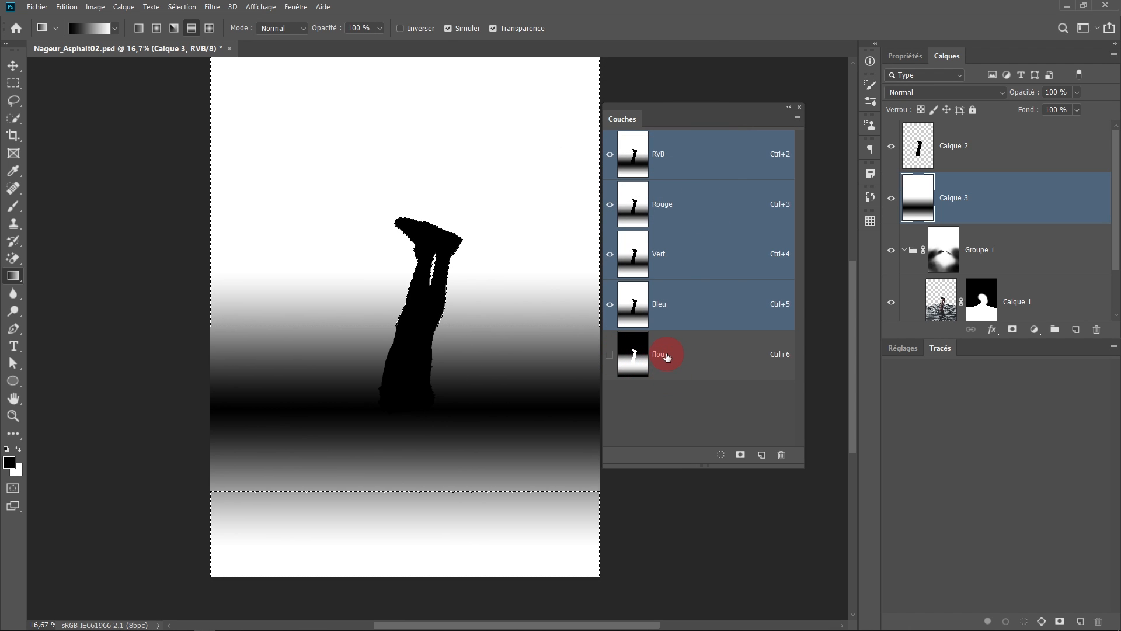
left_click(740, 458)
key("ctrl+z")
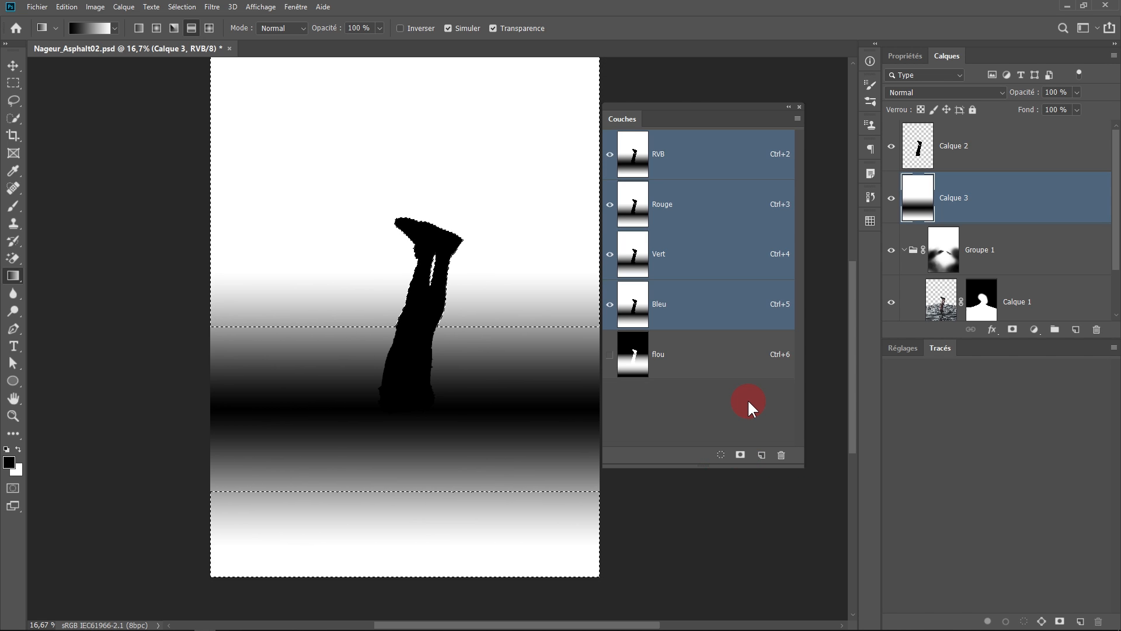
key("ctrl+d")
Group the silhouette layer Calque 2 with the gradient layer Calque 3 and hide the group
left_click(994, 202, "shift")
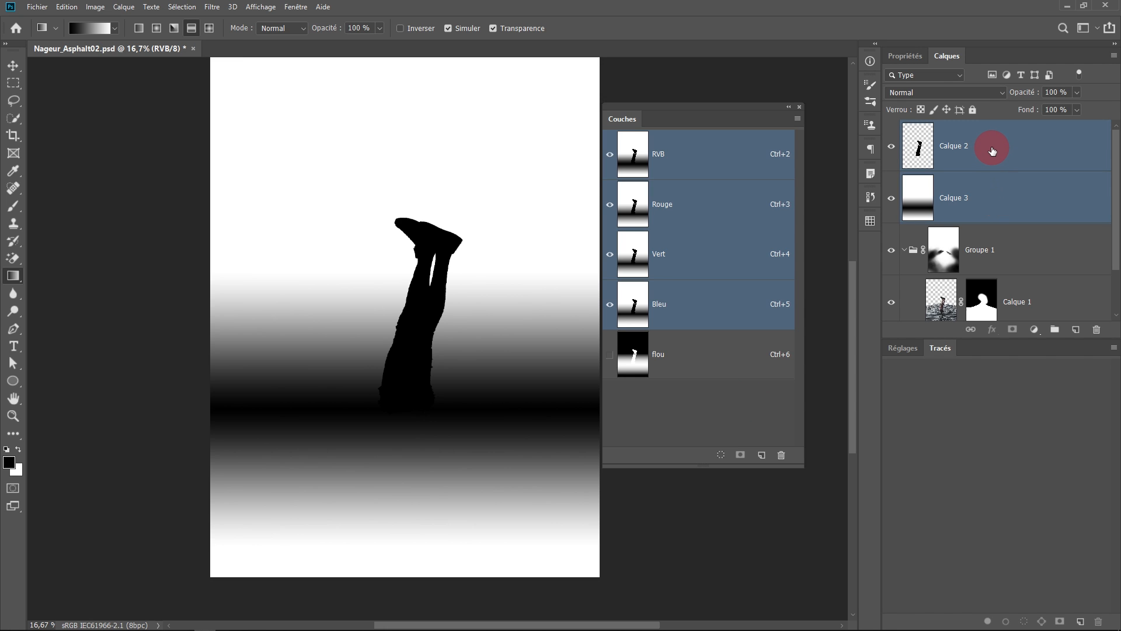
key("ctrl+g")
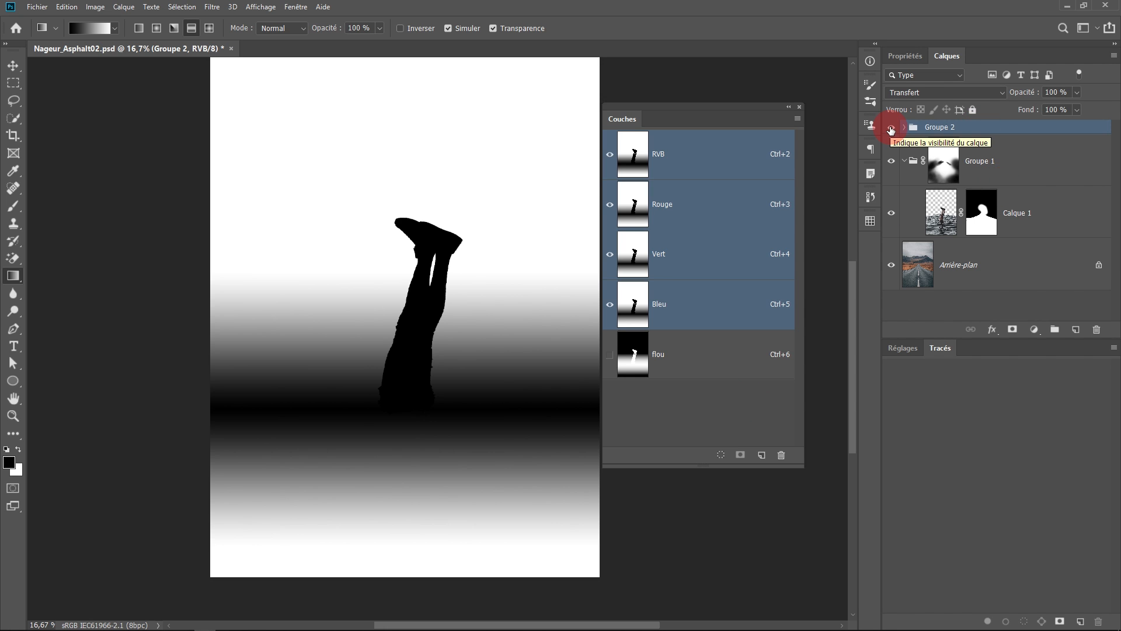
left_click(890, 128)
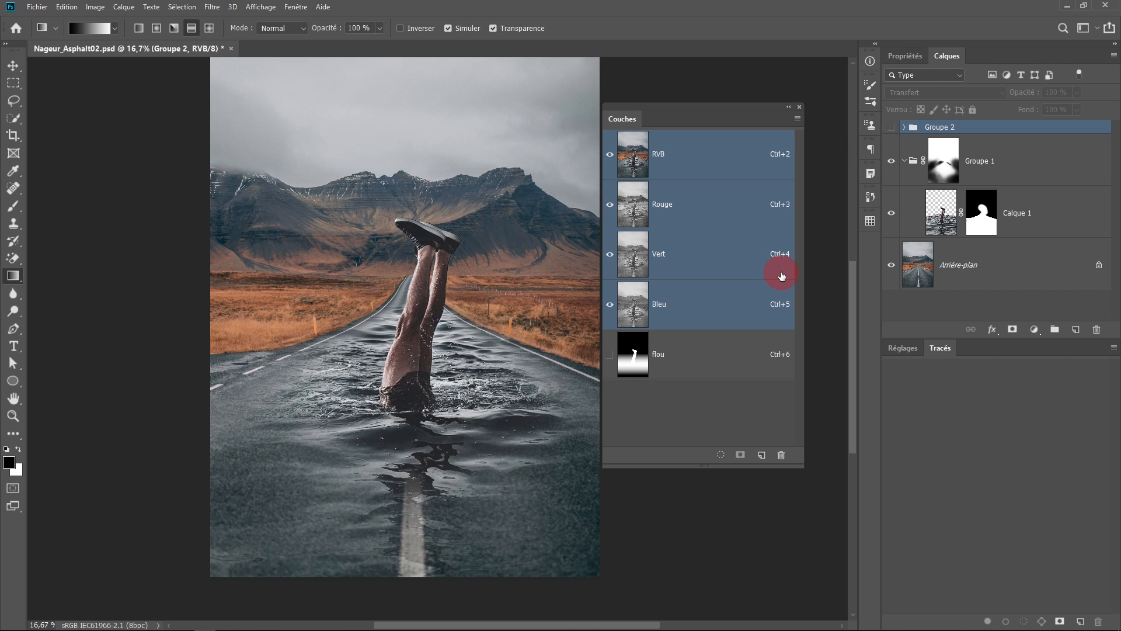
Invert the flou channel with Négatif, return to the composite RVB channel and close the channel list
left_click(701, 370)
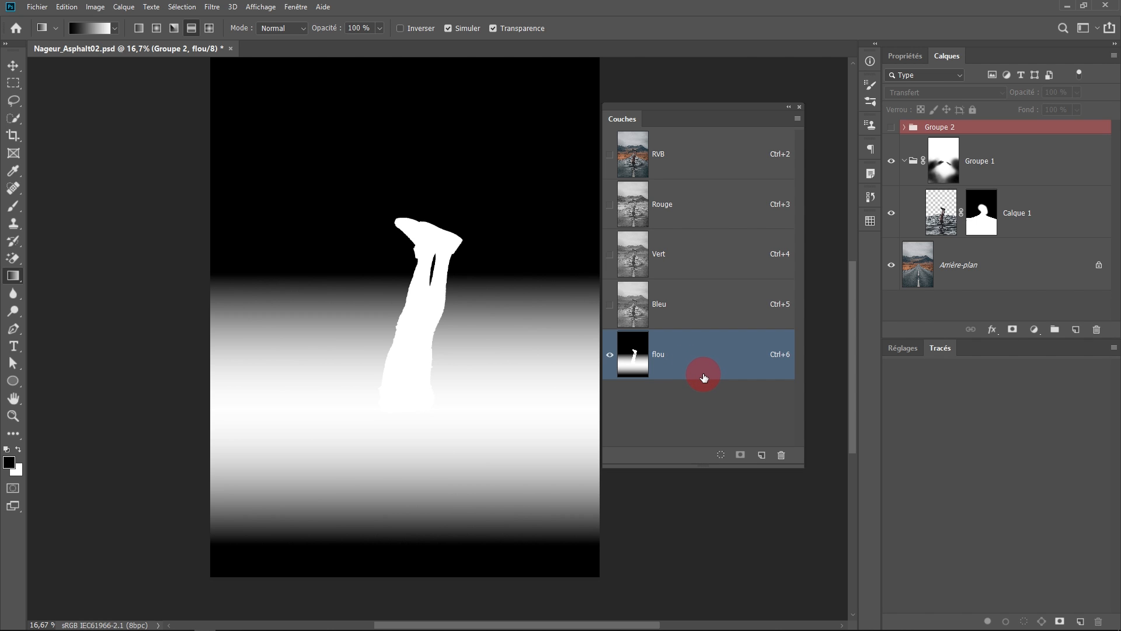
left_click(95, 7)
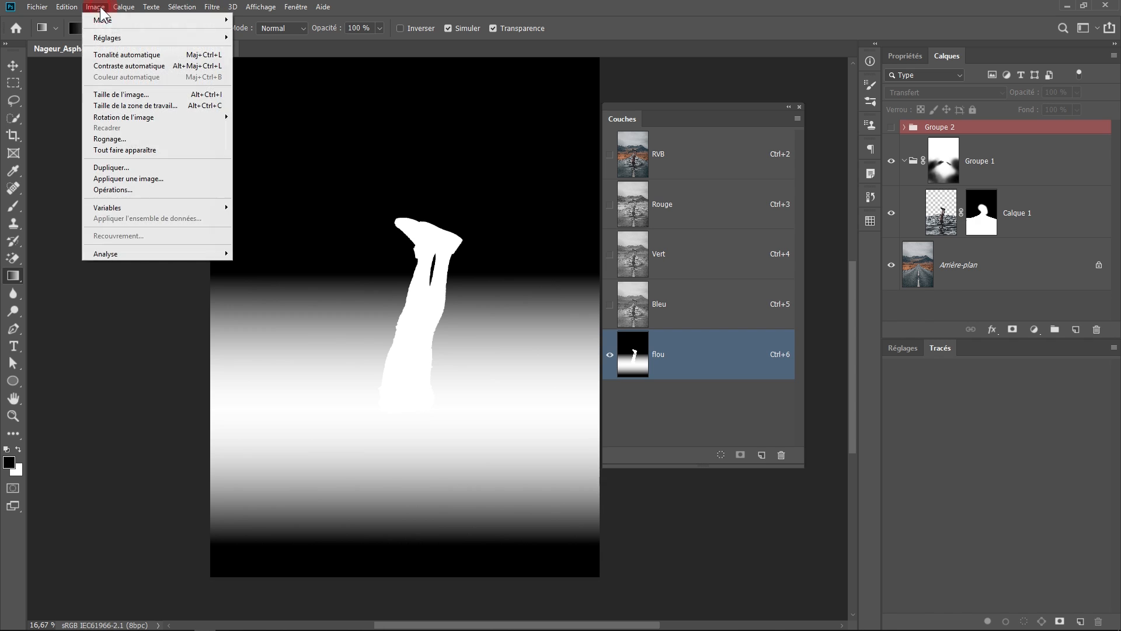
mouse_move(108, 37)
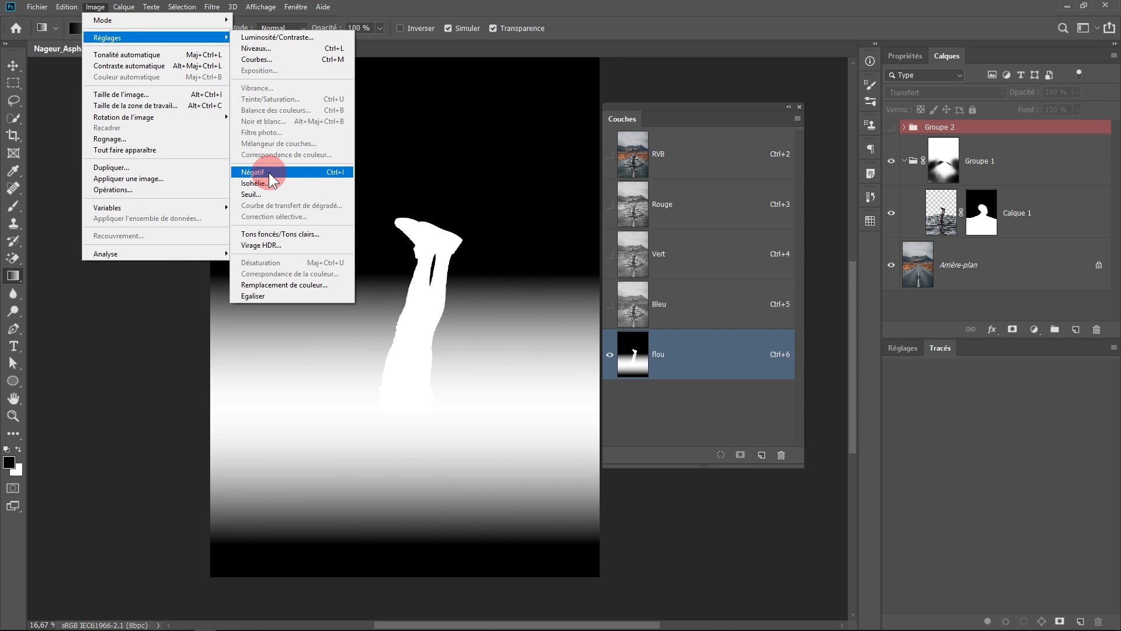
left_click(300, 173)
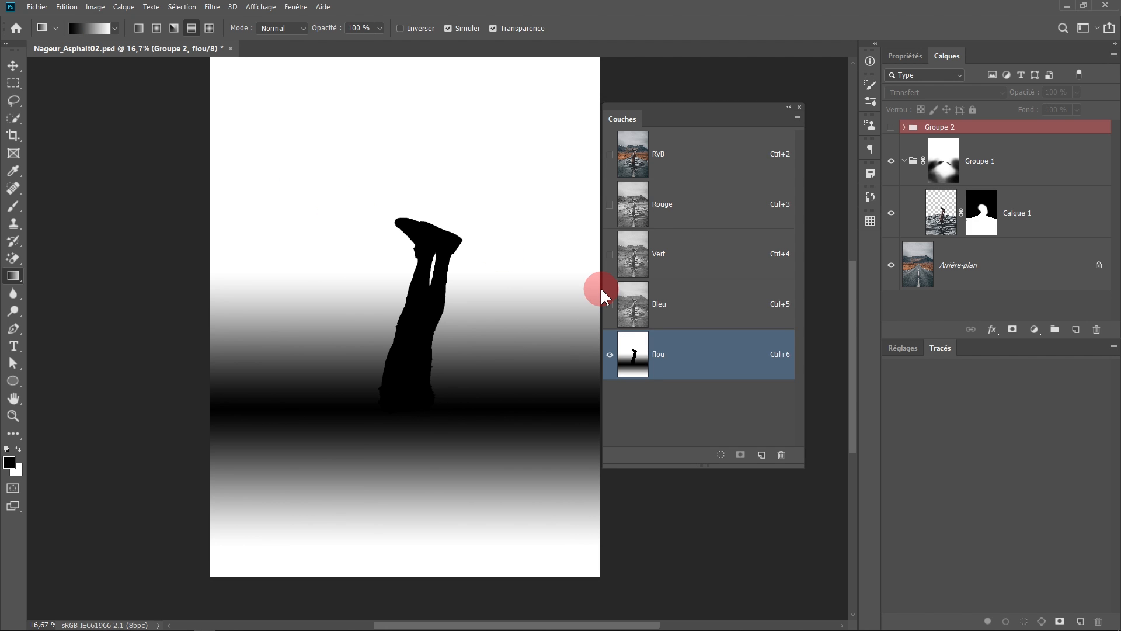
left_click(685, 156)
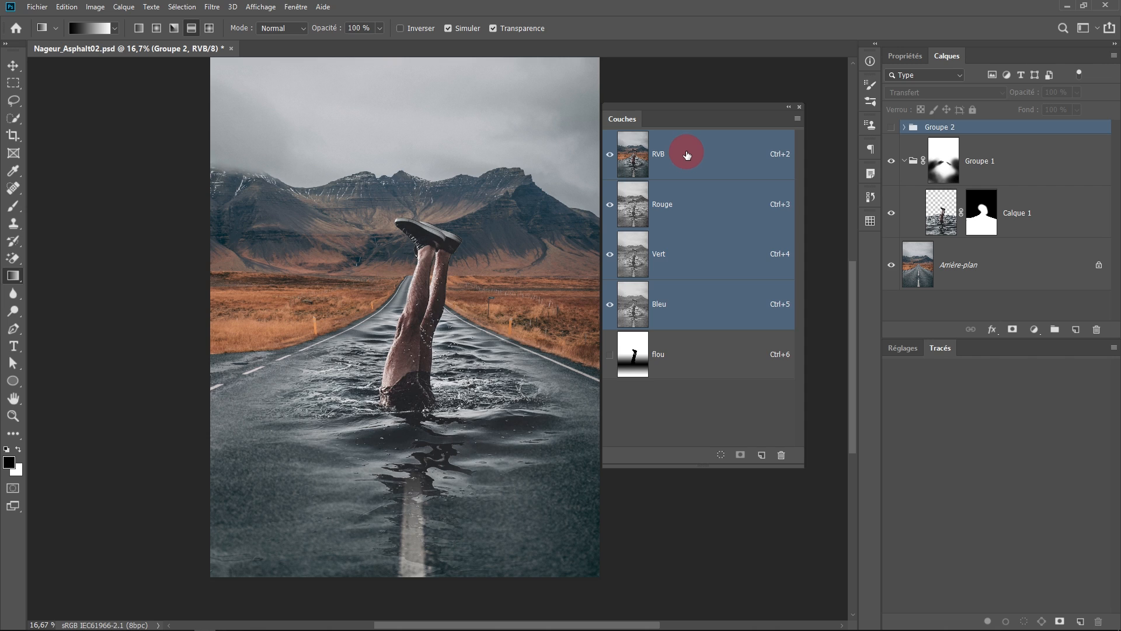
double_click(627, 112)
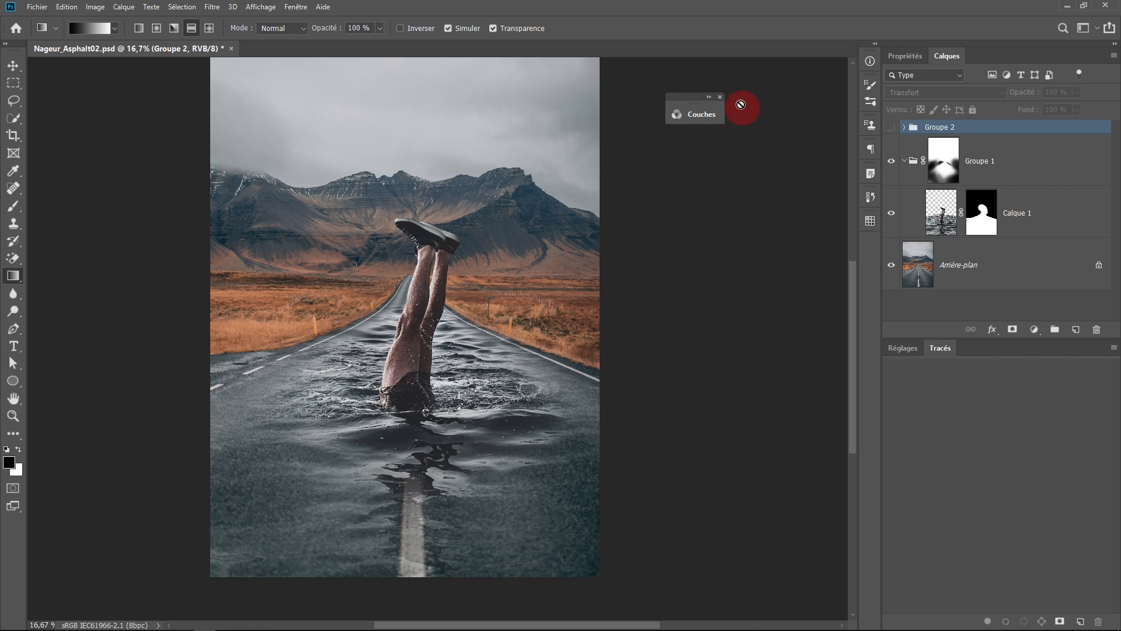
left_click(720, 97)
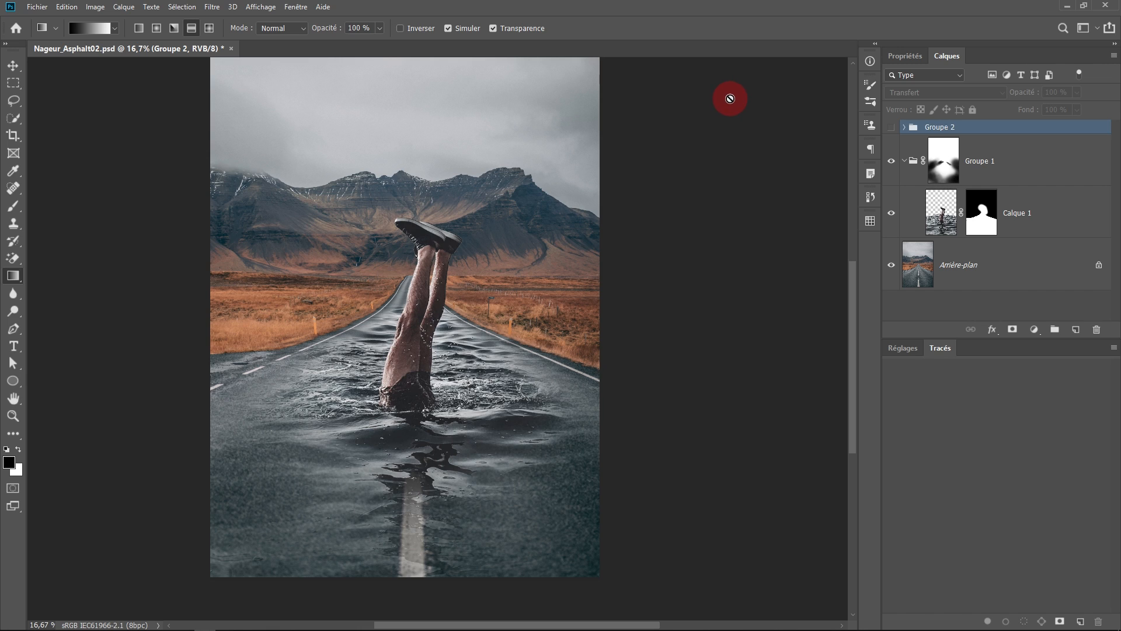
Stamp all visible layers into a new merged layer directly above Groupe 1
left_click(1014, 165)
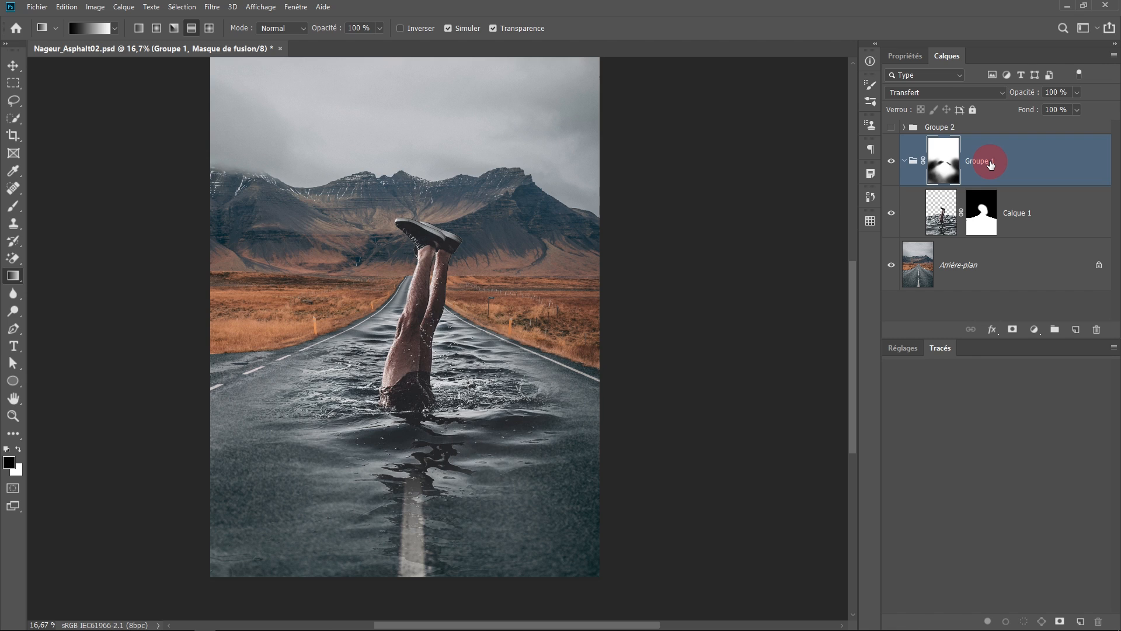
key("ctrl+shift+alt+e")
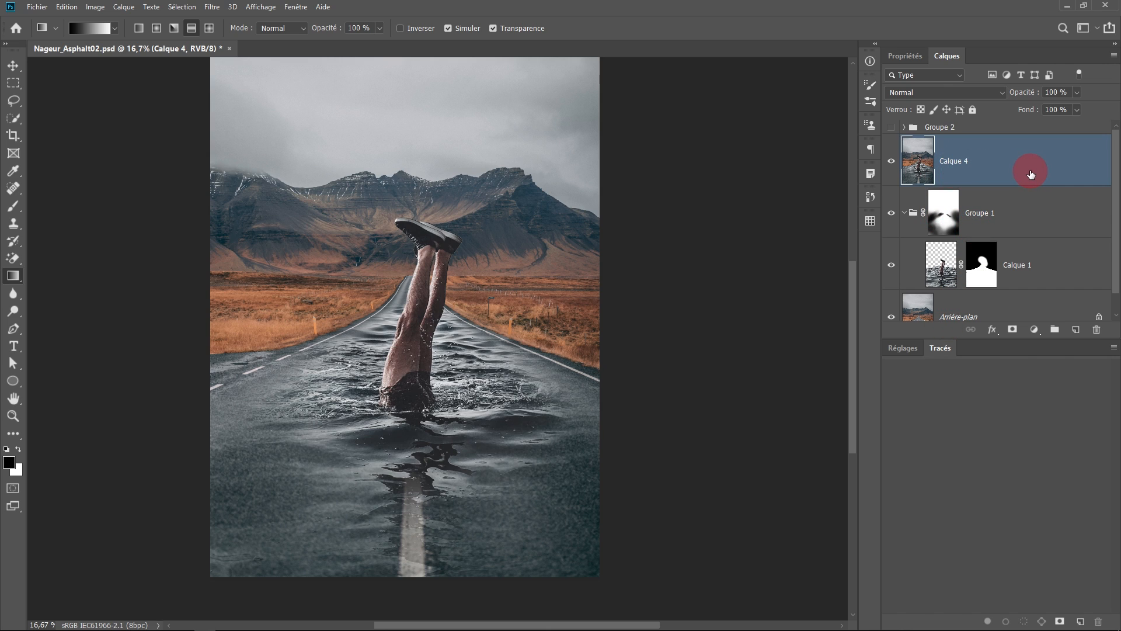
scroll(1031, 174, "down", 1)
scroll(1031, 174, "up", 1)
Apply a lens blur (Flou de l'objectif) to the merged layer with the flou channel as depth source and a radius of about 81
left_click(212, 7)
mouse_move(253, 208)
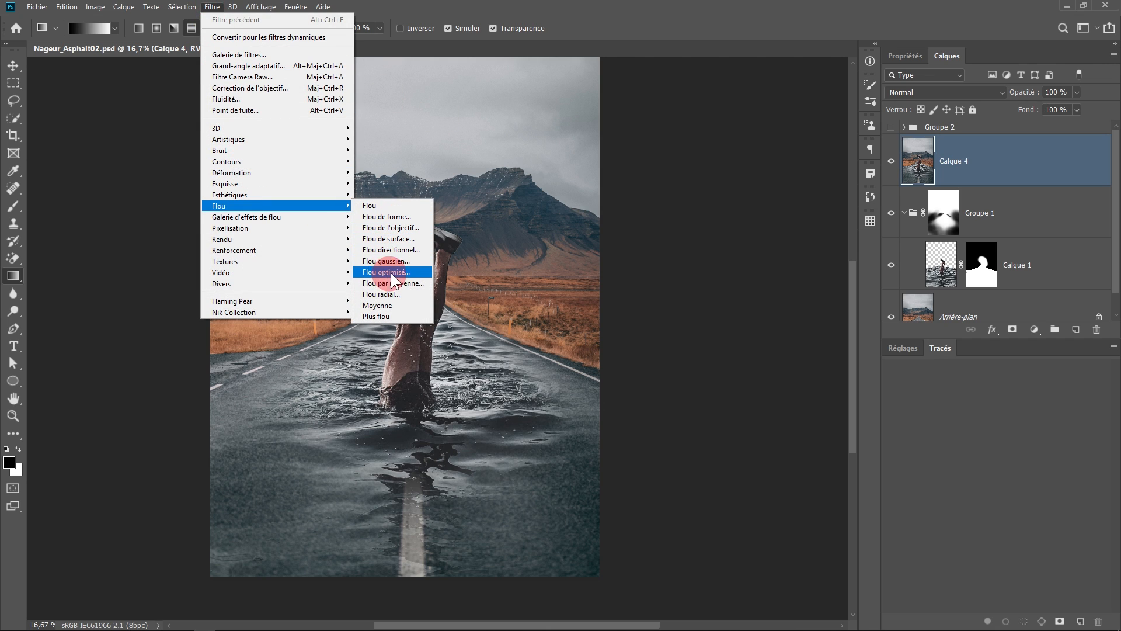
left_click(411, 230)
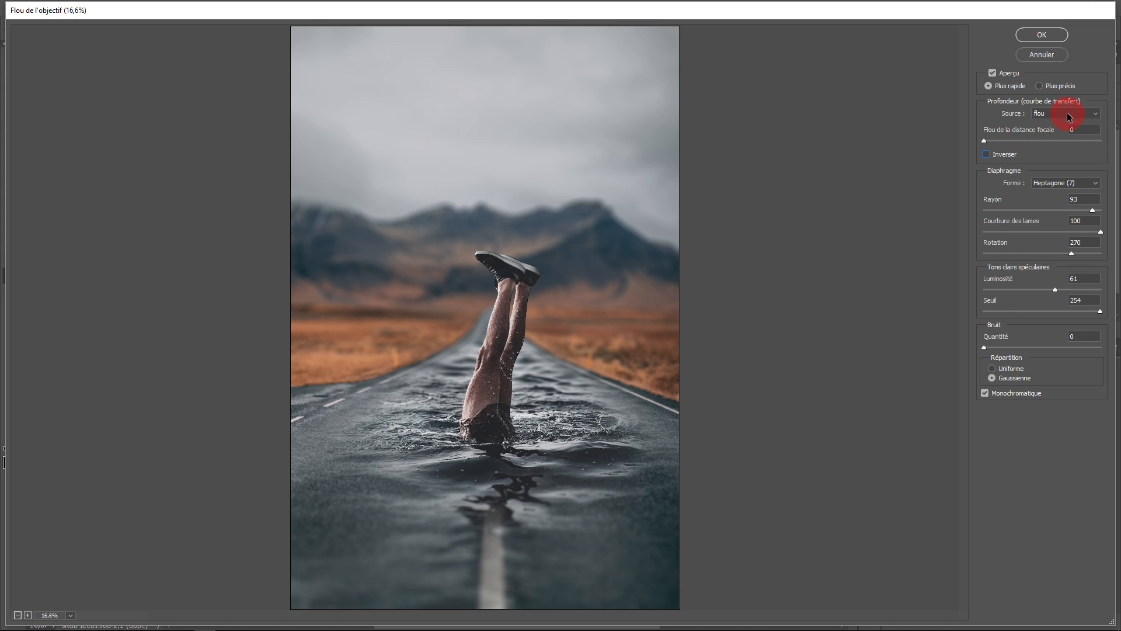
left_click(1069, 115)
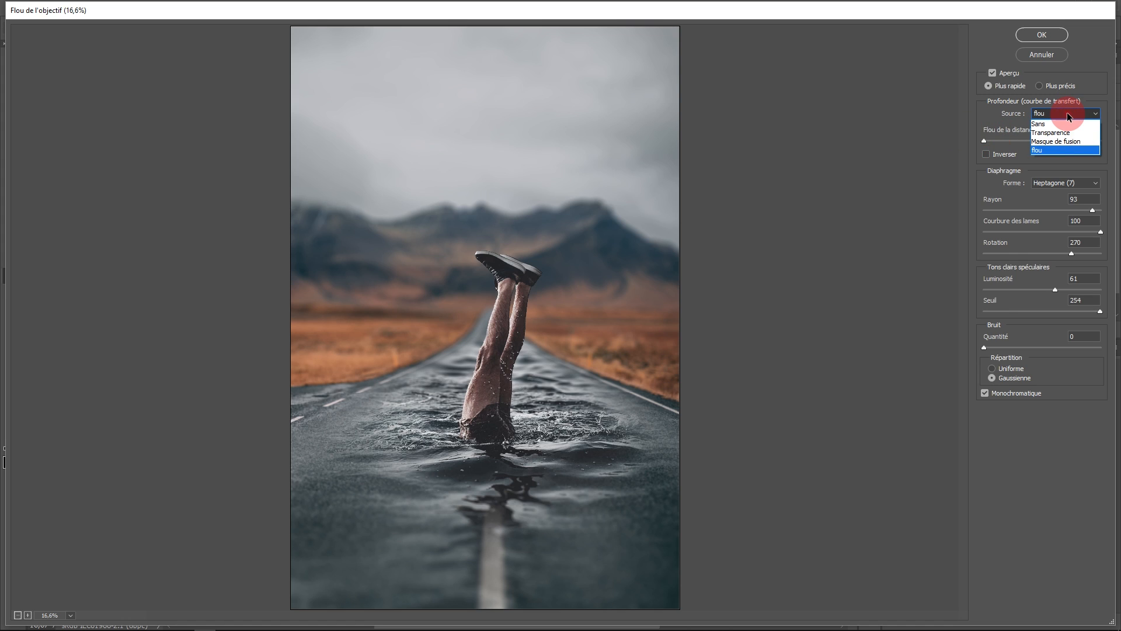
left_click(1064, 151)
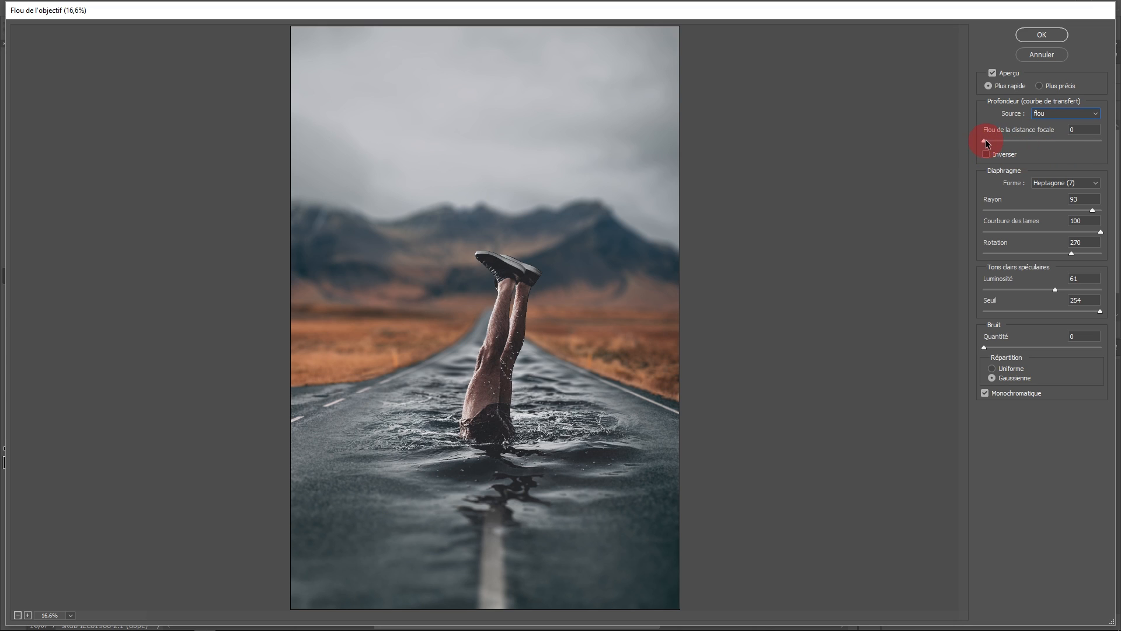
mouse_move(1094, 215)
left_mouse_down()
mouse_move(1032, 215)
mouse_move(1079, 212)
left_mouse_up()
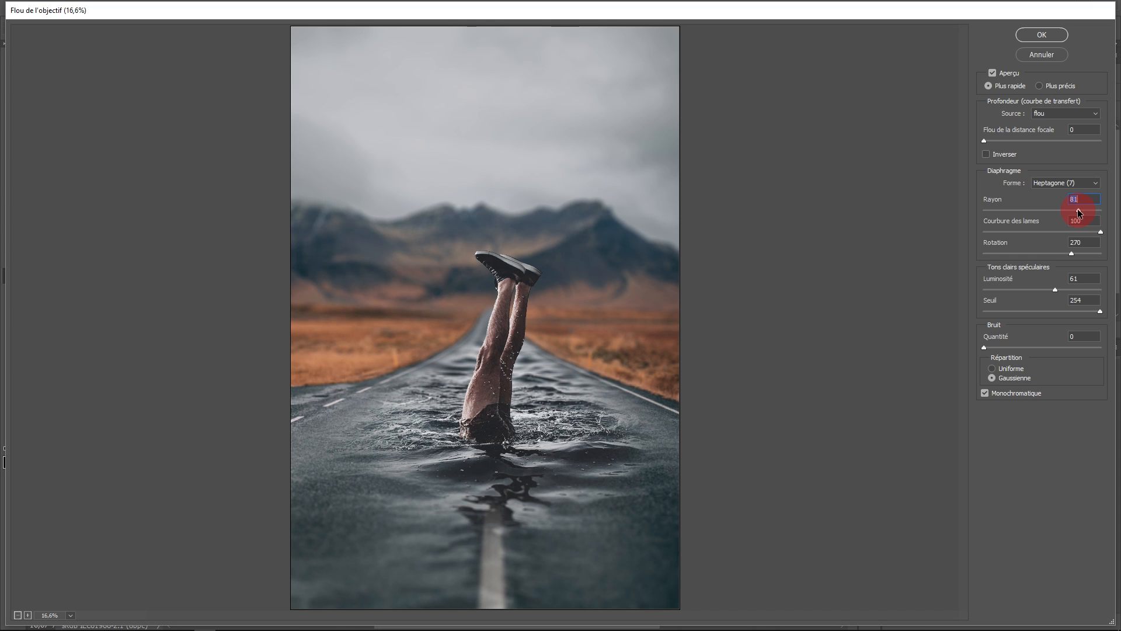
left_click_drag(1080, 212, 1079, 213)
left_click(1042, 35)
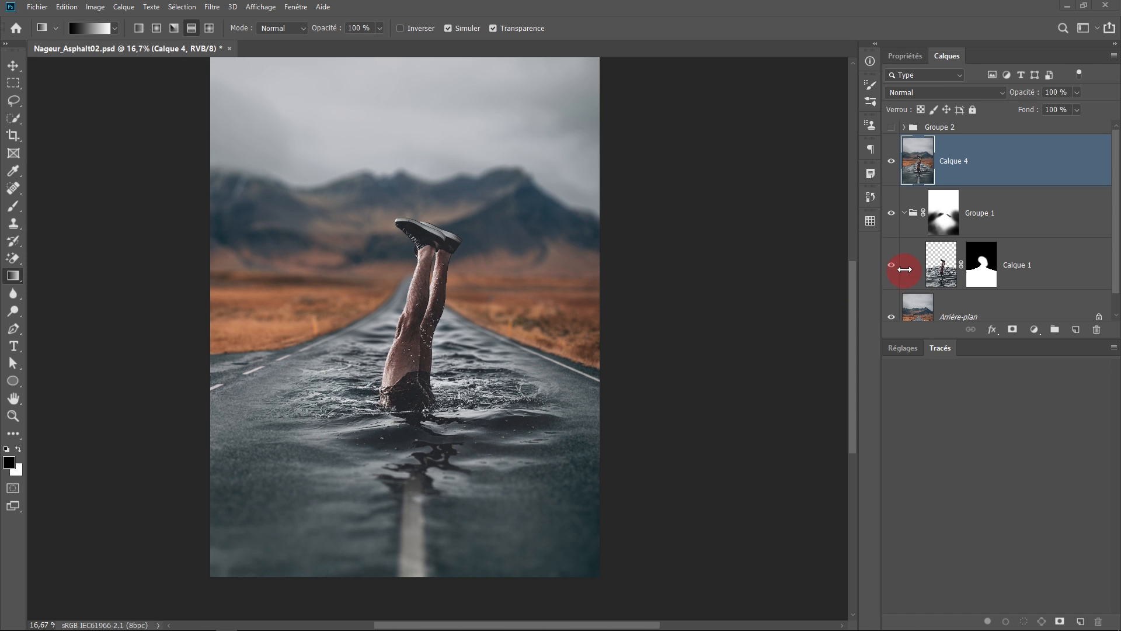
Add a Curves adjustment with the white point at input 215 and a shadow point on the curve, and compare the image with and without it
left_click(1035, 330)
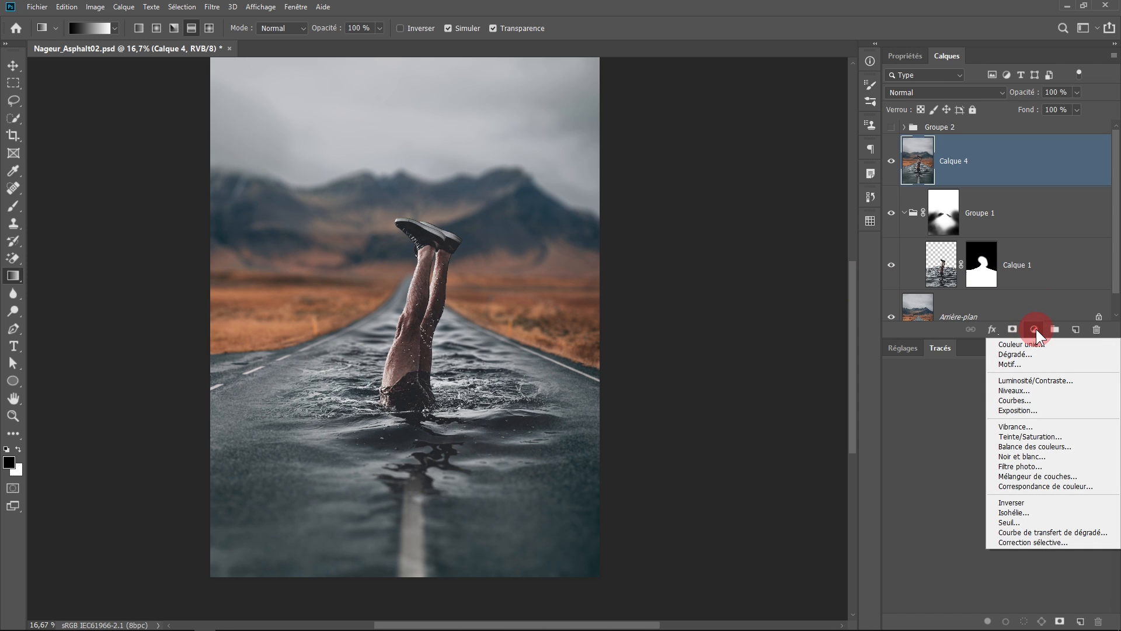
left_click(1035, 400)
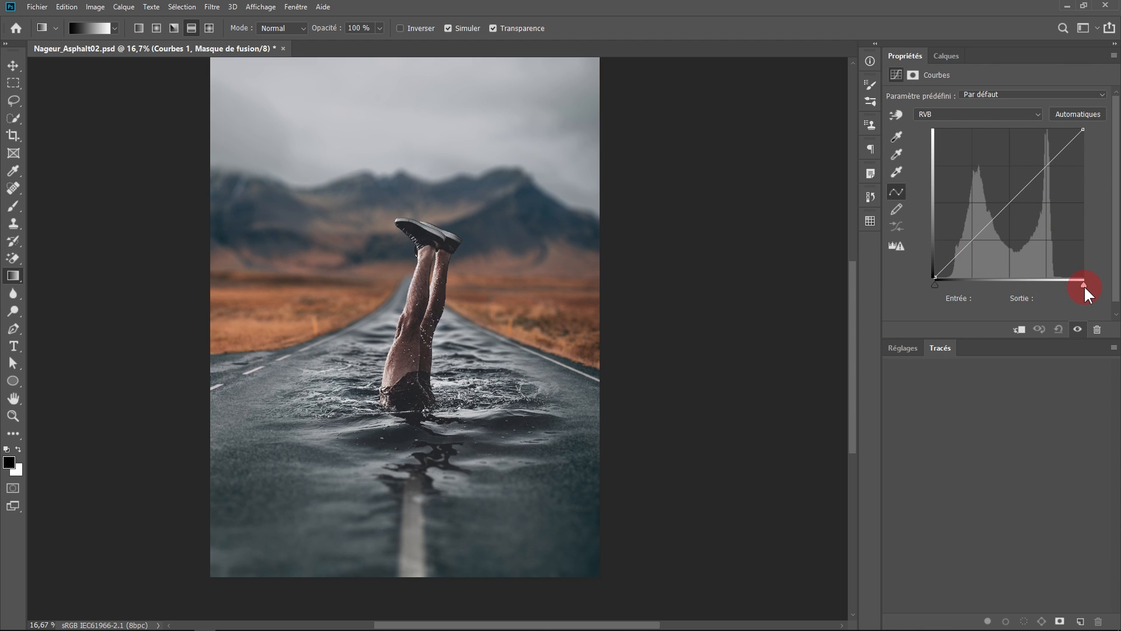
left_click_drag(1085, 285, 1061, 282)
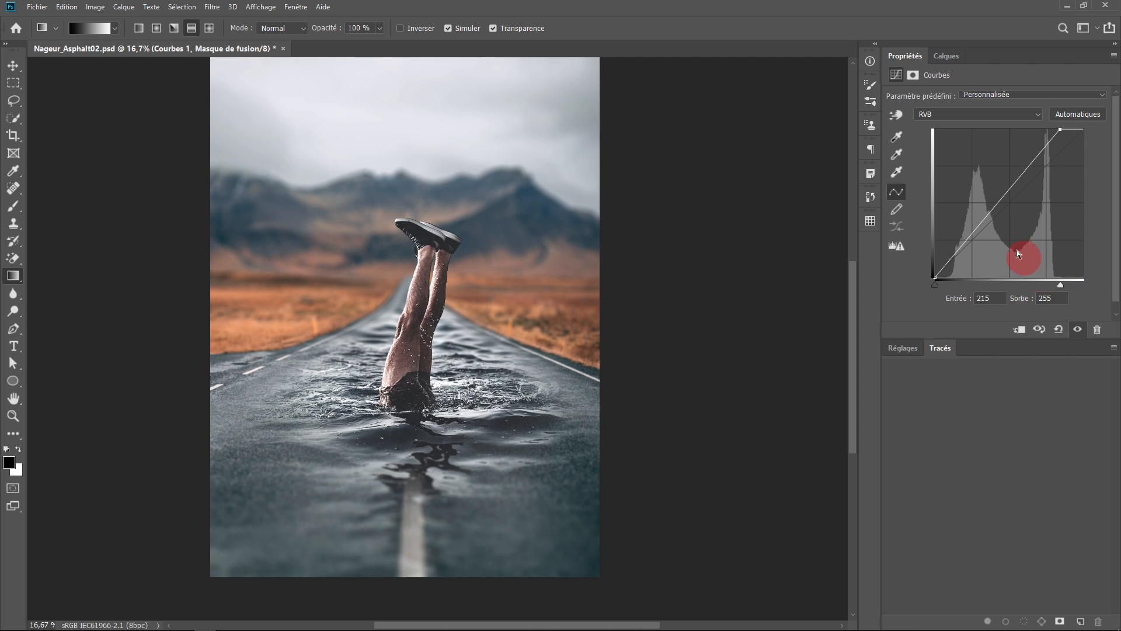
left_click_drag(972, 236, 971, 236)
left_click_drag(972, 237, 972, 237)
left_click(1079, 330)
left_click(1078, 330)
left_click(1078, 330)
left_click(1079, 330)
left_click(1079, 331)
Add a Selective Color adjustment and set the Noirs to cyan +10, yellow -8 and black +9
left_click(946, 55)
left_click(1035, 330)
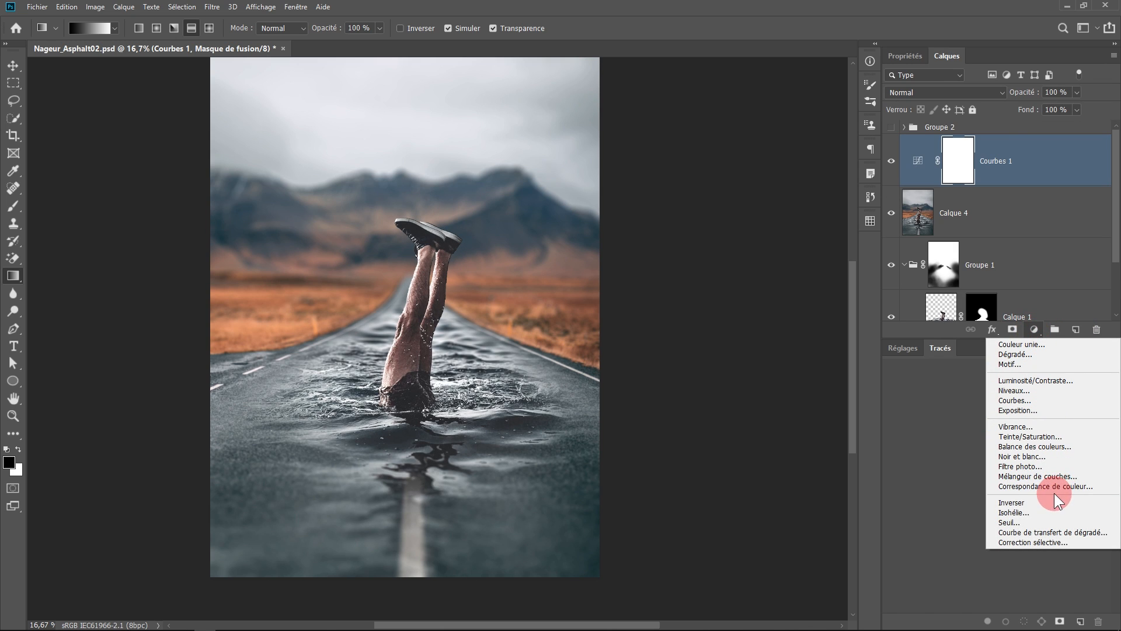
left_click(1050, 542)
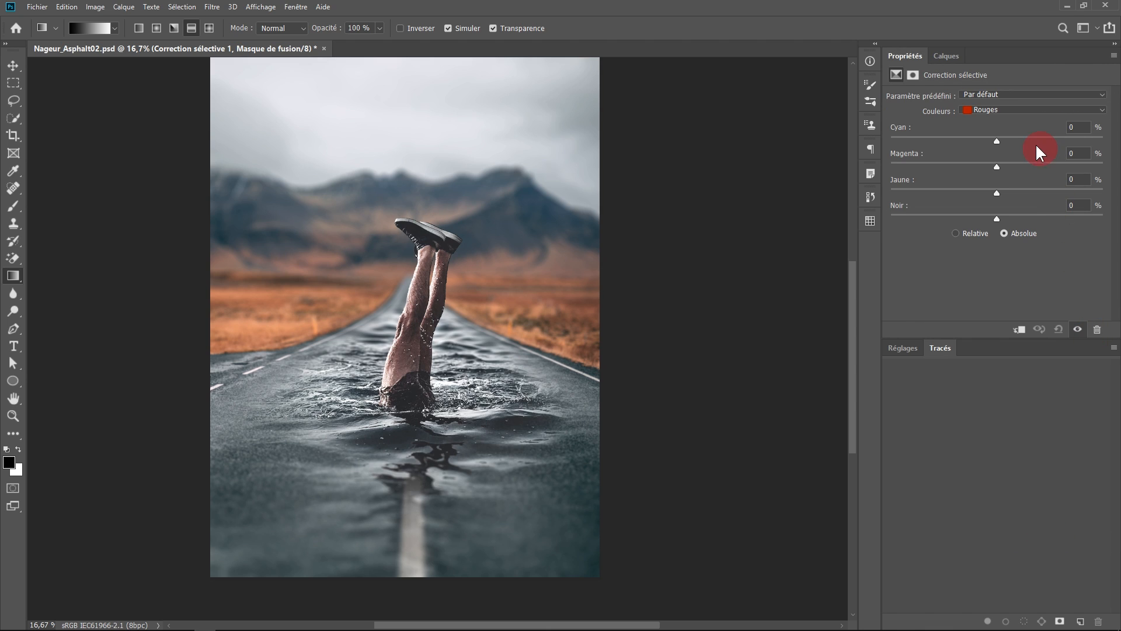
left_click(989, 106)
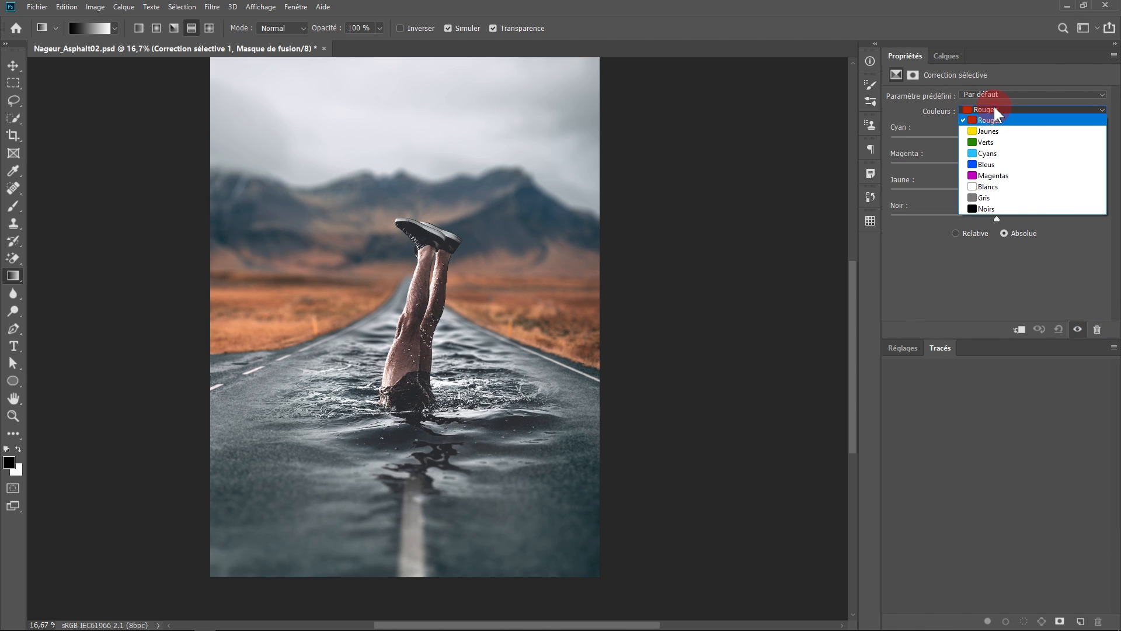
left_click(996, 208)
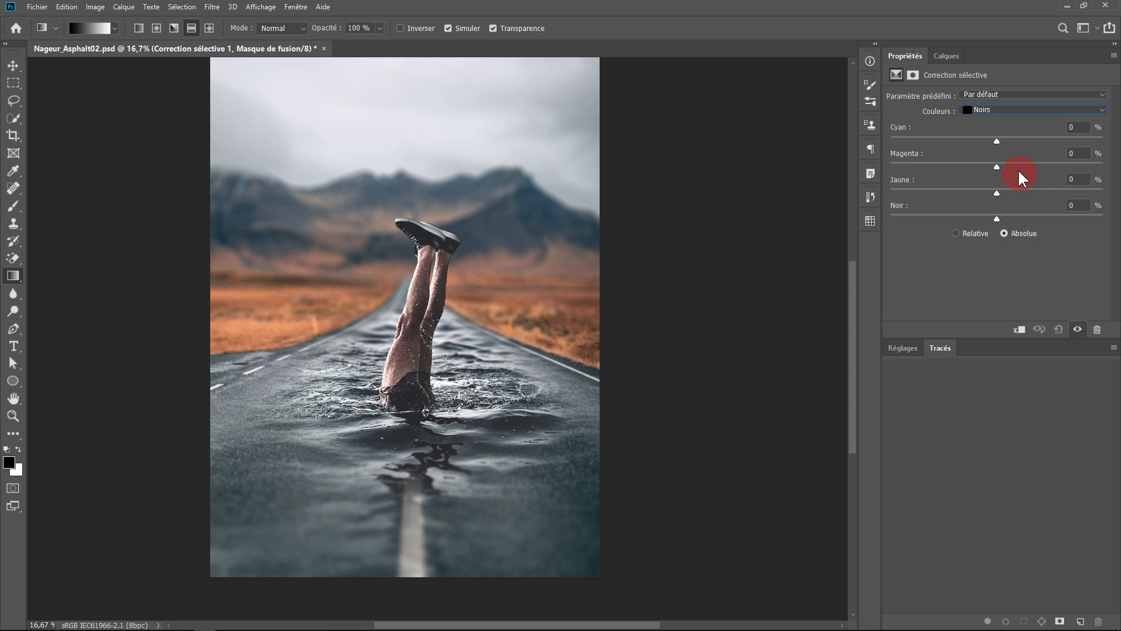
left_click(997, 218)
mouse_move(998, 217)
left_mouse_down()
mouse_move(1009, 217)
mouse_move(991, 197)
left_mouse_up()
left_click_drag(997, 168, 997, 168)
left_click_drag(997, 141, 1009, 144)
left_click(1078, 331)
In the Selective Color adjustment, set cyan to +10 for the Gris, fine-tune magenta and lower yellow slightly
left_click(997, 112)
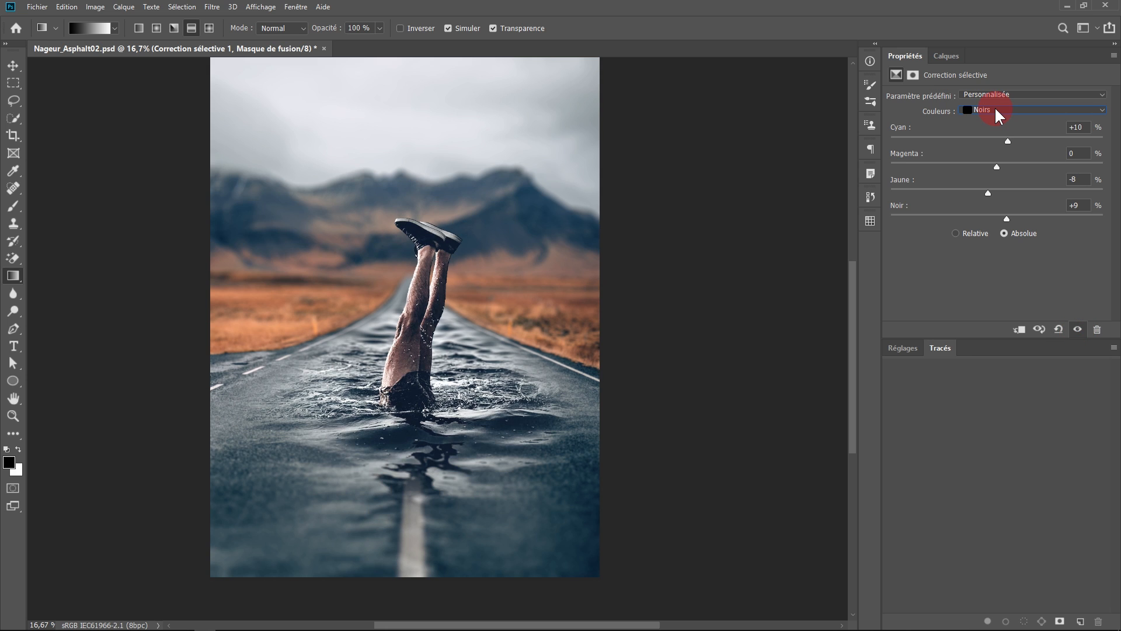
left_click_drag(999, 115, 998, 200)
left_click_drag(995, 138, 995, 167)
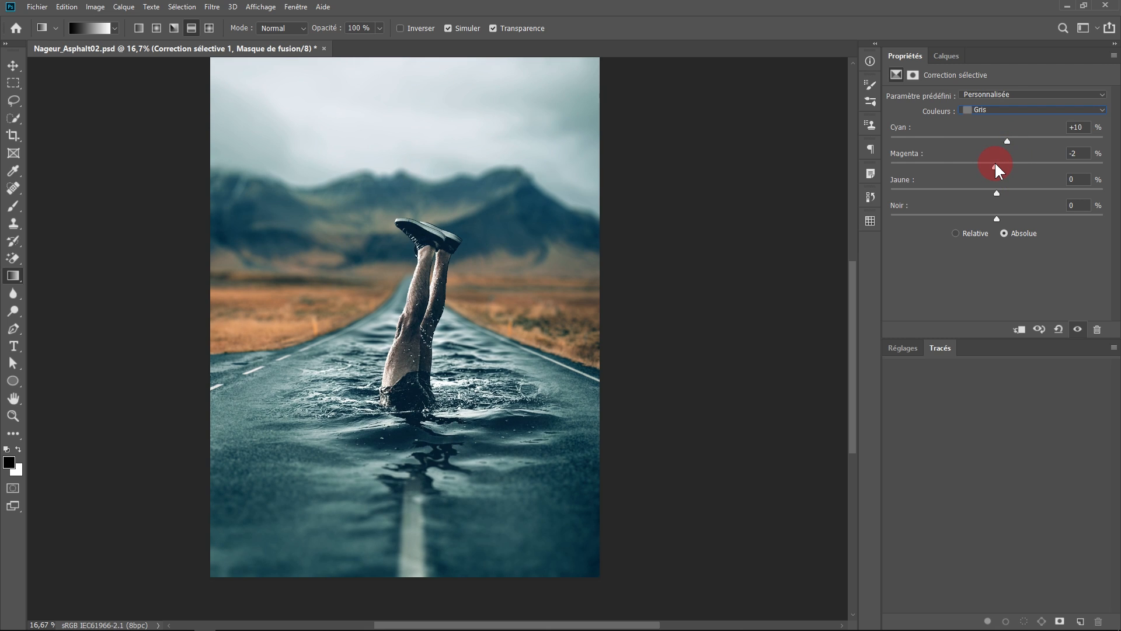
left_click_drag(996, 203, 990, 192)
Switch the Selective Color adjustment to the Blancs range, and compare the image with and without the Correction sélective 1 layer
left_click(998, 108)
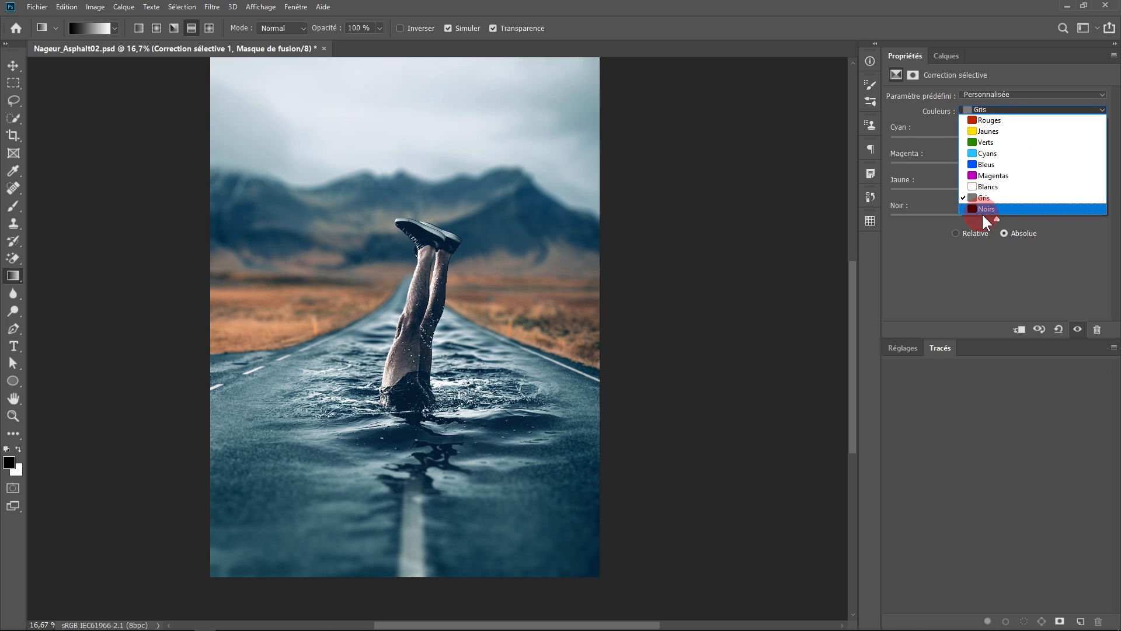
left_click(988, 188)
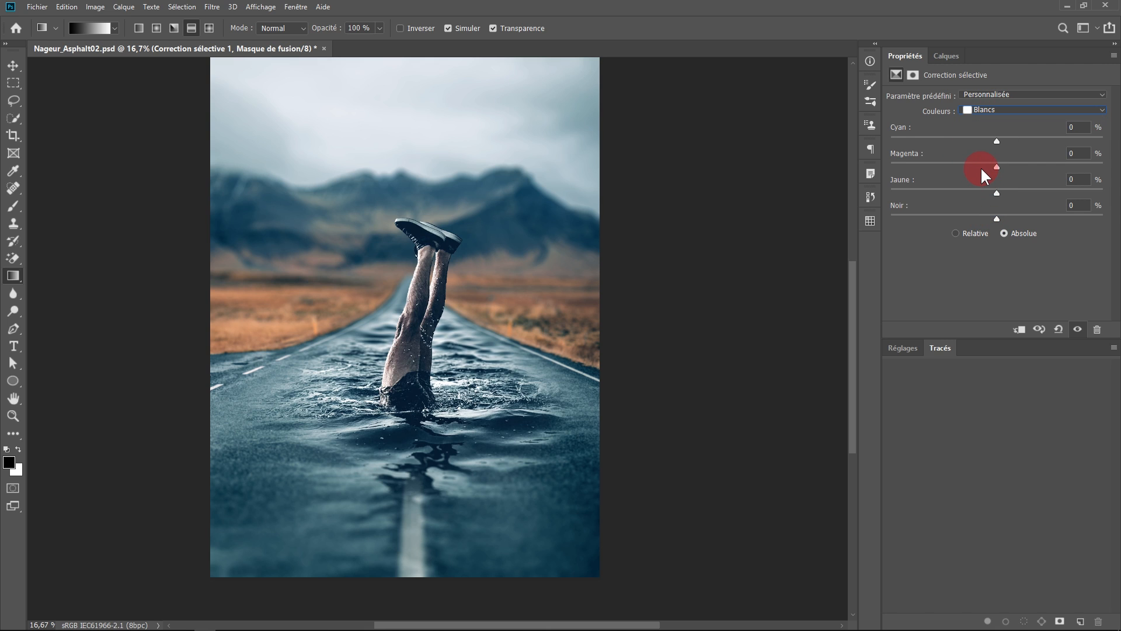
left_click(947, 56)
left_click(890, 164)
left_click(890, 164)
left_click(890, 163)
left_click(890, 164)
left_click(890, 163)
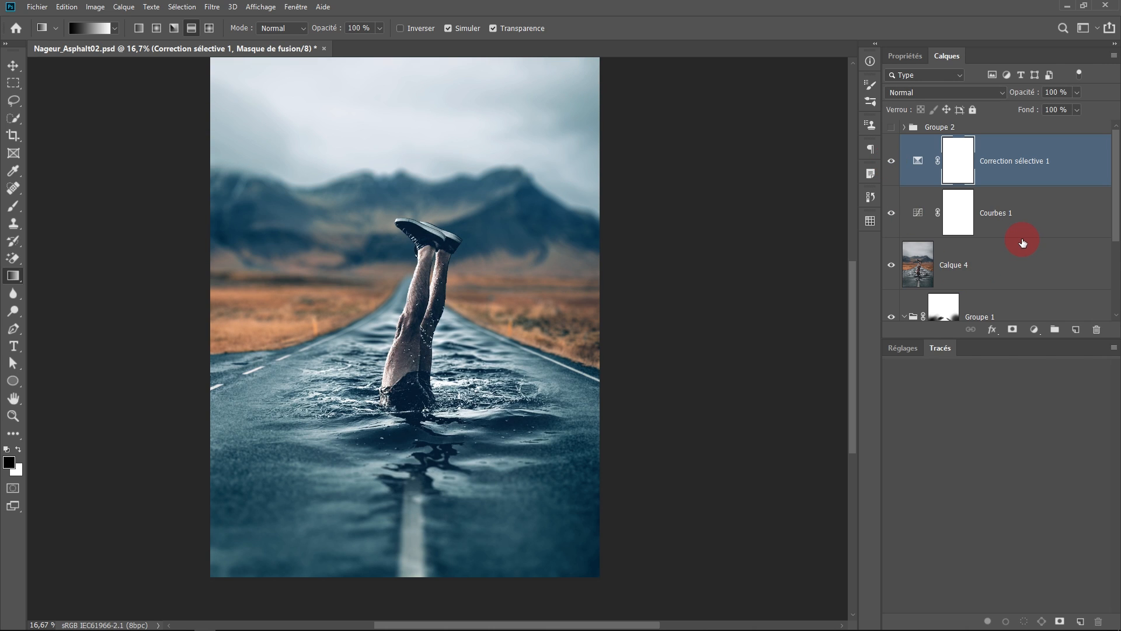
Convert the merged layer Calque 4 to a smart object
left_click(1001, 268)
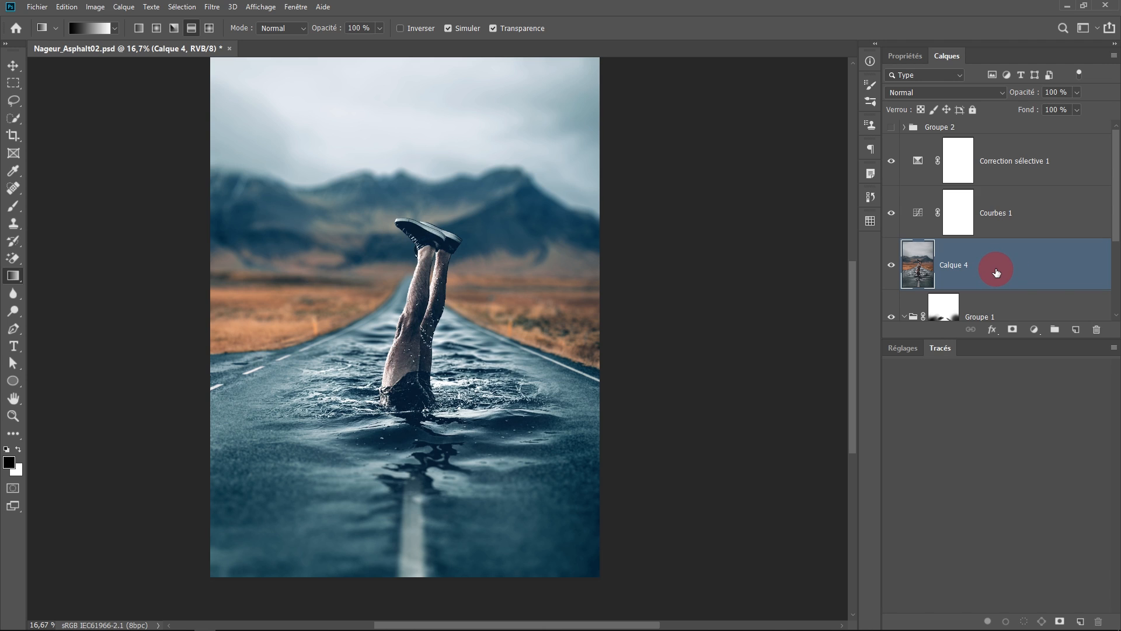
right_click(995, 272)
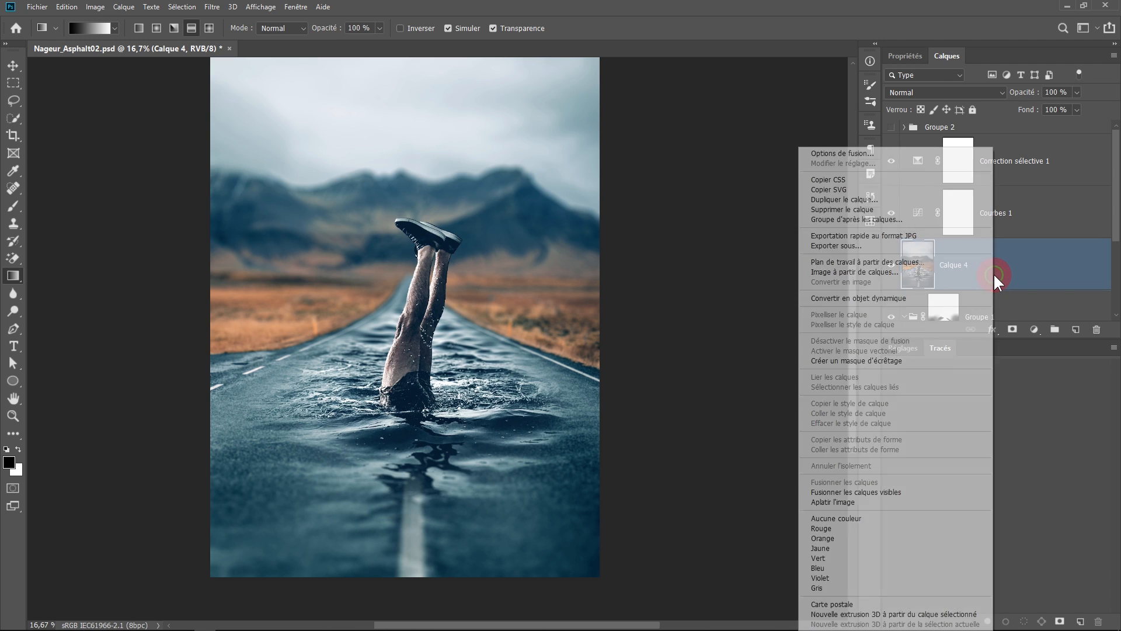
left_click(917, 300)
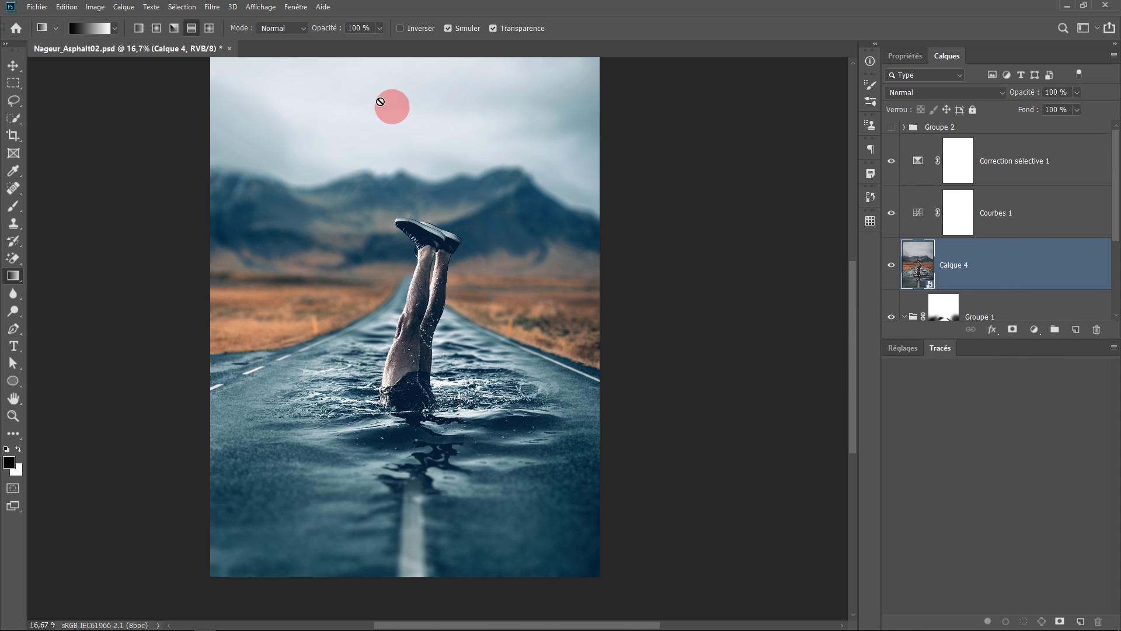
Apply a custom Lens Correction (Correction de l'objectif) vignette to Calque 4 with amount -100 and midpoint +27
left_click(213, 7)
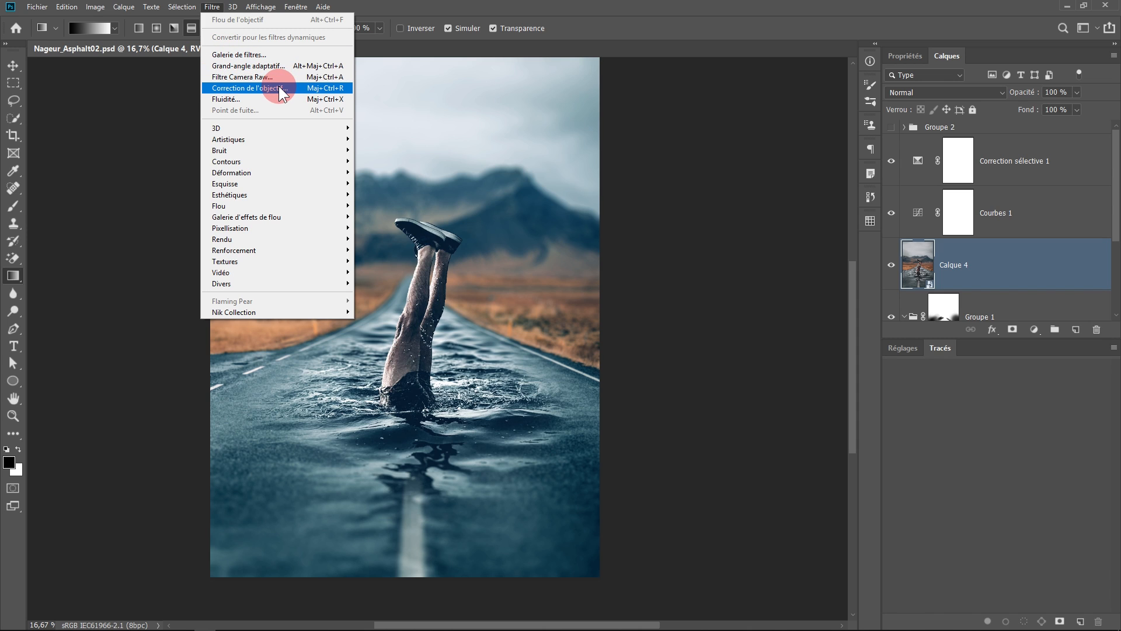
left_click(279, 89)
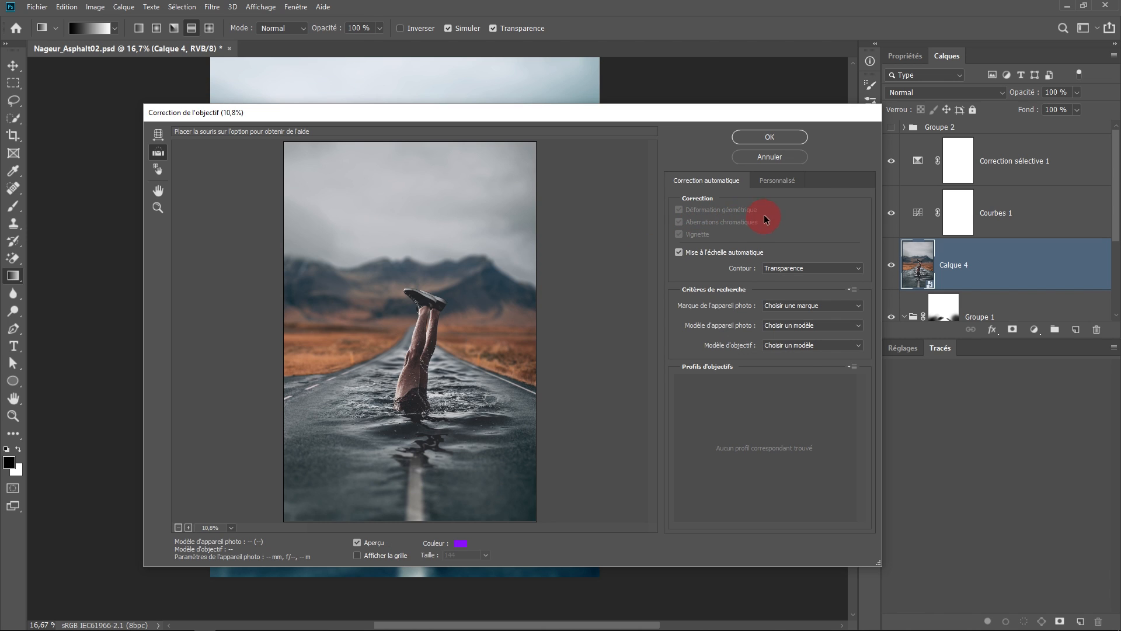
left_click(780, 183)
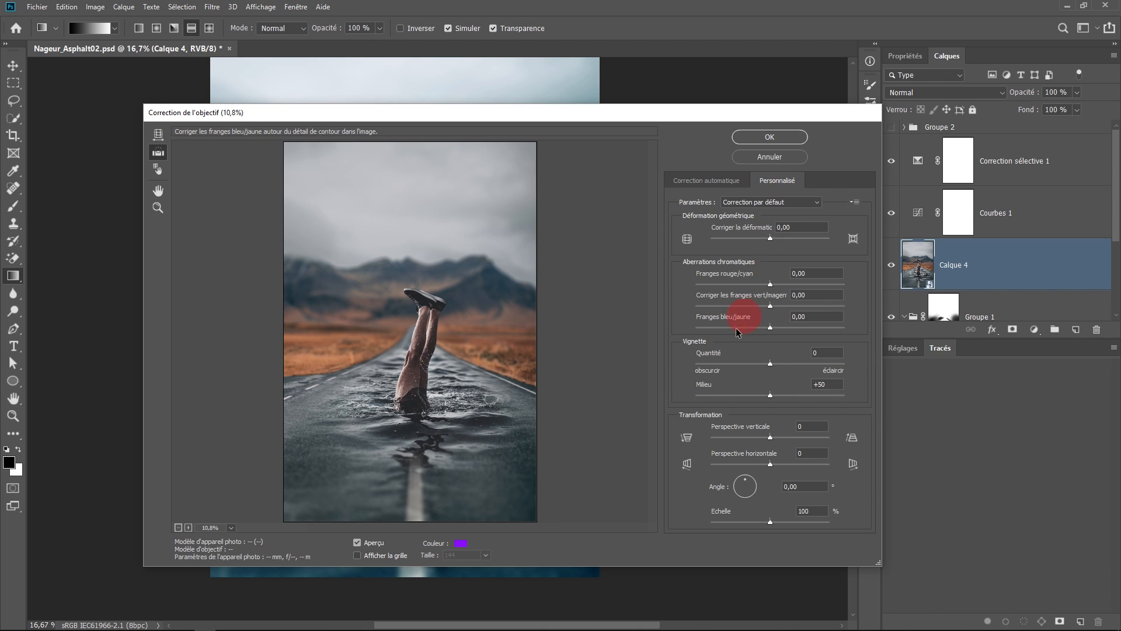
left_click_drag(778, 368, 677, 355)
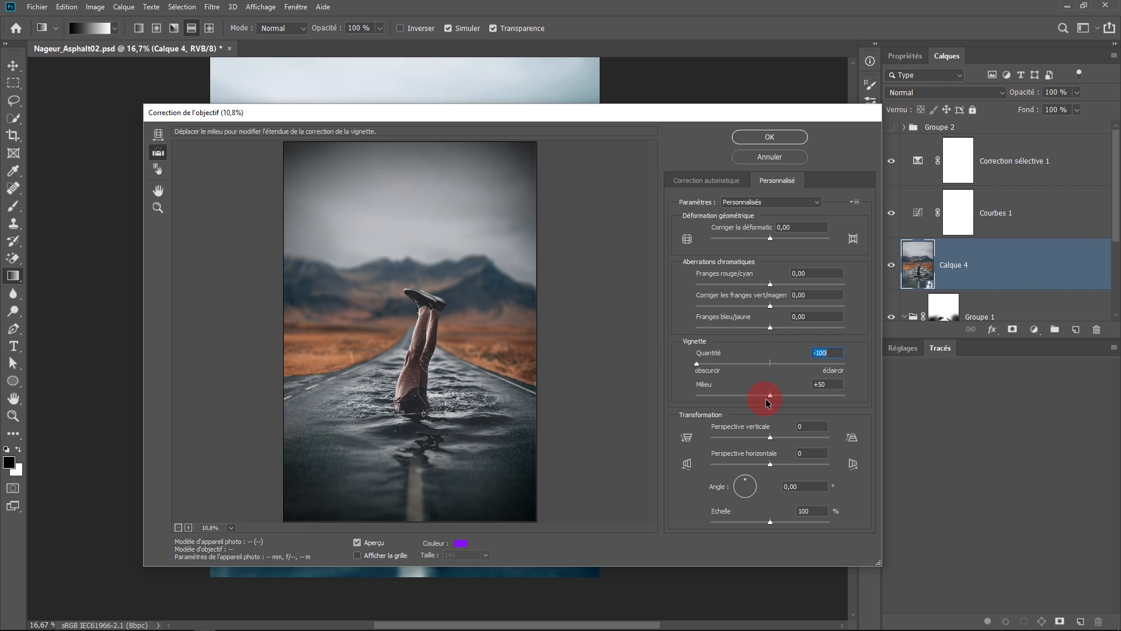
left_click_drag(771, 395, 737, 394)
left_click(779, 138)
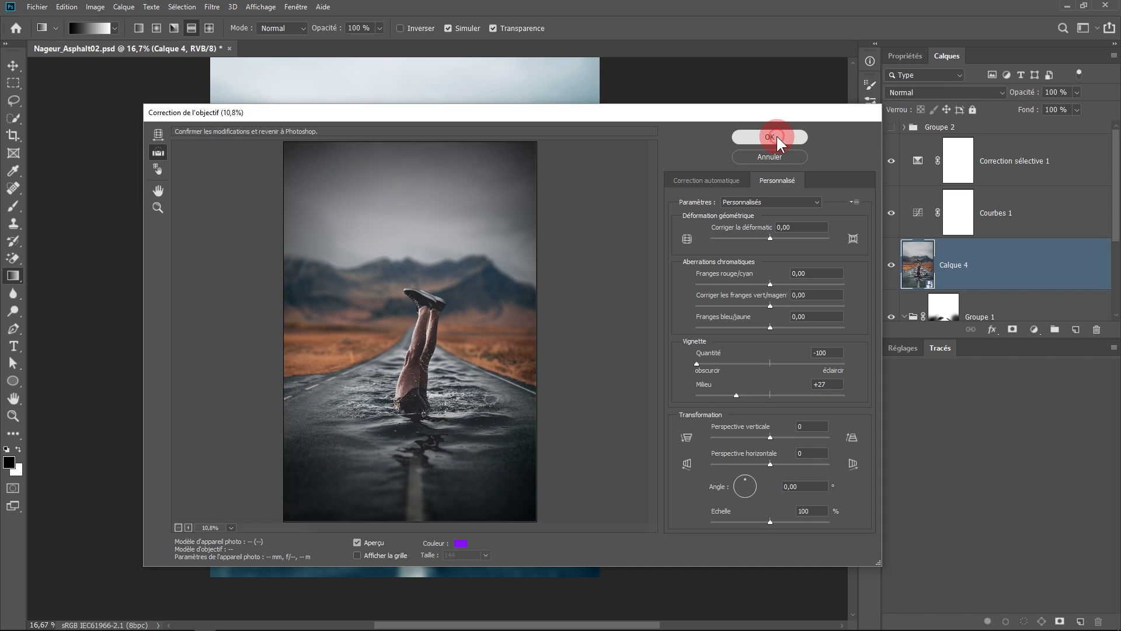
left_click(958, 238)
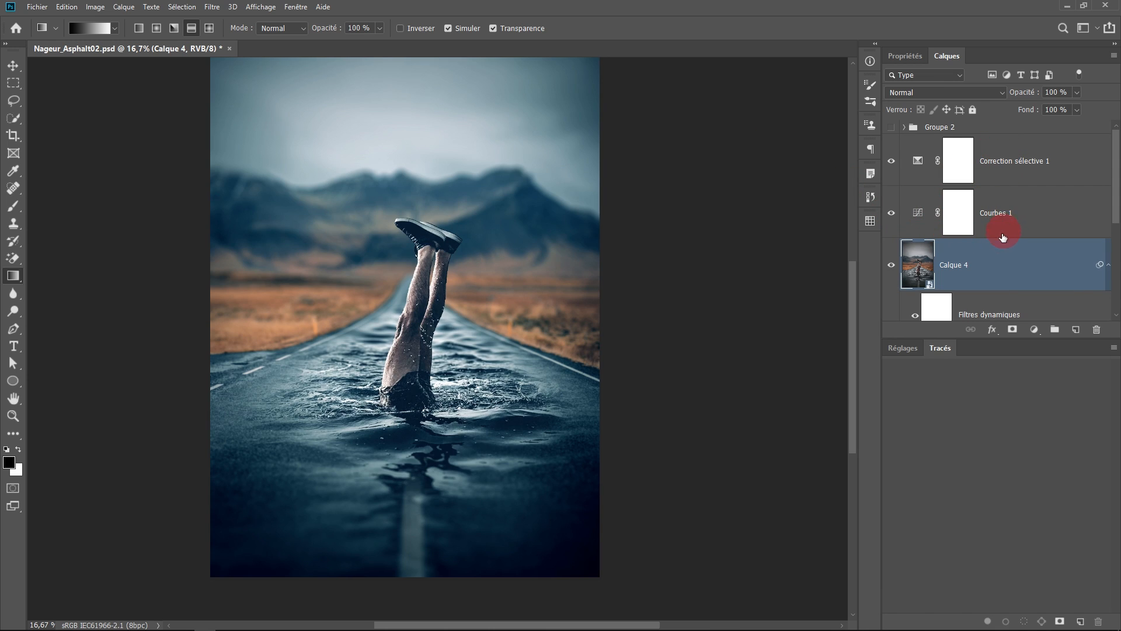
Compare the vignetted image with and without the Courbes 1 layer, and likewise with and without the Correction sélective 1 layer
left_click(890, 213)
left_click(890, 213)
left_click(890, 213)
left_click(890, 213)
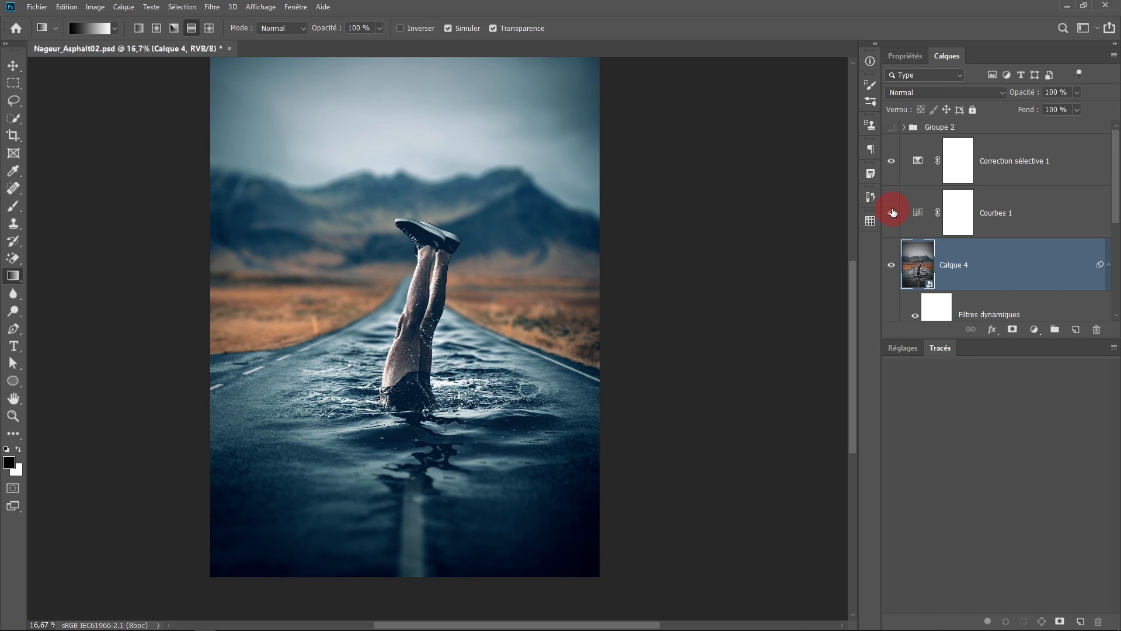
left_click(891, 161)
left_click(891, 161)
left_click(891, 162)
left_click(891, 163)
In the Correction sélective 1 adjustment, set the black value of the Noirs to -1
left_click(918, 163)
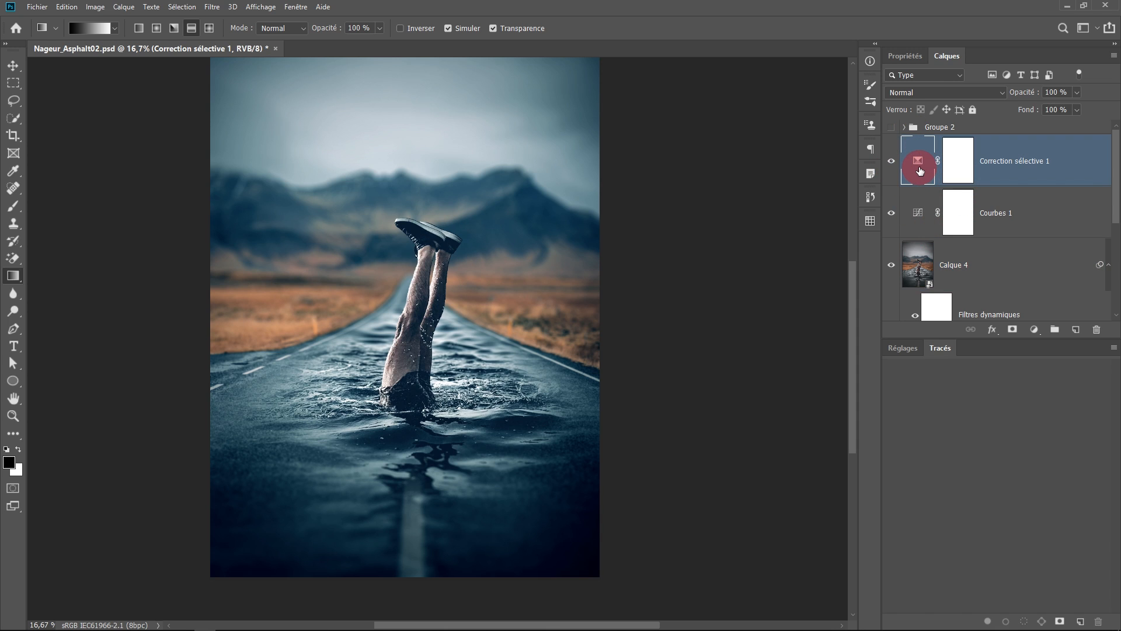
double_click(920, 167)
left_click(972, 110)
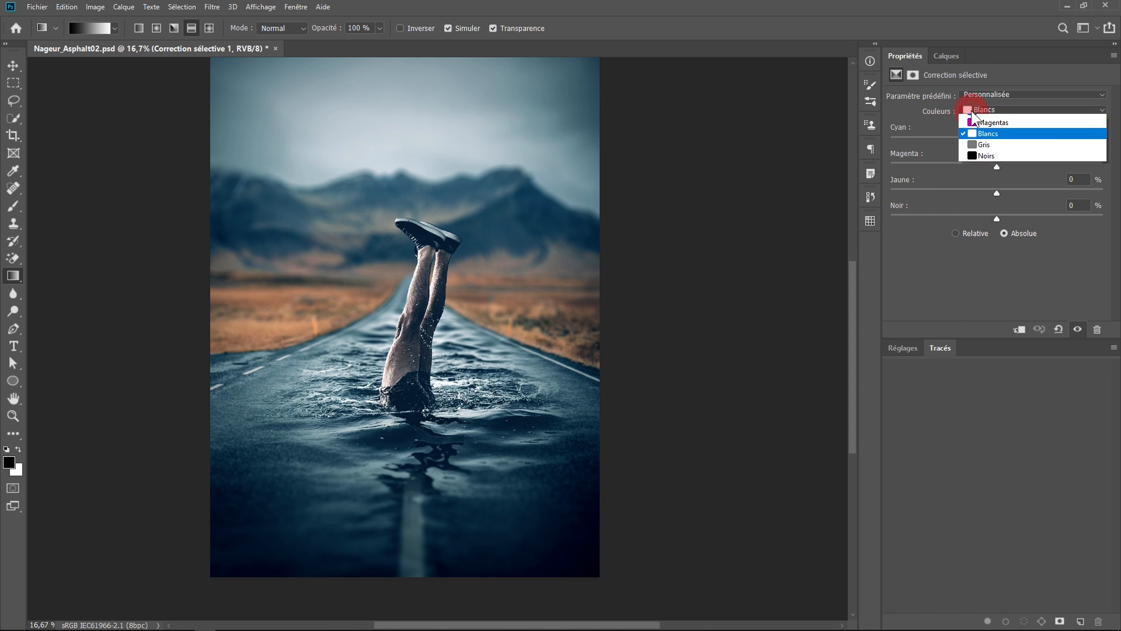
left_click(986, 187)
mouse_move(1005, 229)
left_mouse_down()
mouse_move(1011, 219)
mouse_move(997, 221)
left_mouse_up()
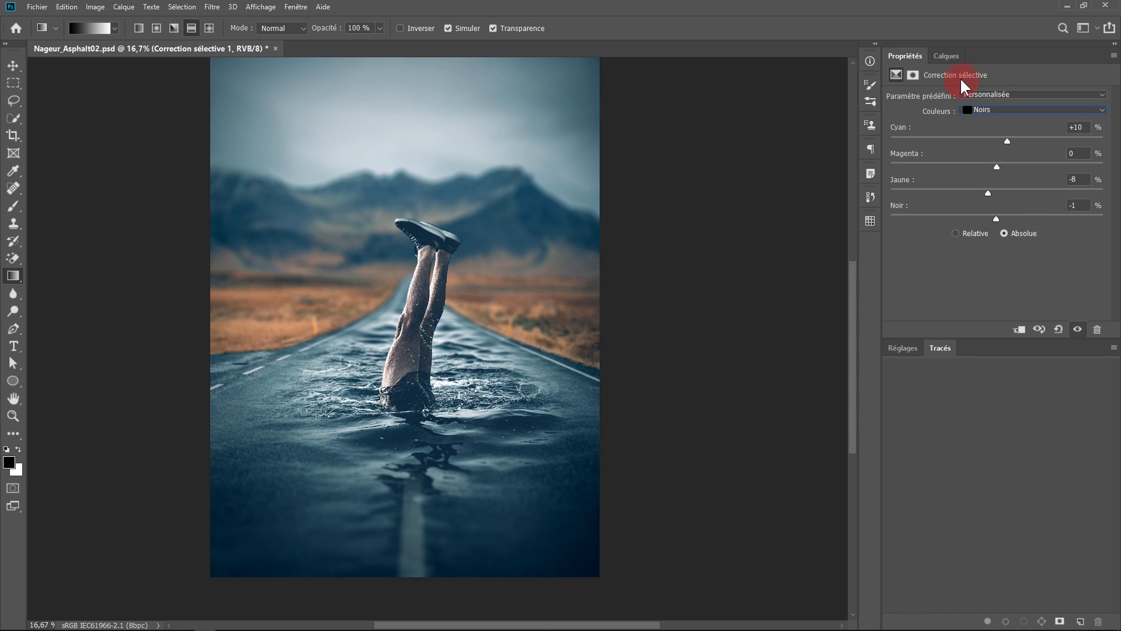
Lower the shadow point slightly on the RVB curve of the Courbes 1 adjustment
left_click(947, 55)
left_click(918, 214)
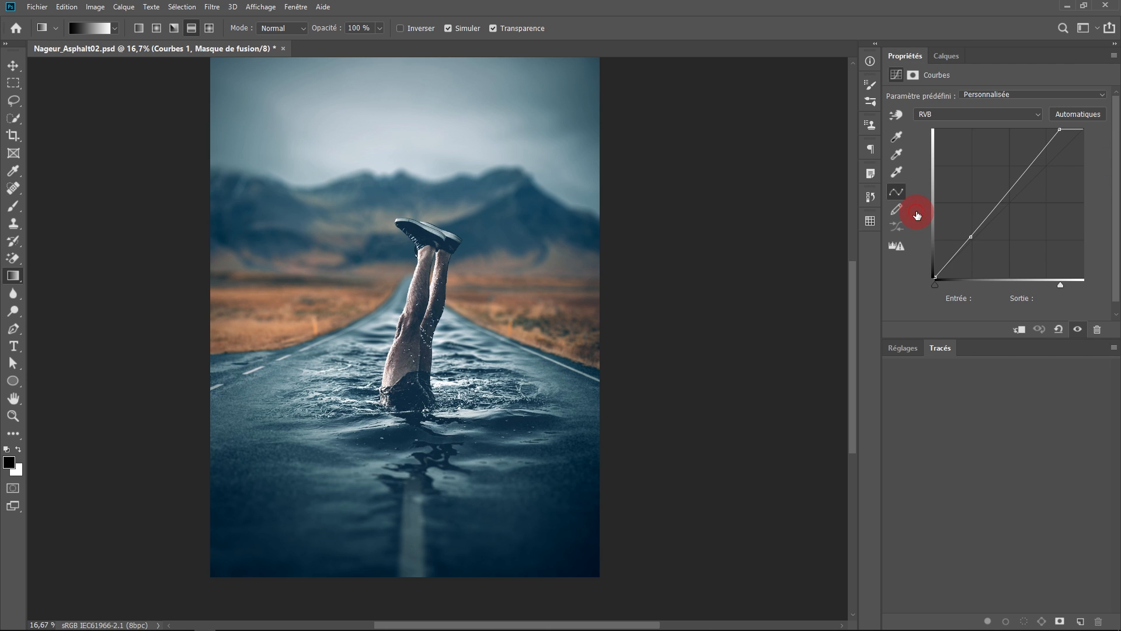
left_click_drag(971, 237, 972, 238)
left_click(945, 57)
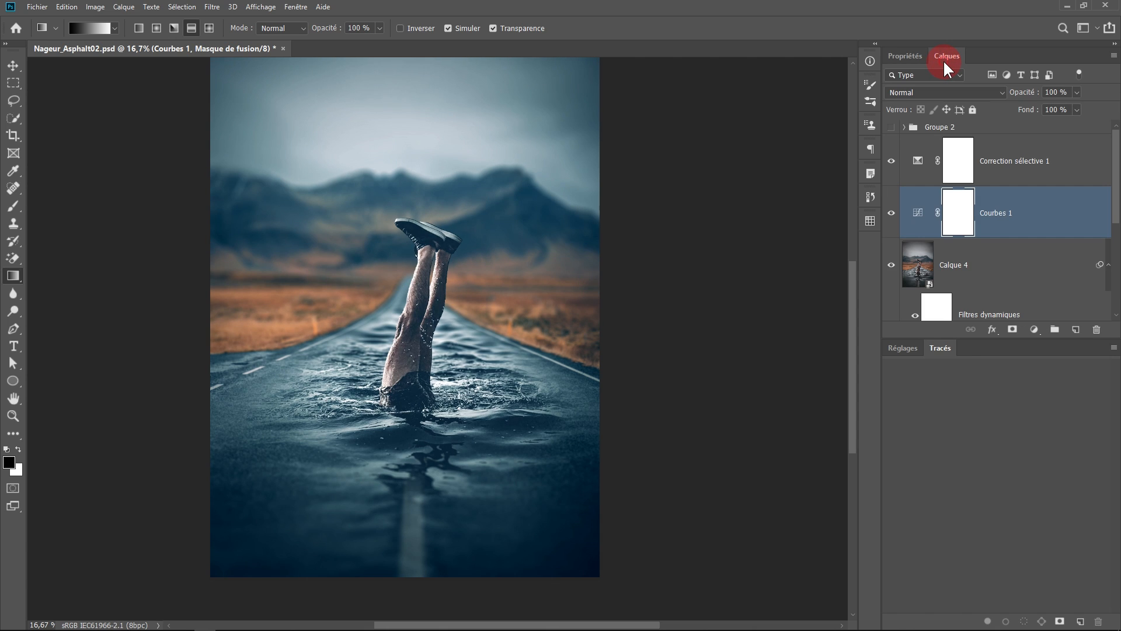
Start an Unsharp Mask filter (Accentuation) on Calque 4 with a gain of 107% and a radius of 3.1 pixels
left_click(967, 283)
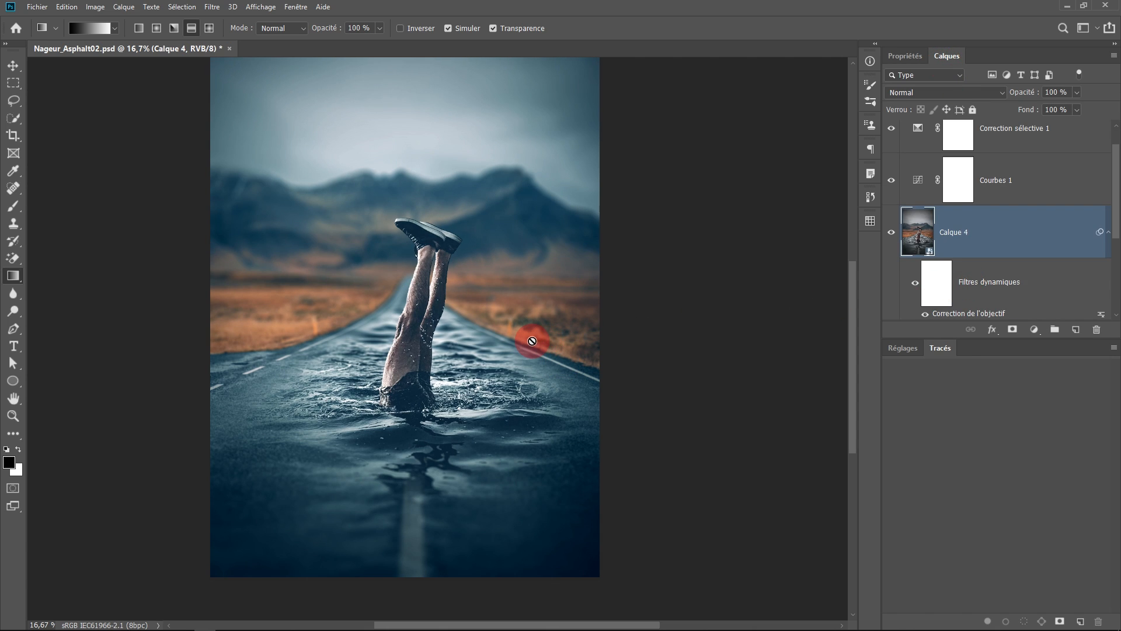
scroll(458, 343, "up", 2)
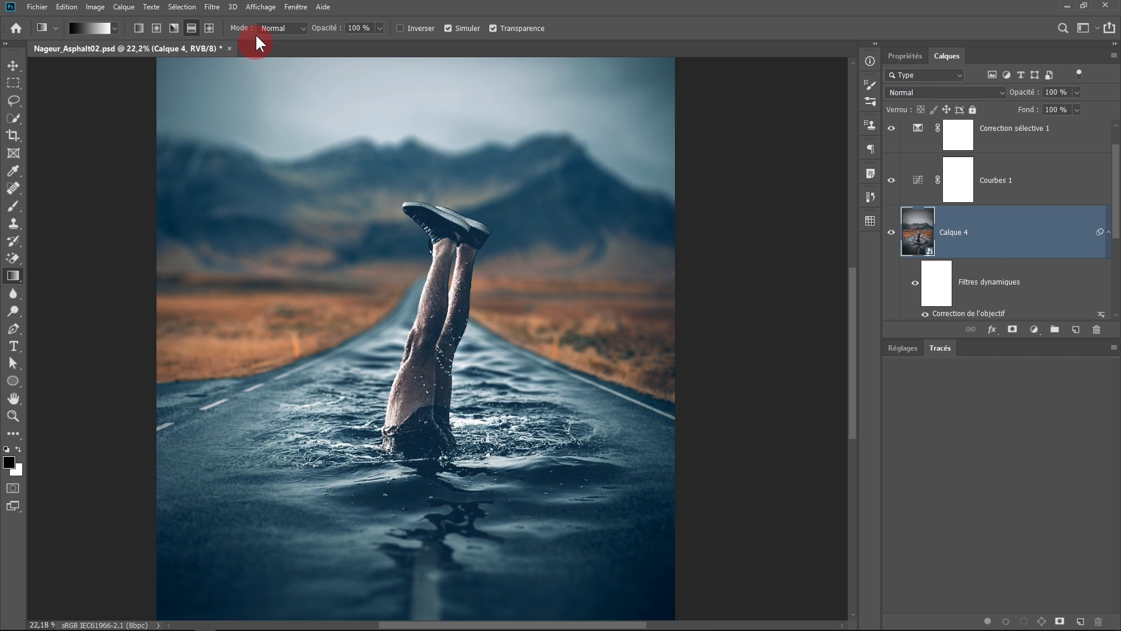
left_click(224, 7)
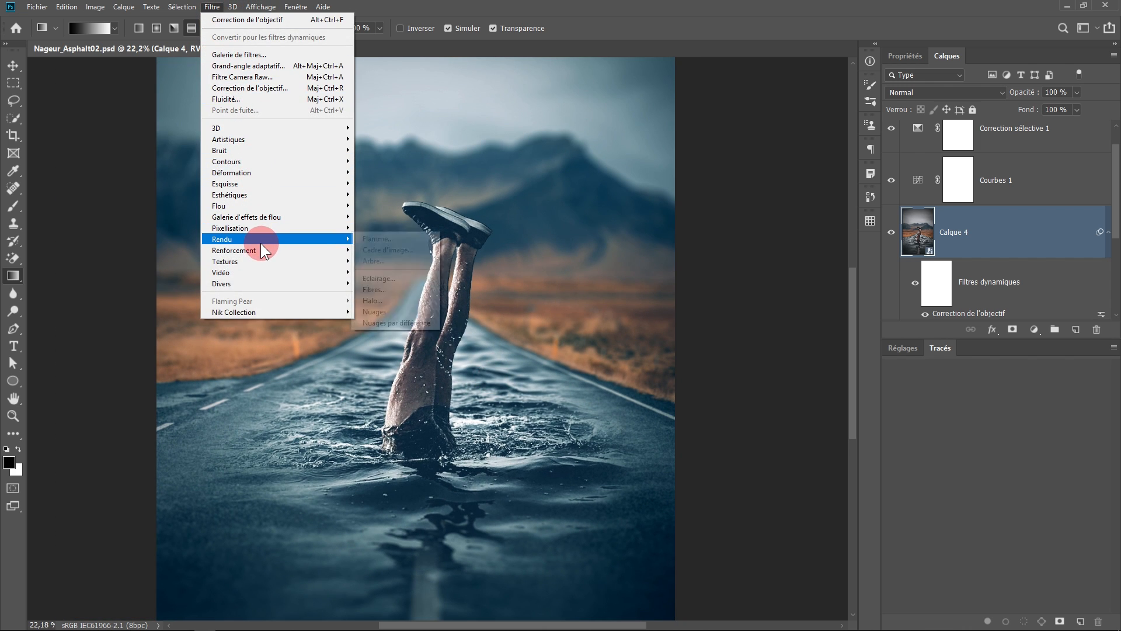
mouse_move(276, 247)
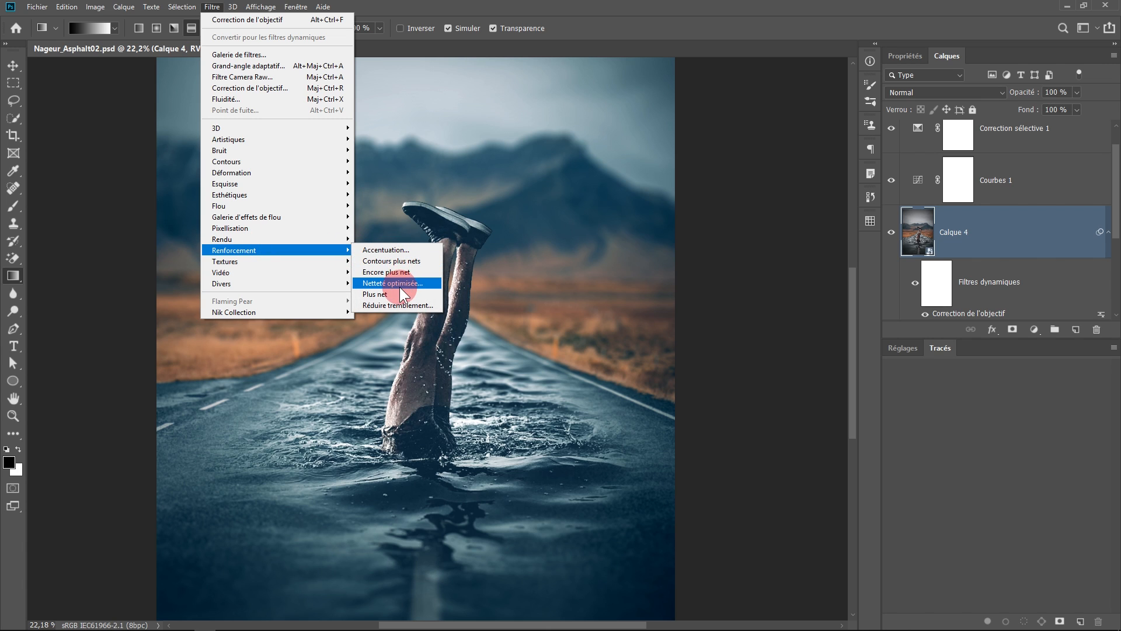
left_click(401, 250)
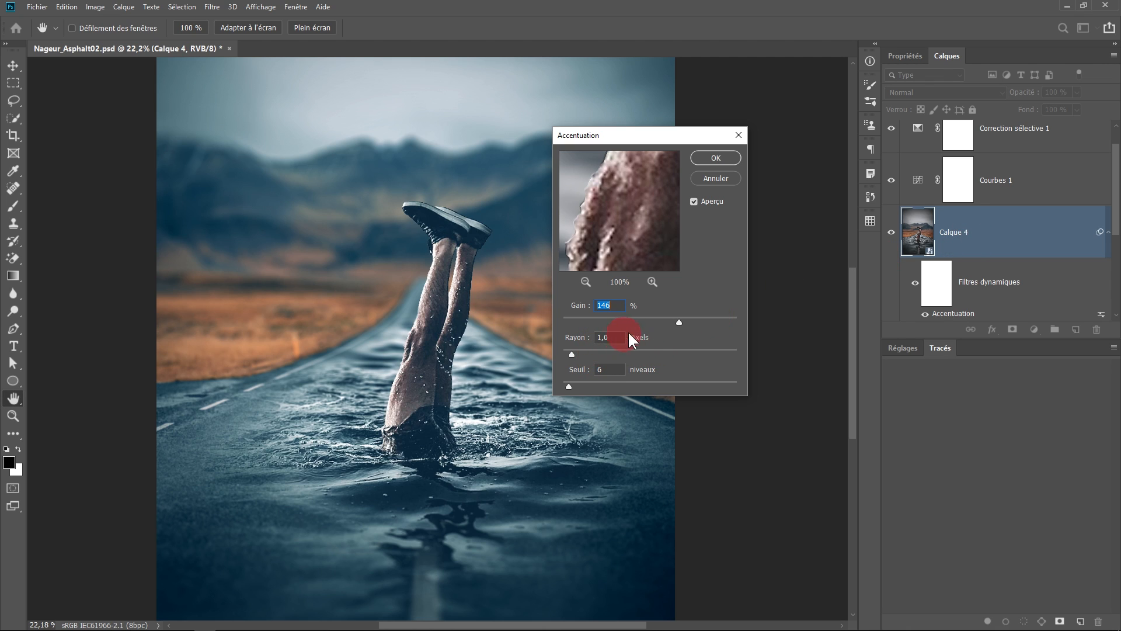
left_click_drag(681, 320, 704, 319)
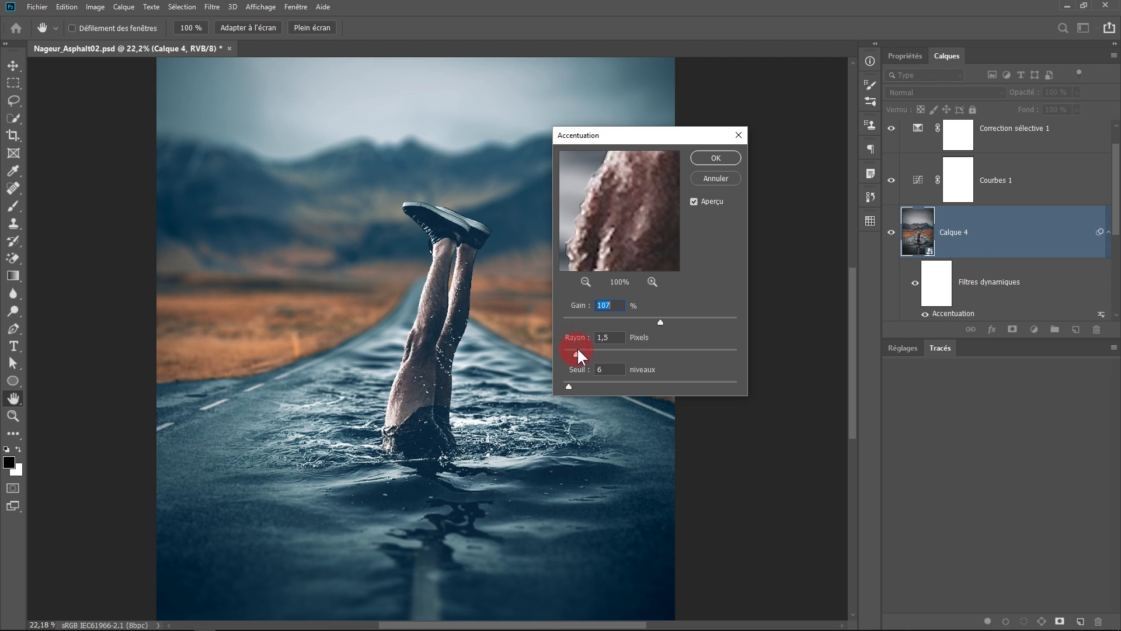
left_click_drag(603, 355, 592, 354)
Judge the sharpening at 100% around the swimmer's waist, and set the radius to 1.0 pixel and the gain to 199%
left_click(428, 282, "ctrl")
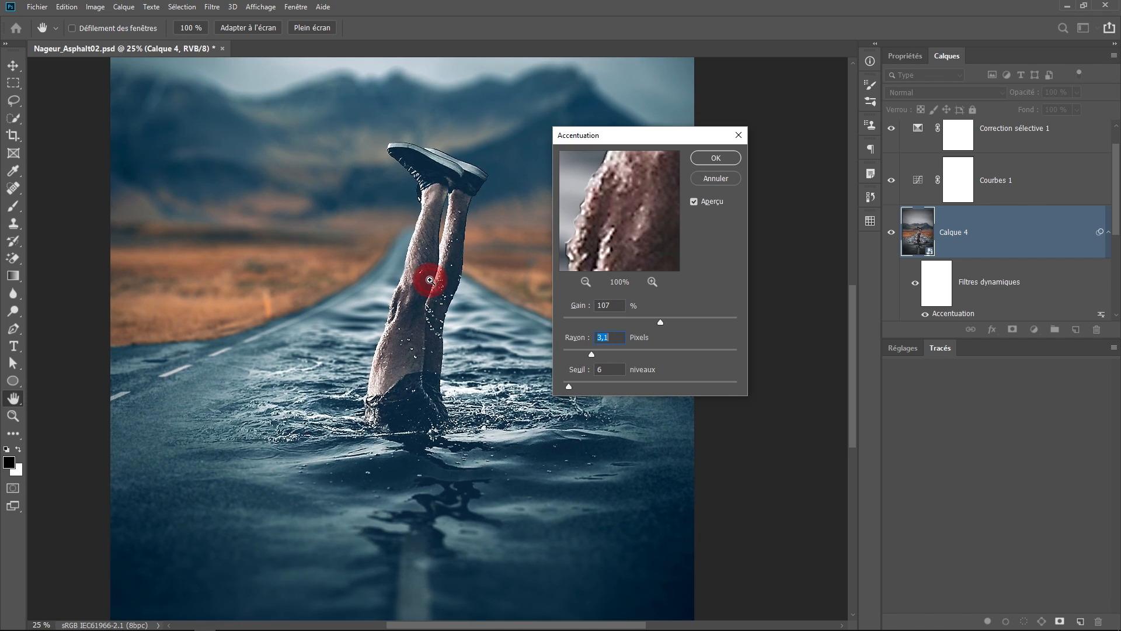
left_click(430, 283, "ctrl")
left_click(431, 333, "ctrl")
left_click(428, 337, "ctrl")
left_click(427, 340, "ctrl")
left_click_drag(427, 341, 393, 243)
left_click_drag(592, 354, 572, 352)
left_click_drag(678, 325, 704, 315)
Compare the sharpening with and without preview, set the threshold to 10 levels and apply the filter
left_click(639, 225)
left_click(699, 203)
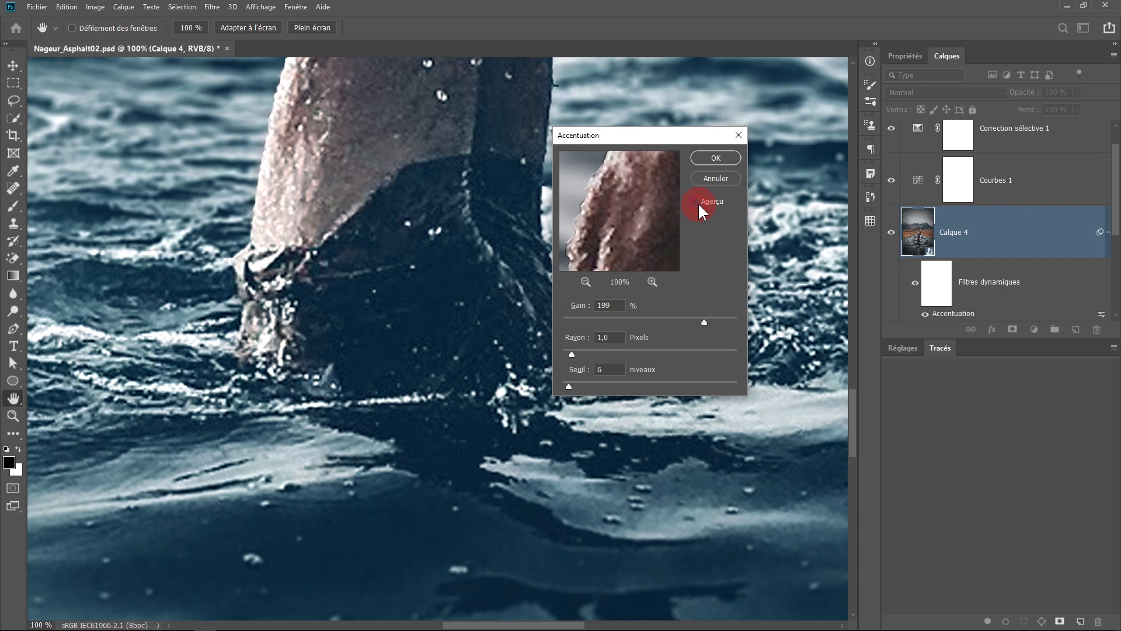
left_click(695, 202)
left_click_drag(570, 386, 574, 382)
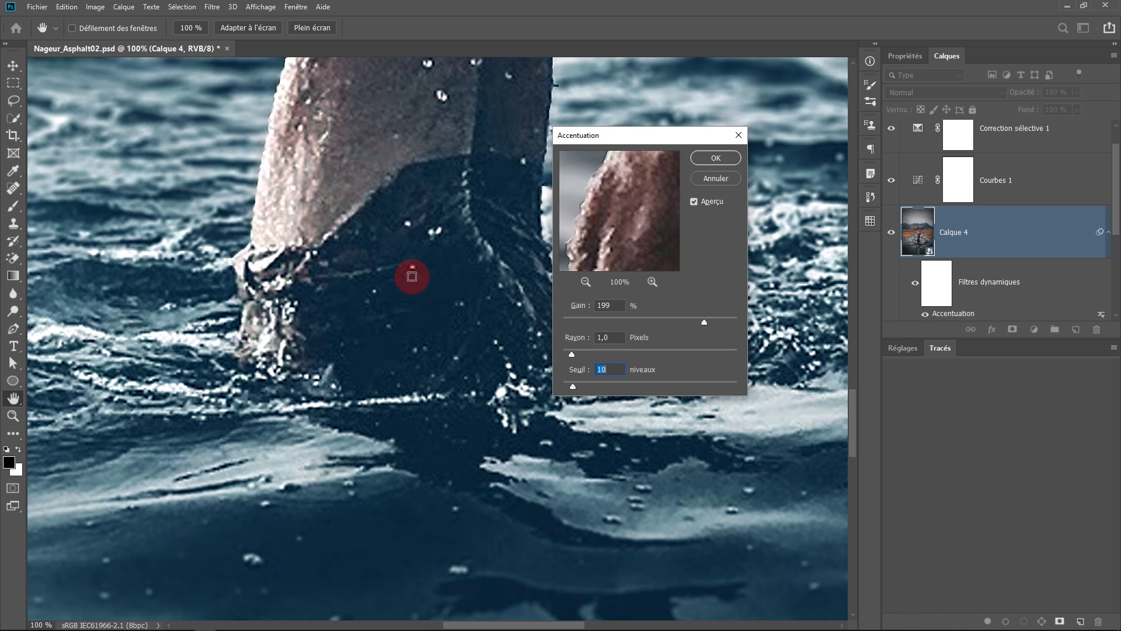
left_click(715, 158)
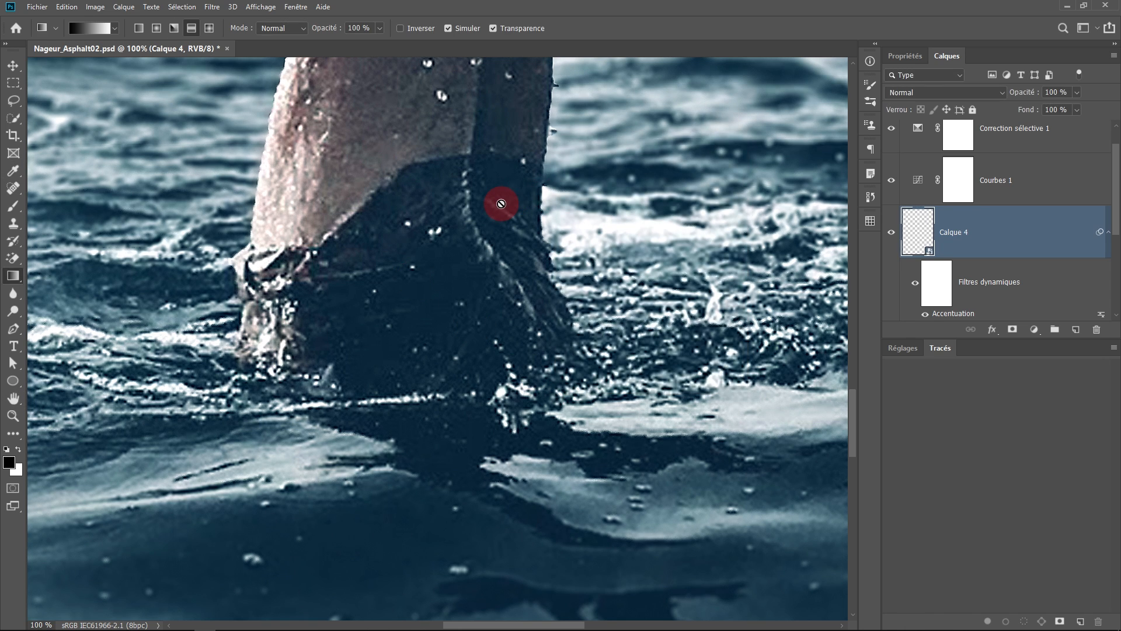
Check the smart filters under Calque 4 and the sharpened result across the whole image
left_click(993, 214)
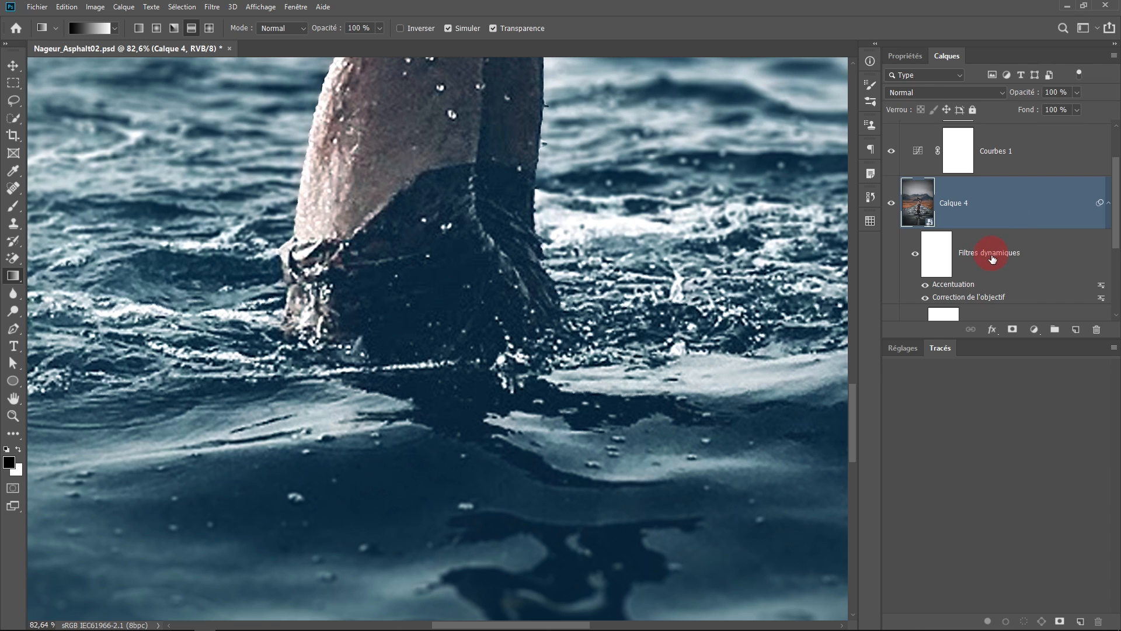
scroll(979, 275, "down", 1)
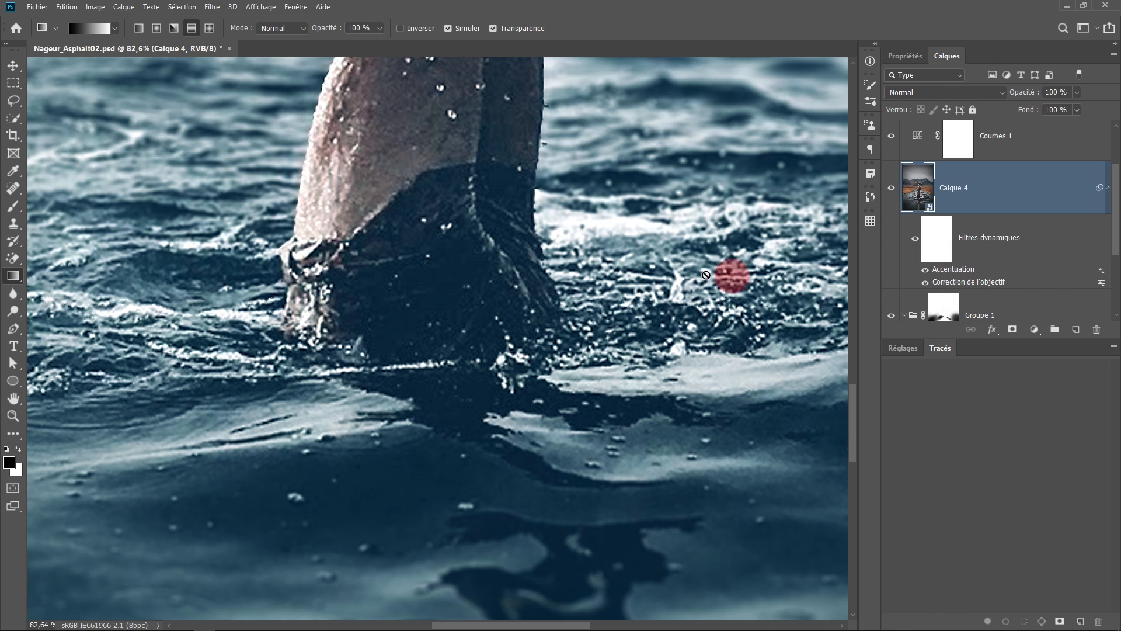
scroll(610, 272, "down", 5)
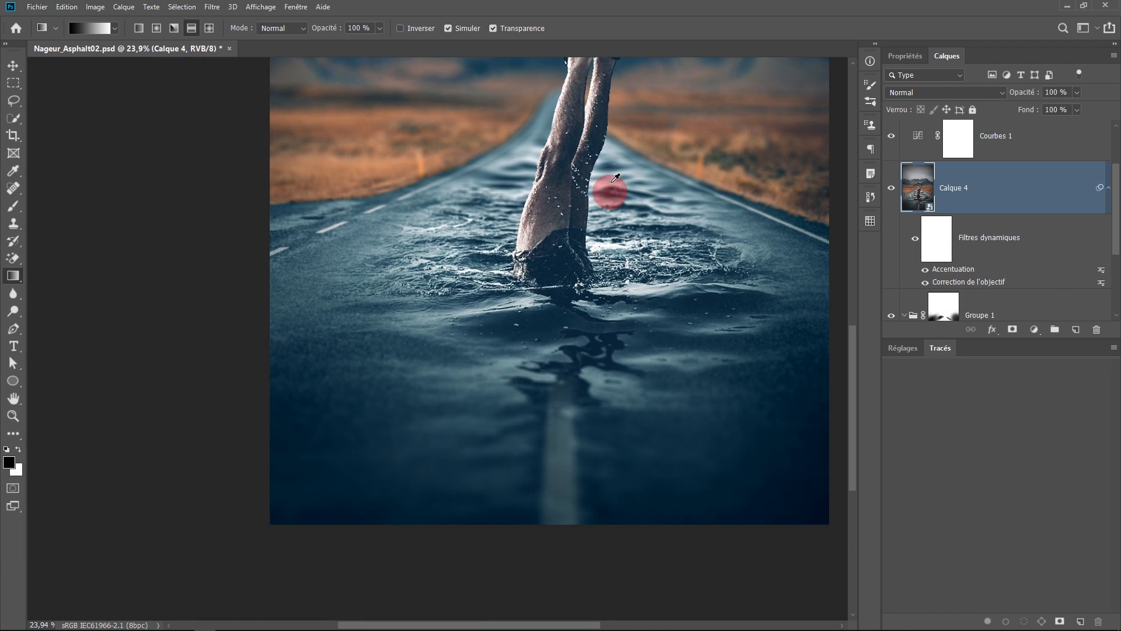
left_click_drag(608, 193, 543, 276)
scroll(543, 277, "down", 4)
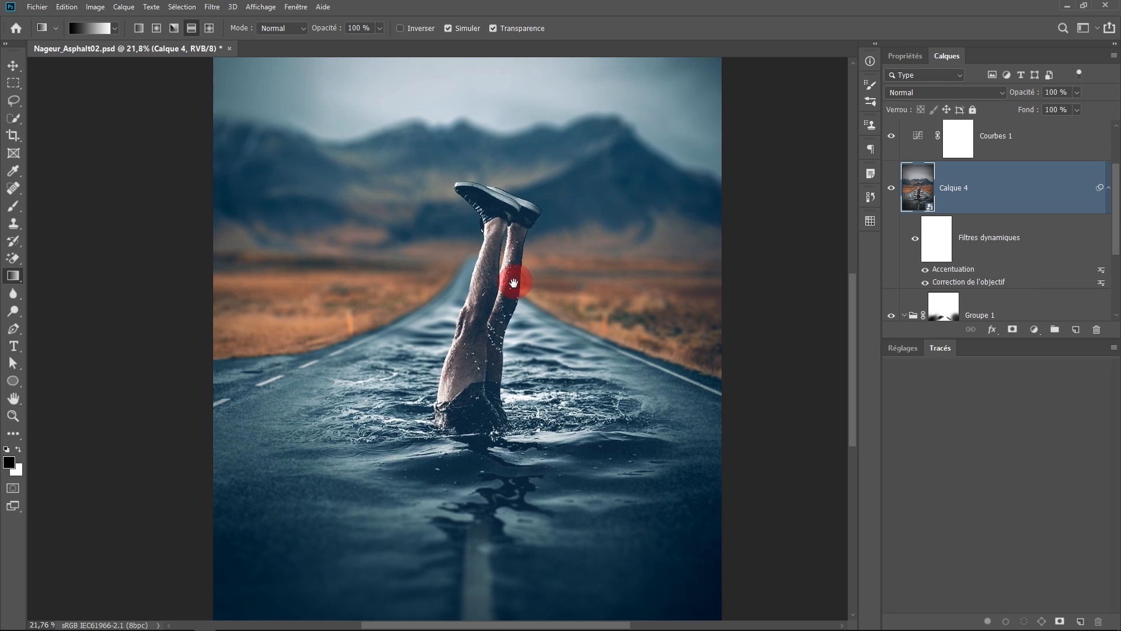